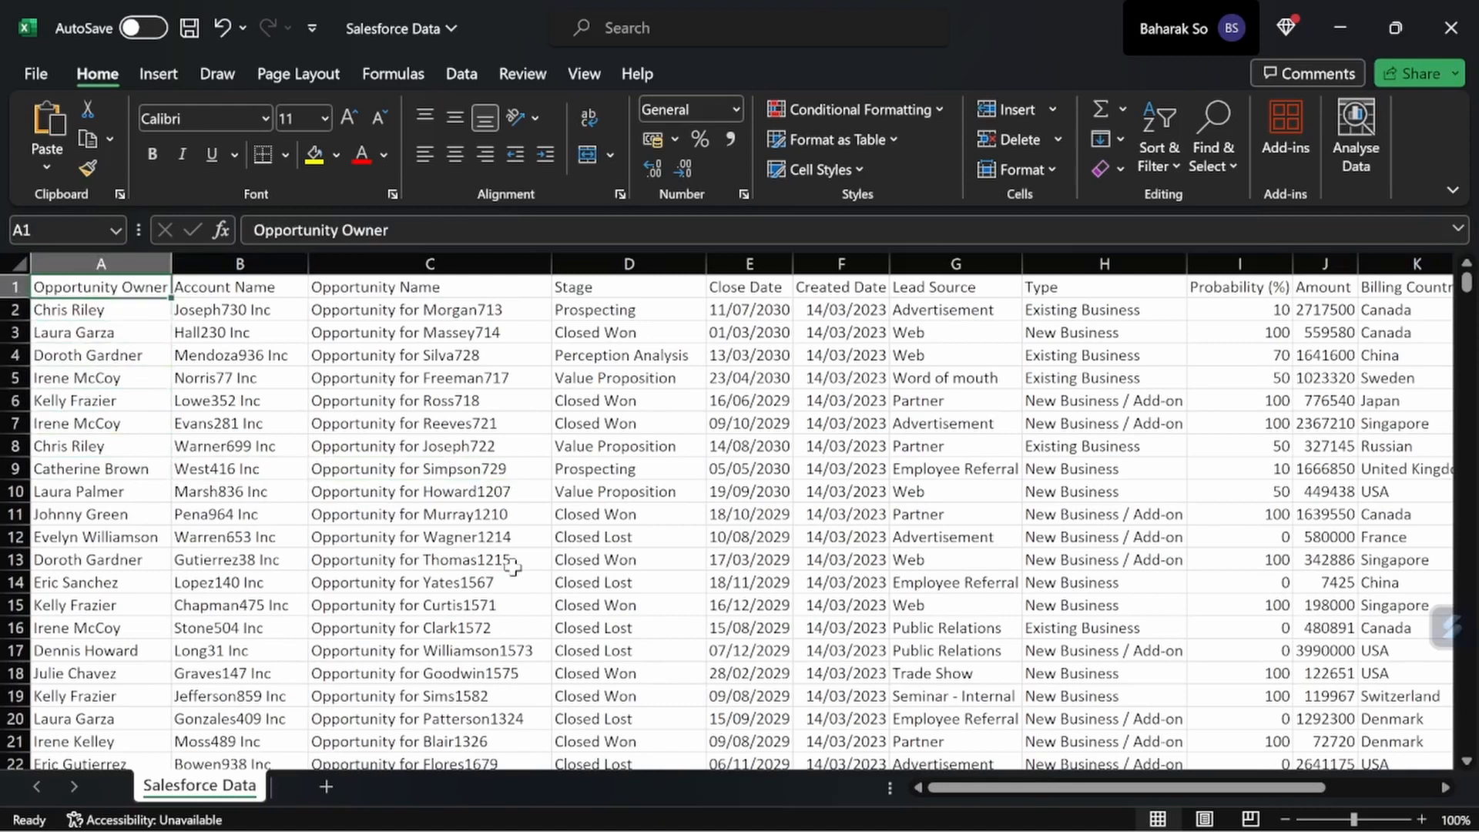
Examine the column headers of the sales data from Opportunity Owner through Age.
key(Right)
key(Right)
key(Right)
key(Right)
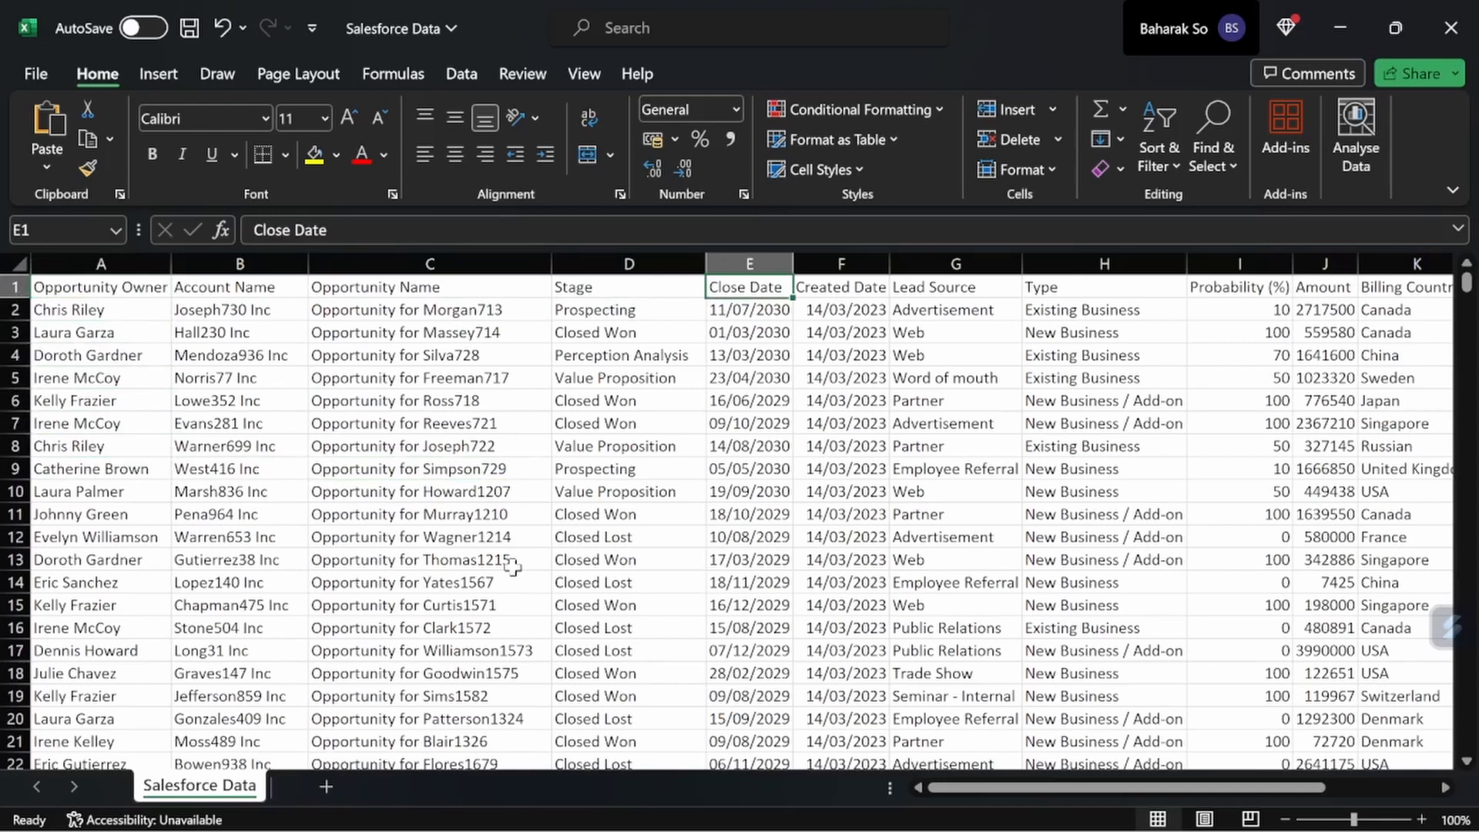
key(Left)
key(Left)
key(Left)
key(Left)
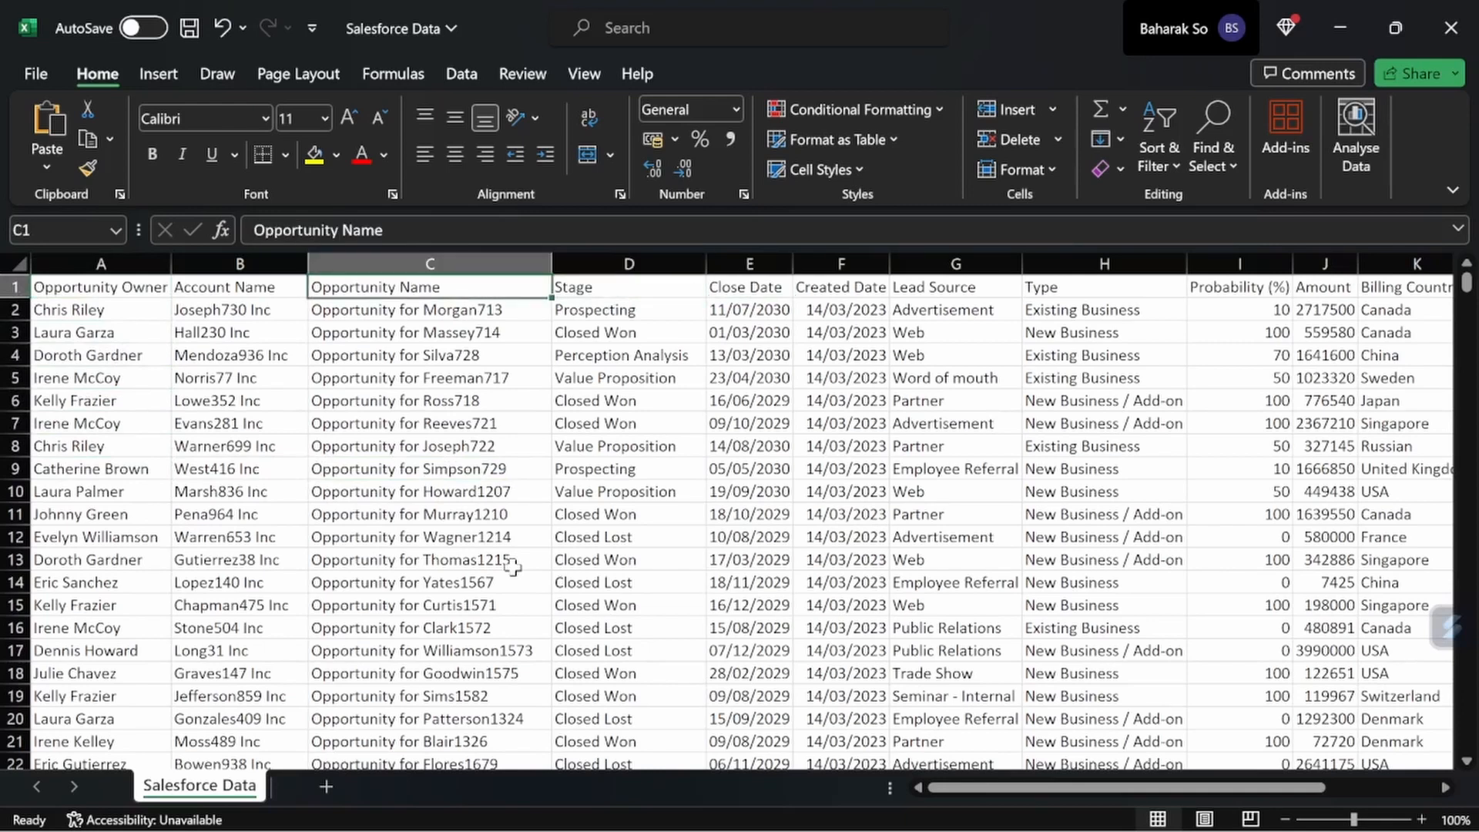
key(Right)
key(Right)
key(Right)
key(Right)
key(Right)
key(Right)
key(Right)
key(Right)
key(Right)
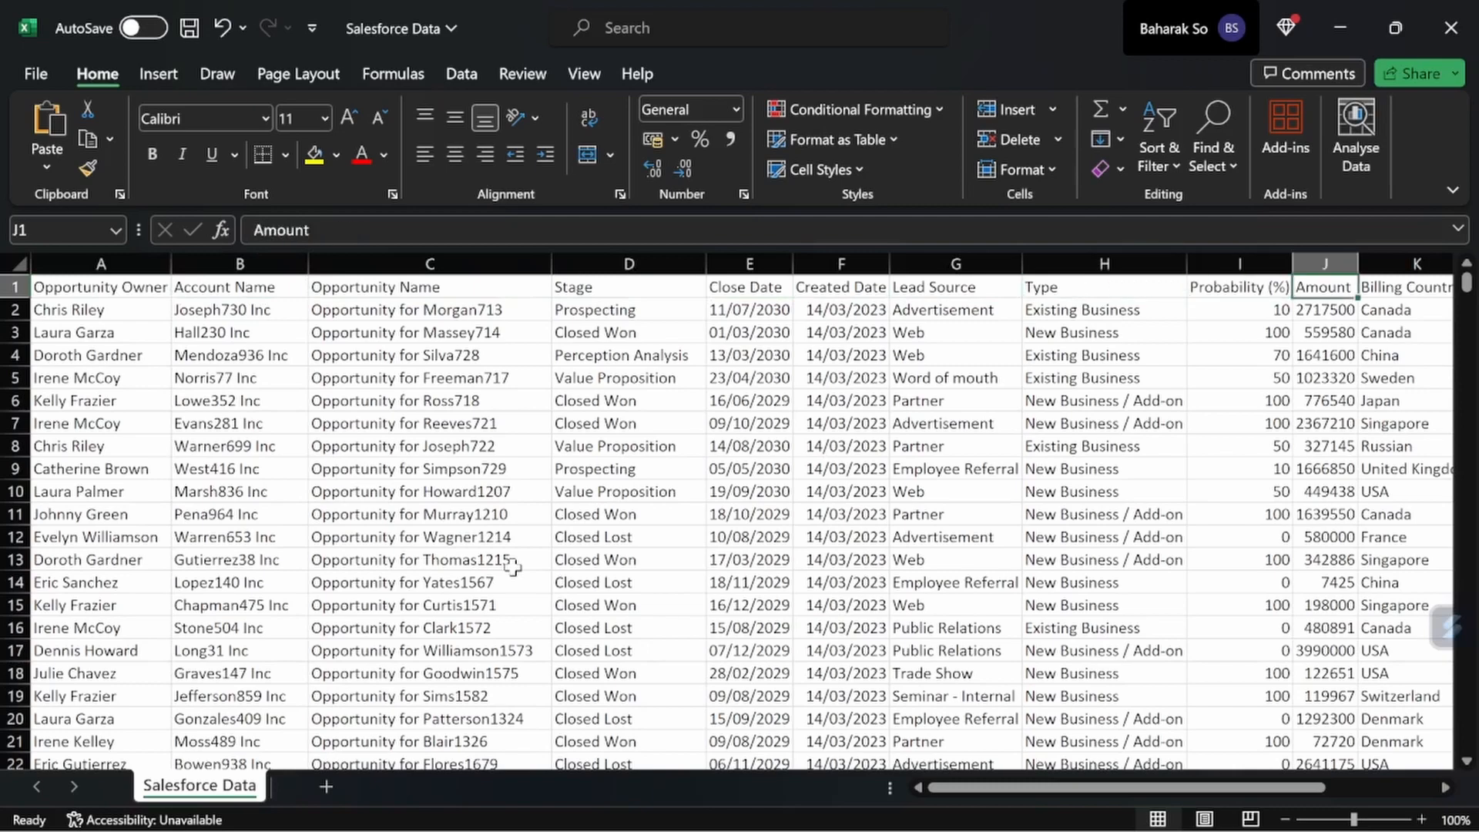
key(Right)
key(Right)
key(Right)
key(Right)
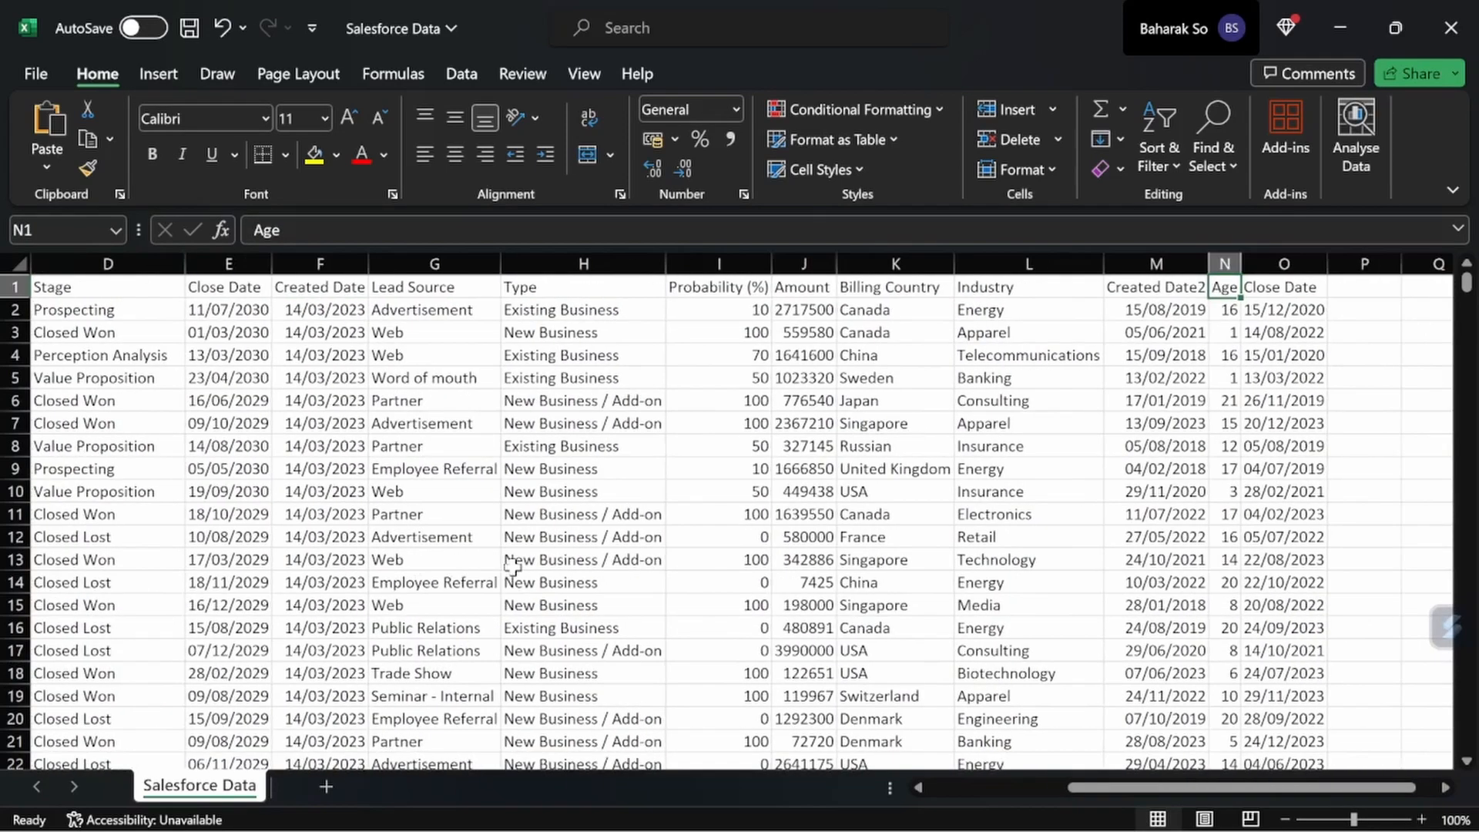
Create a PivotTable on a new worksheet from the full sales data range A1:O707.
key(Right)
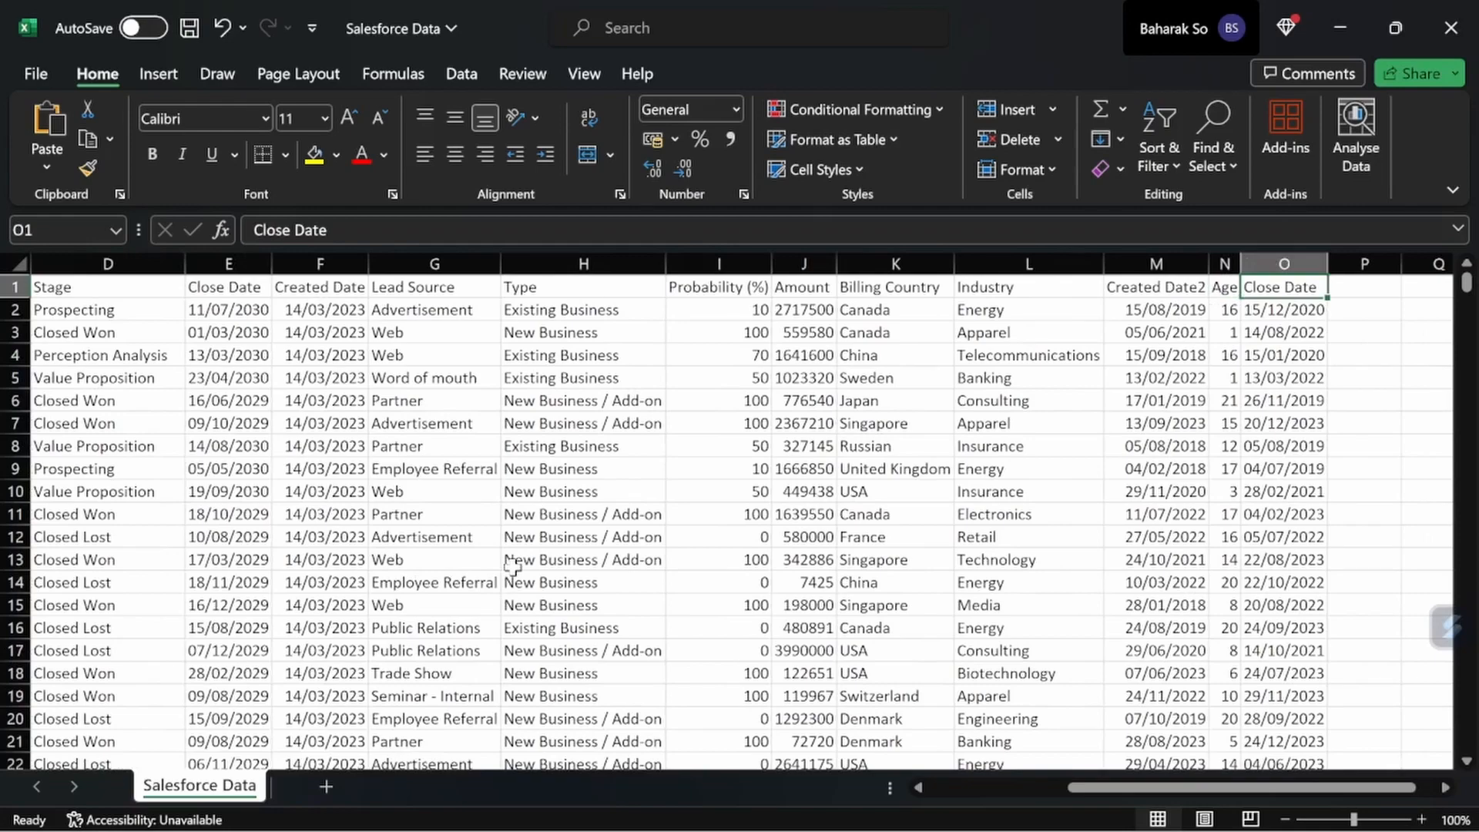
key(ctrl+shift+Left)
key(ctrl+shift+Down)
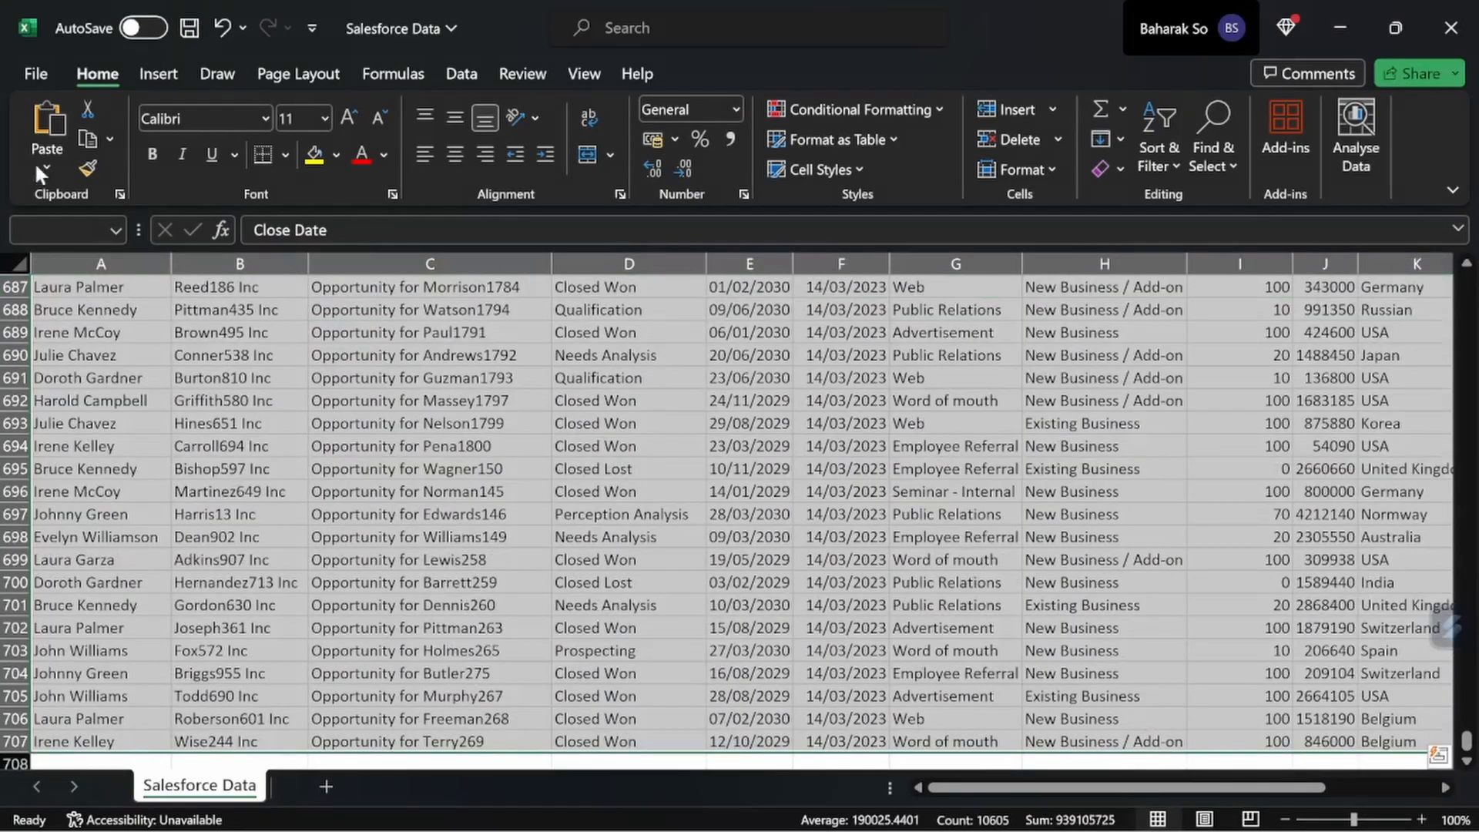
click(170, 77)
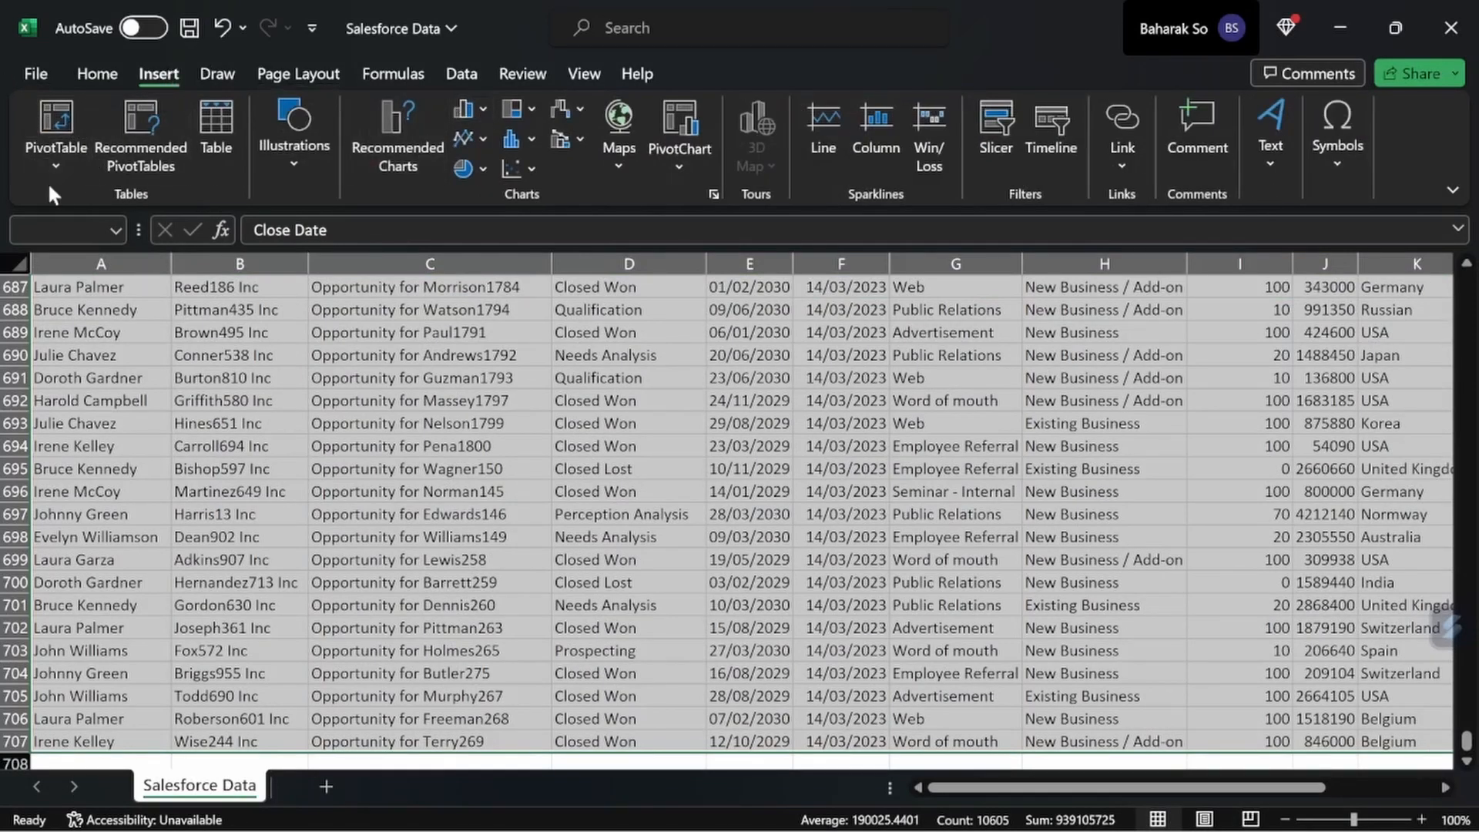
click(60, 114)
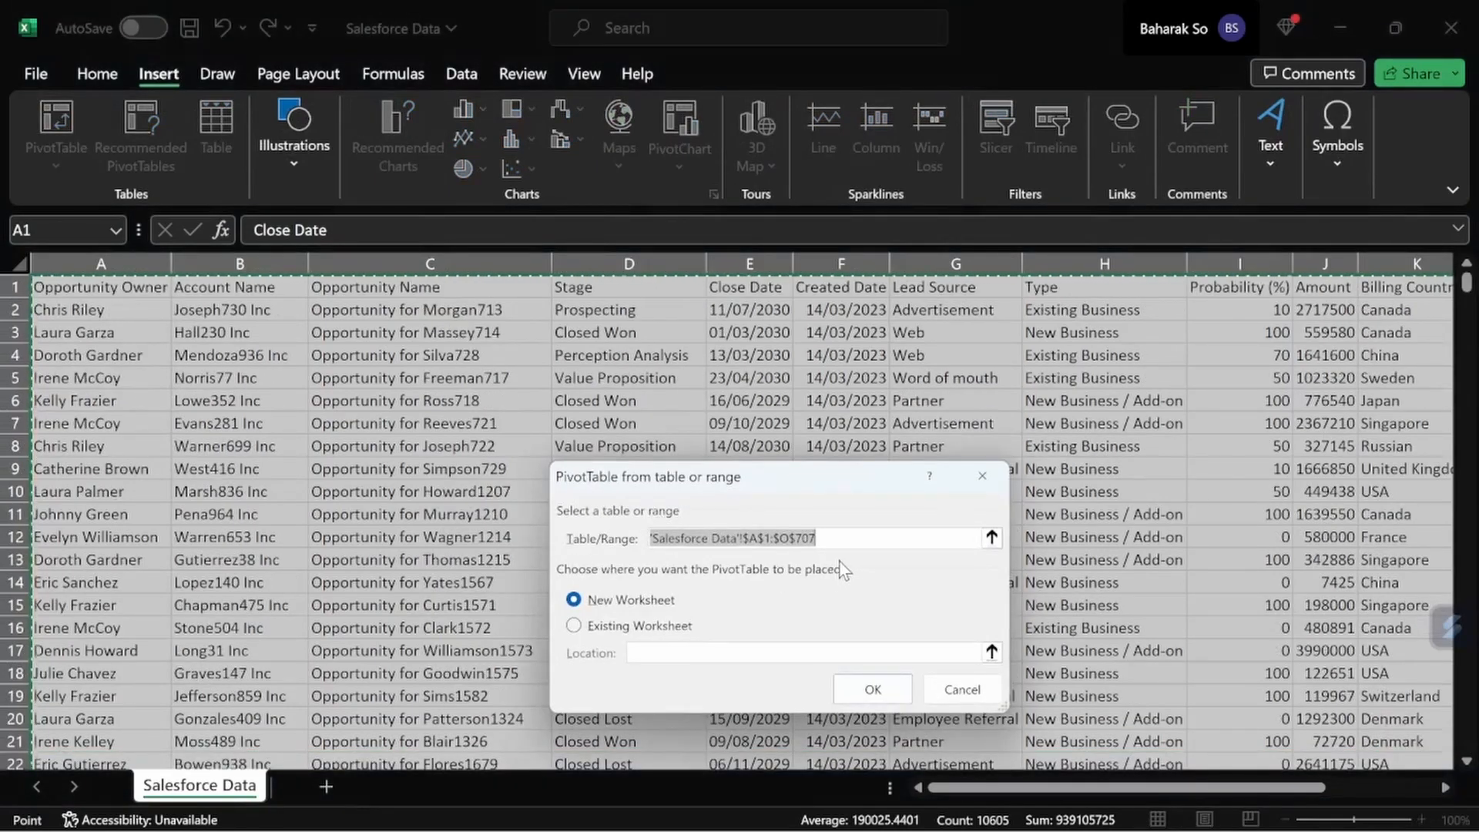
click(873, 688)
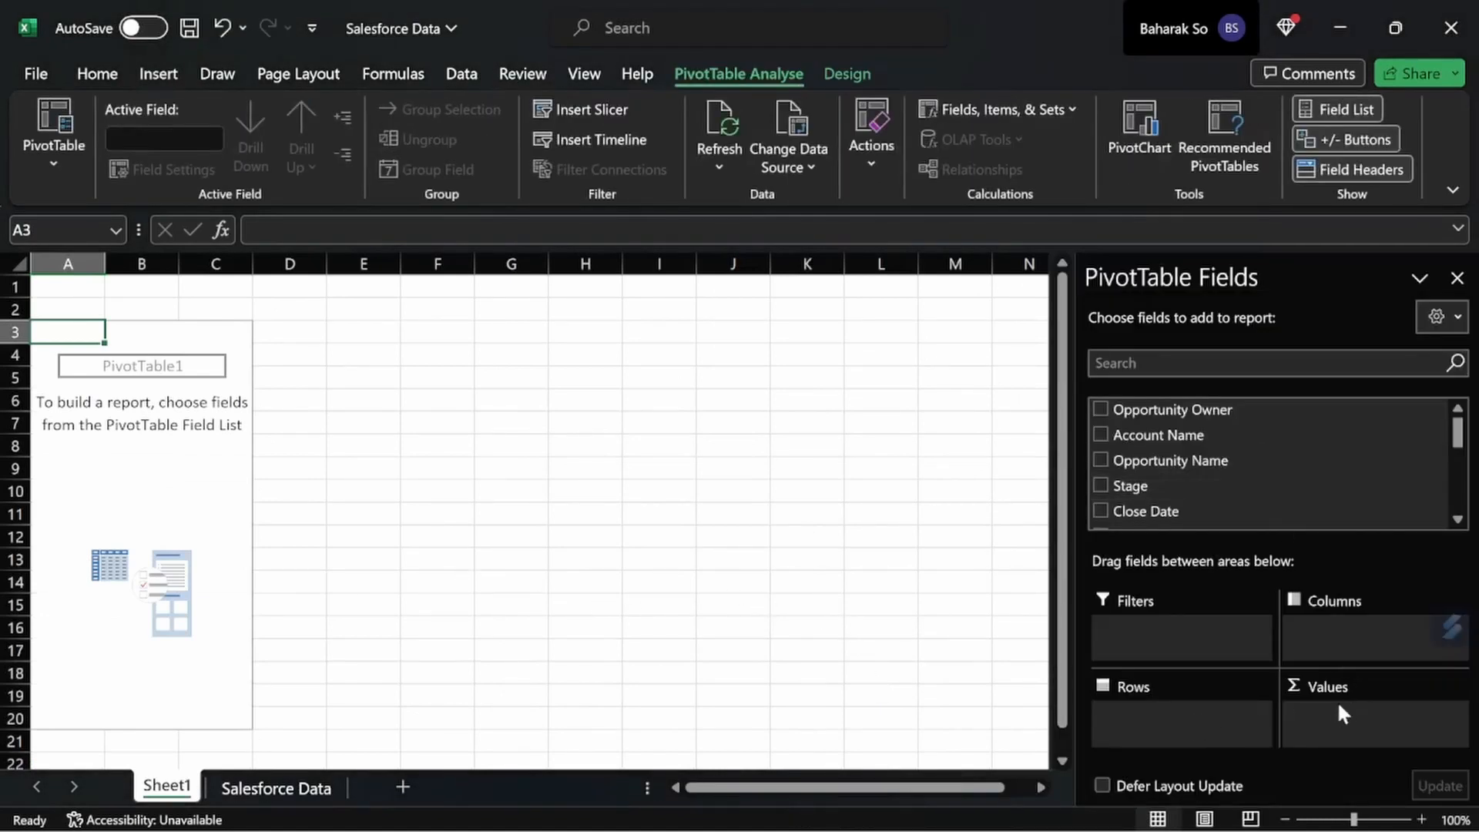
Set Stage as the PivotTable's rows and the sum of Amount as its values.
drag(1205, 491, 1196, 732)
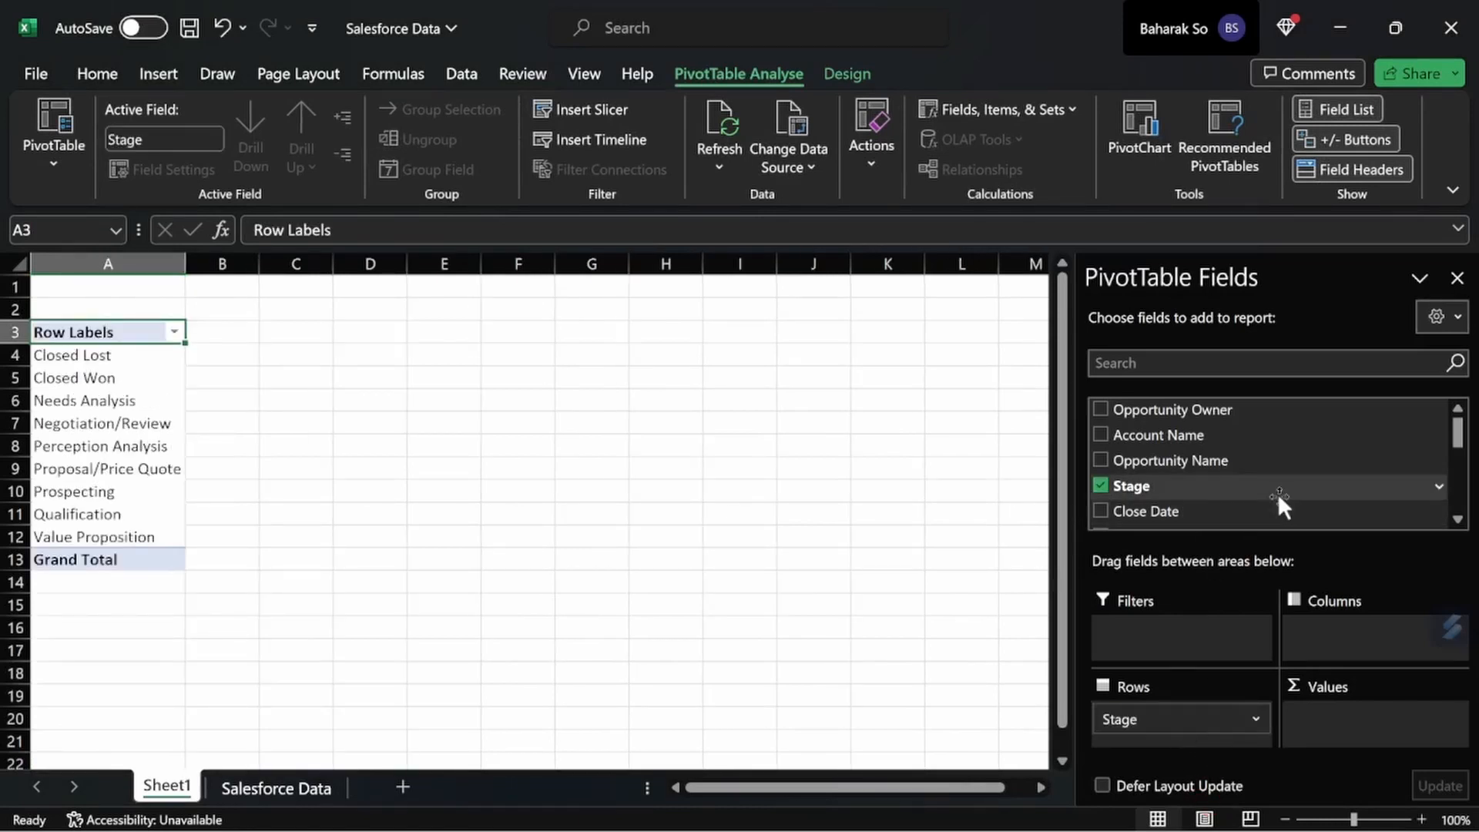
scroll(1277, 494, down, 3)
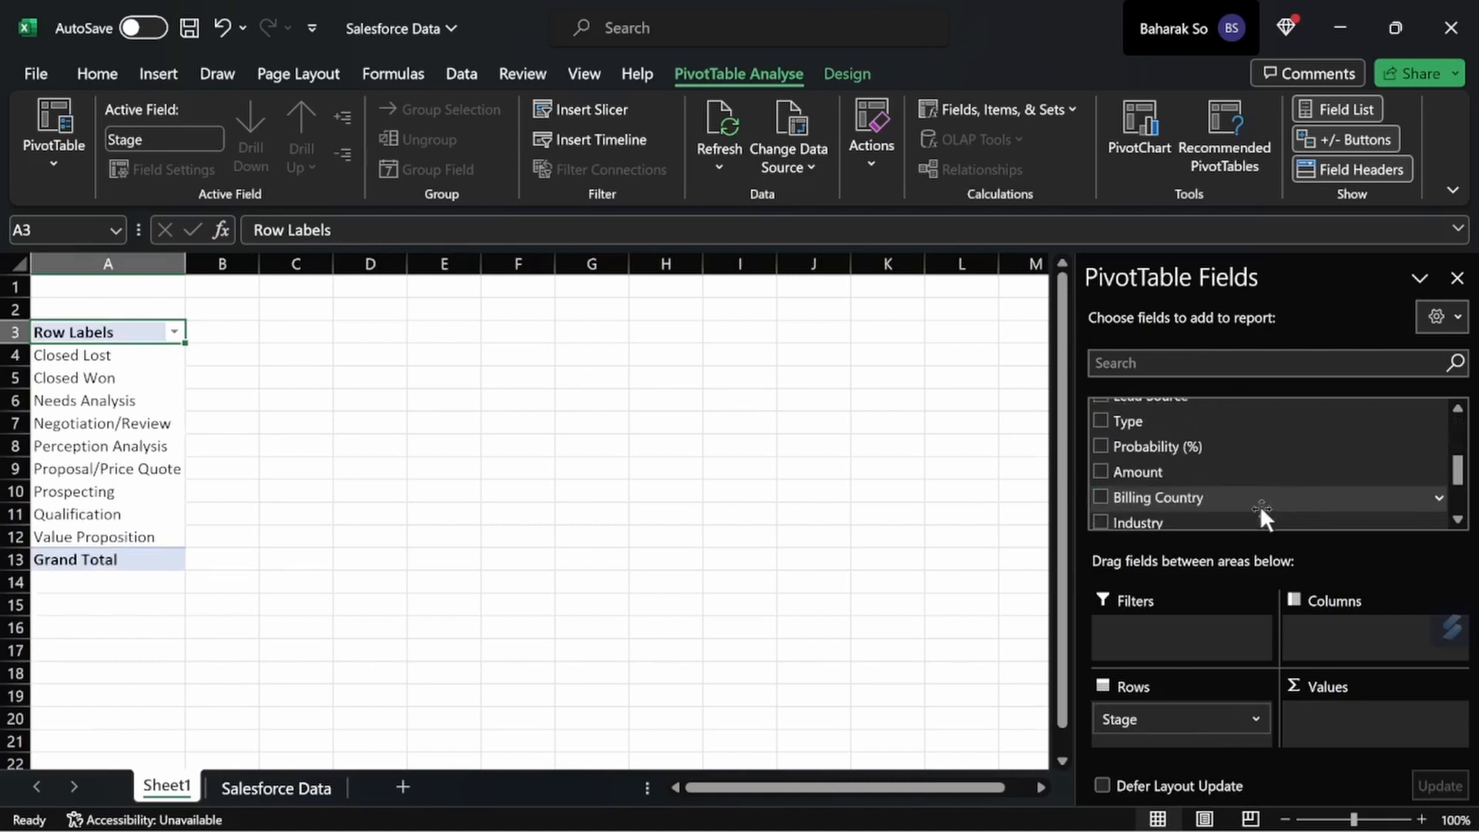
drag(1134, 462, 1370, 712)
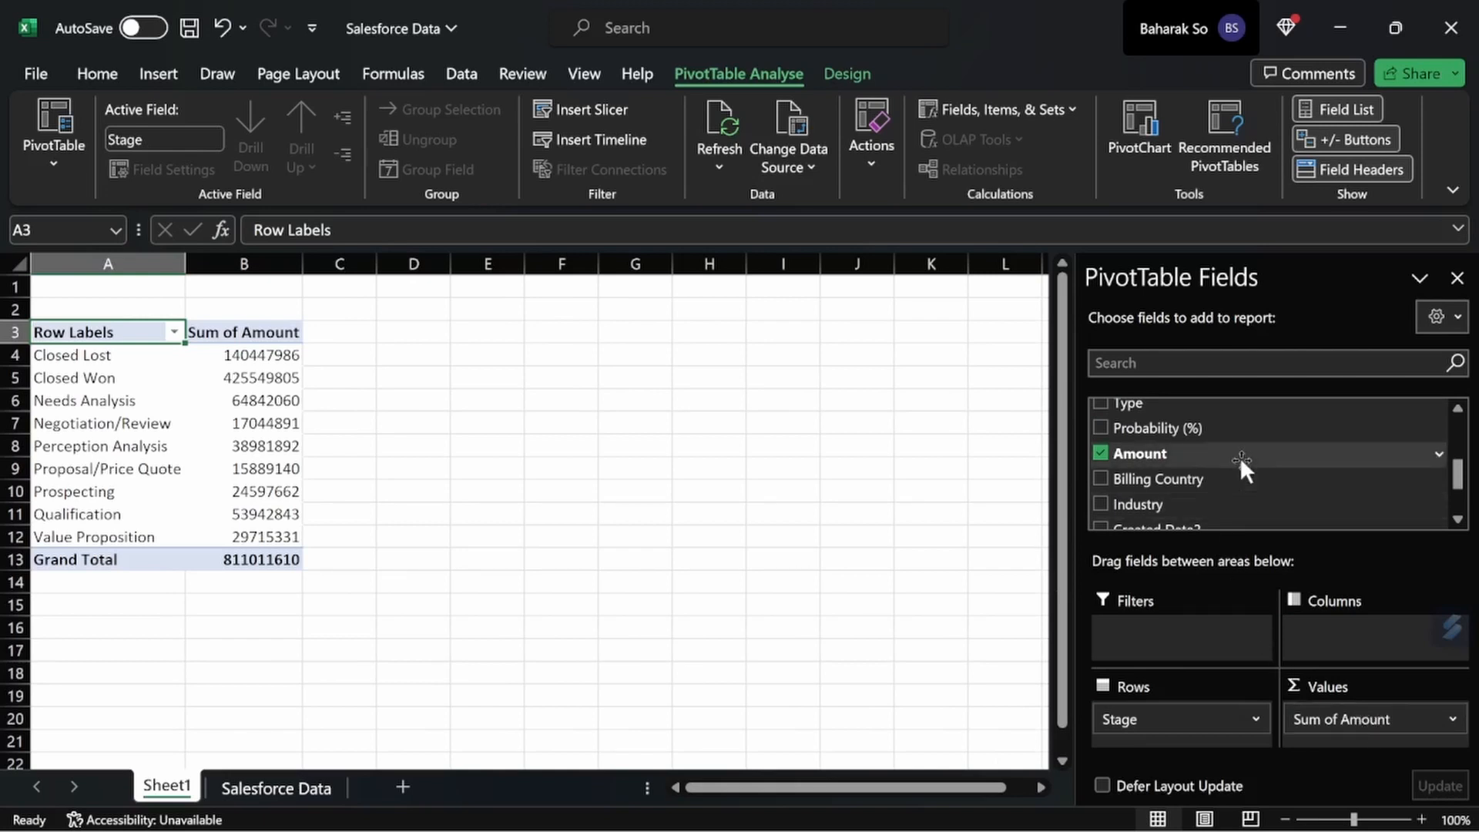
Add Close Date2 to the PivotTable's columns so the amounts are split by year.
scroll(1146, 461, up, 3)
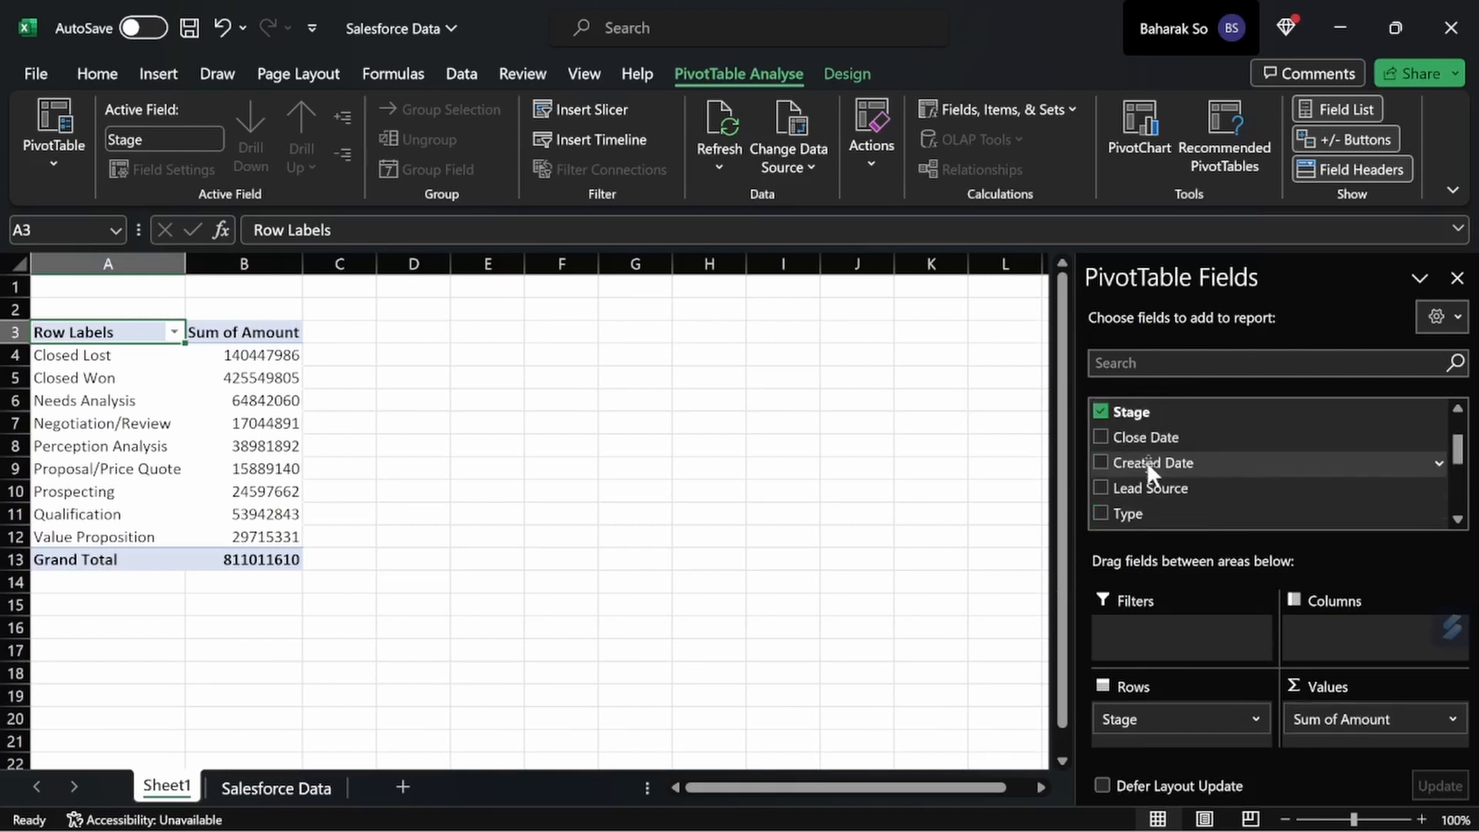
scroll(1183, 499, down, 5)
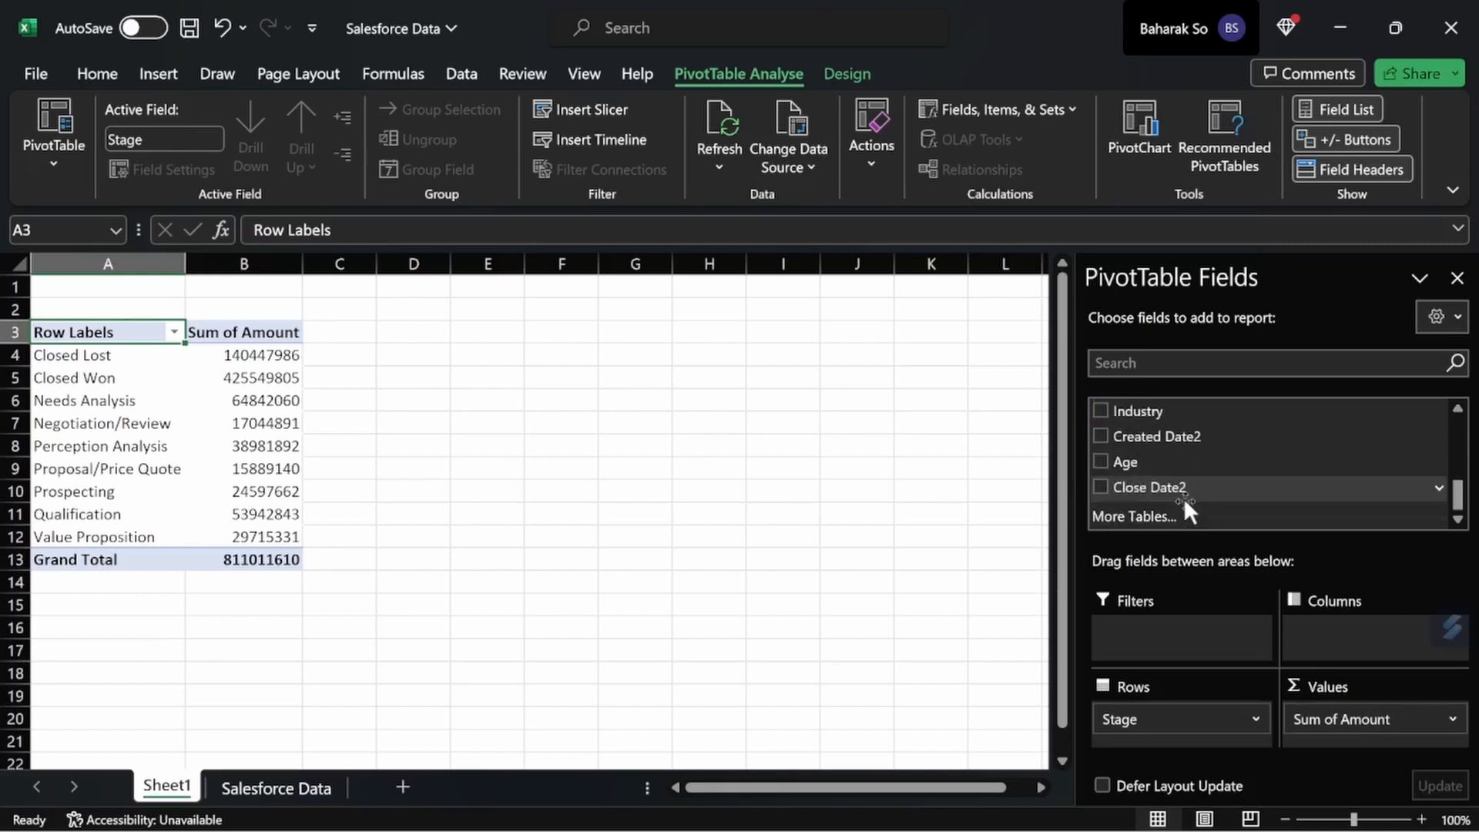
drag(1180, 488, 1368, 649)
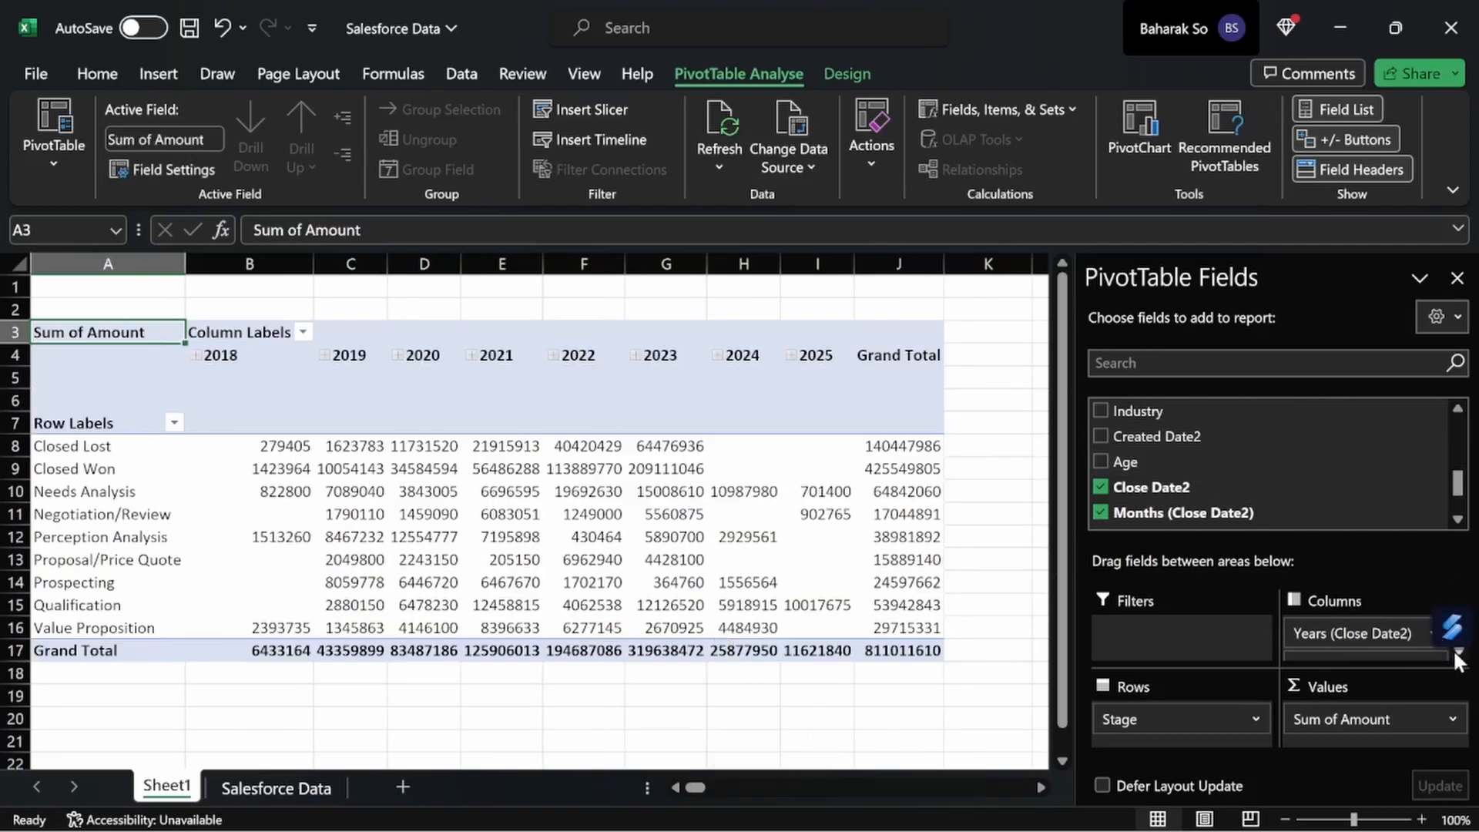
Format the PivotTable amounts in B8:J17 with thousands separators and no decimal places.
drag(924, 446, 285, 652)
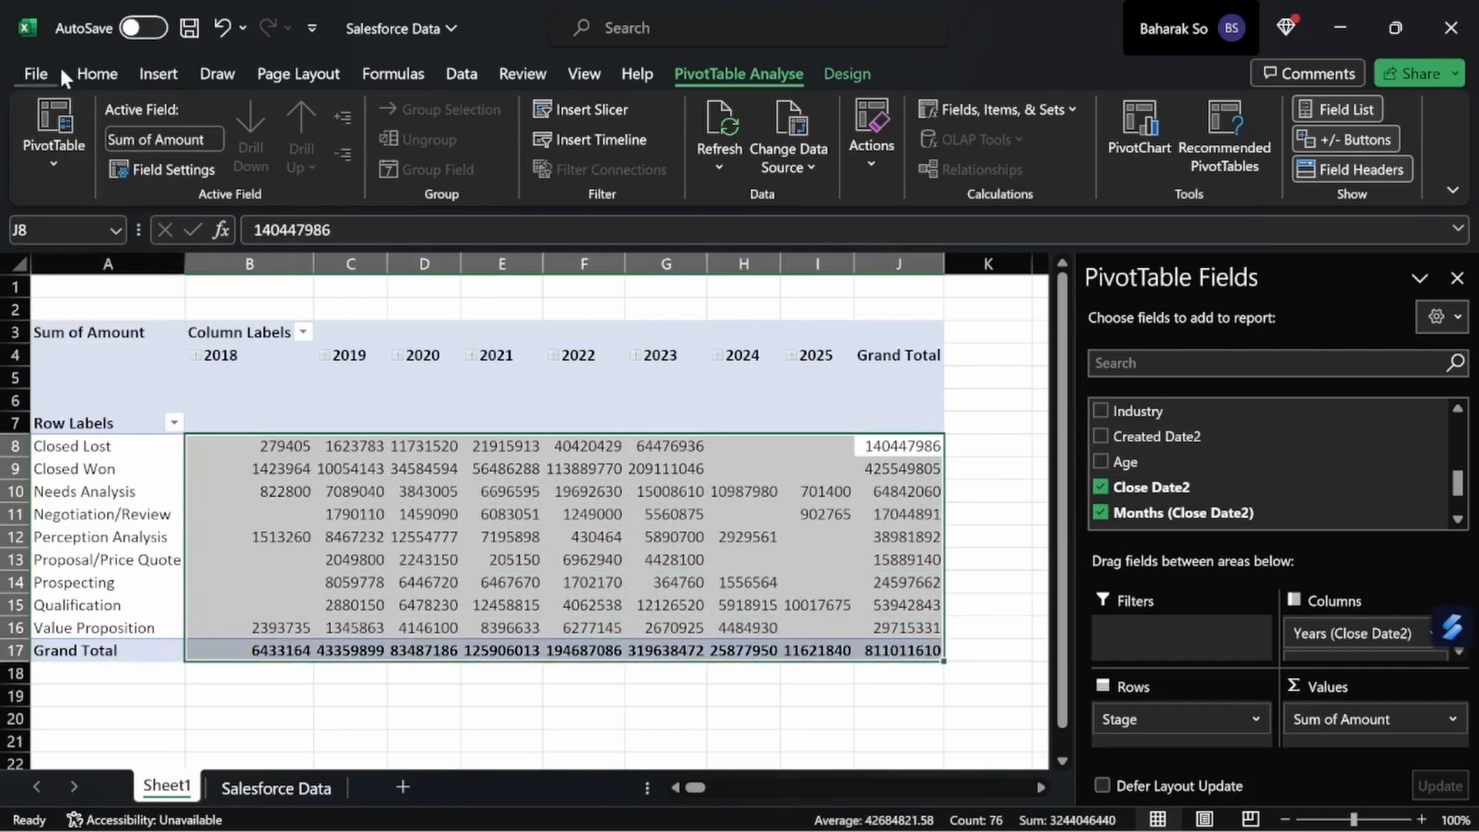
click(91, 81)
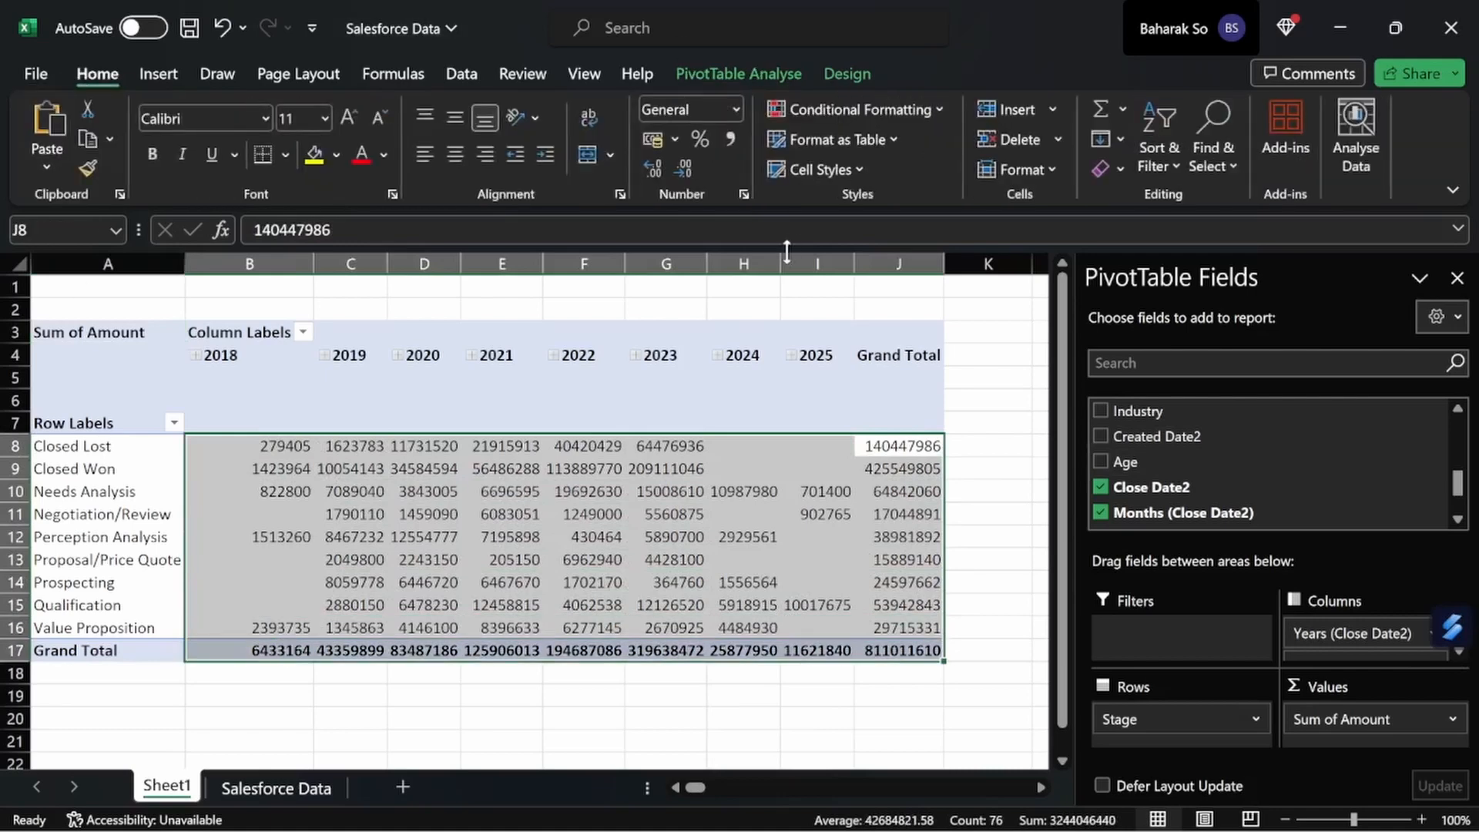
click(729, 139)
click(686, 163)
click(685, 163)
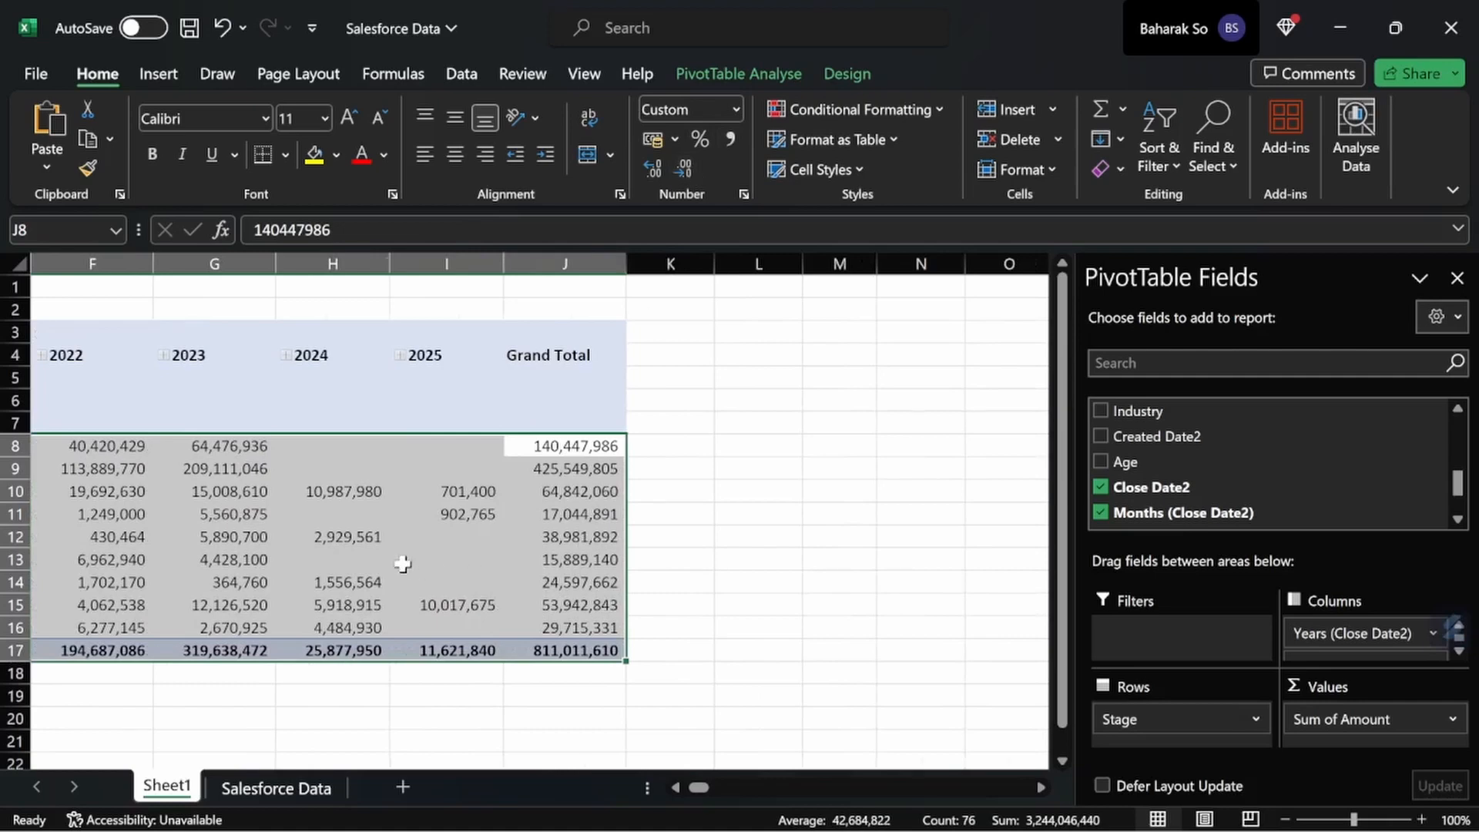
scroll(402, 563, left, 5)
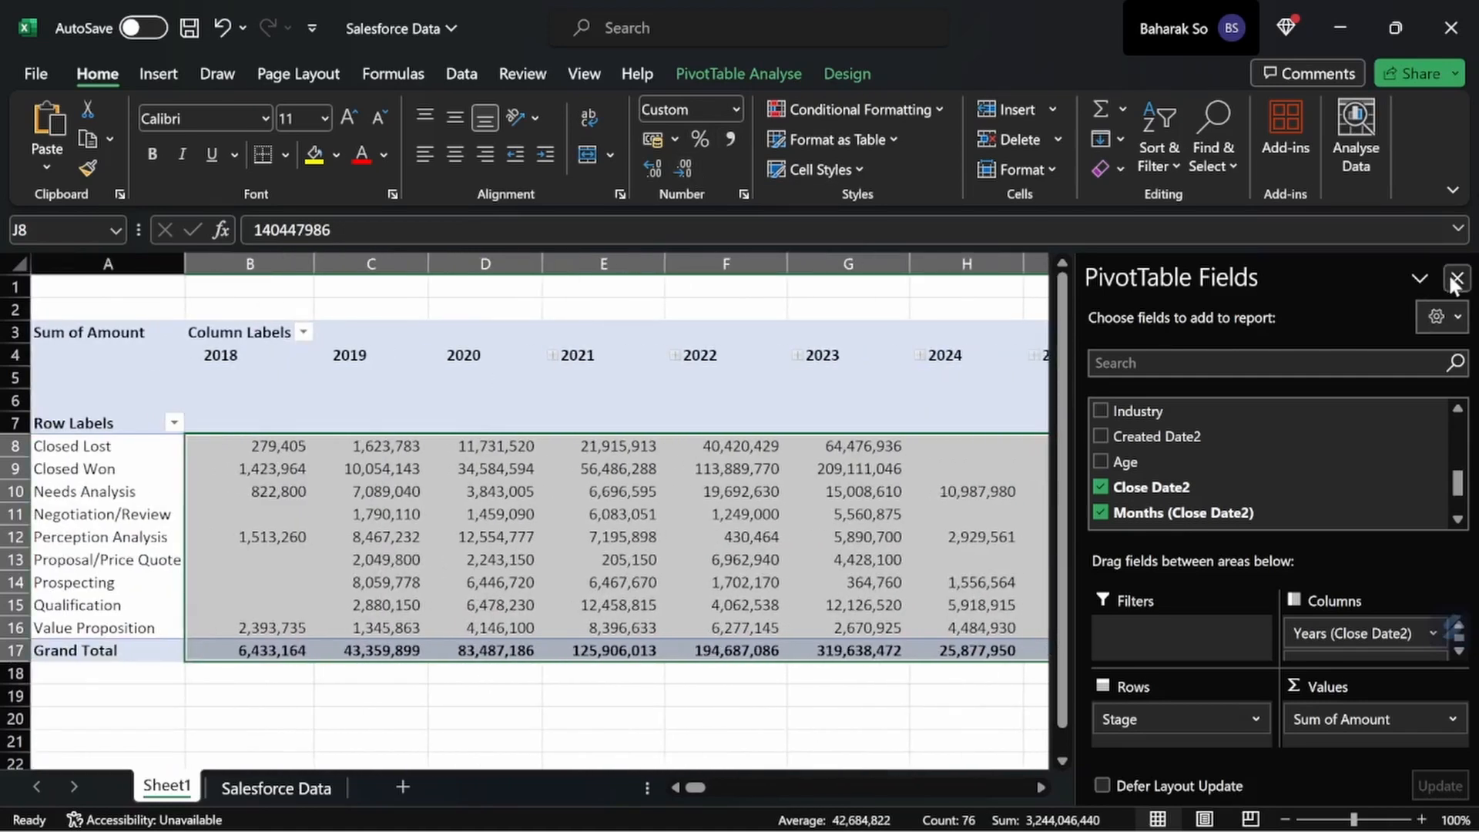
Close the PivotTable field list and hide the gridlines on Sheet1.
click(1454, 278)
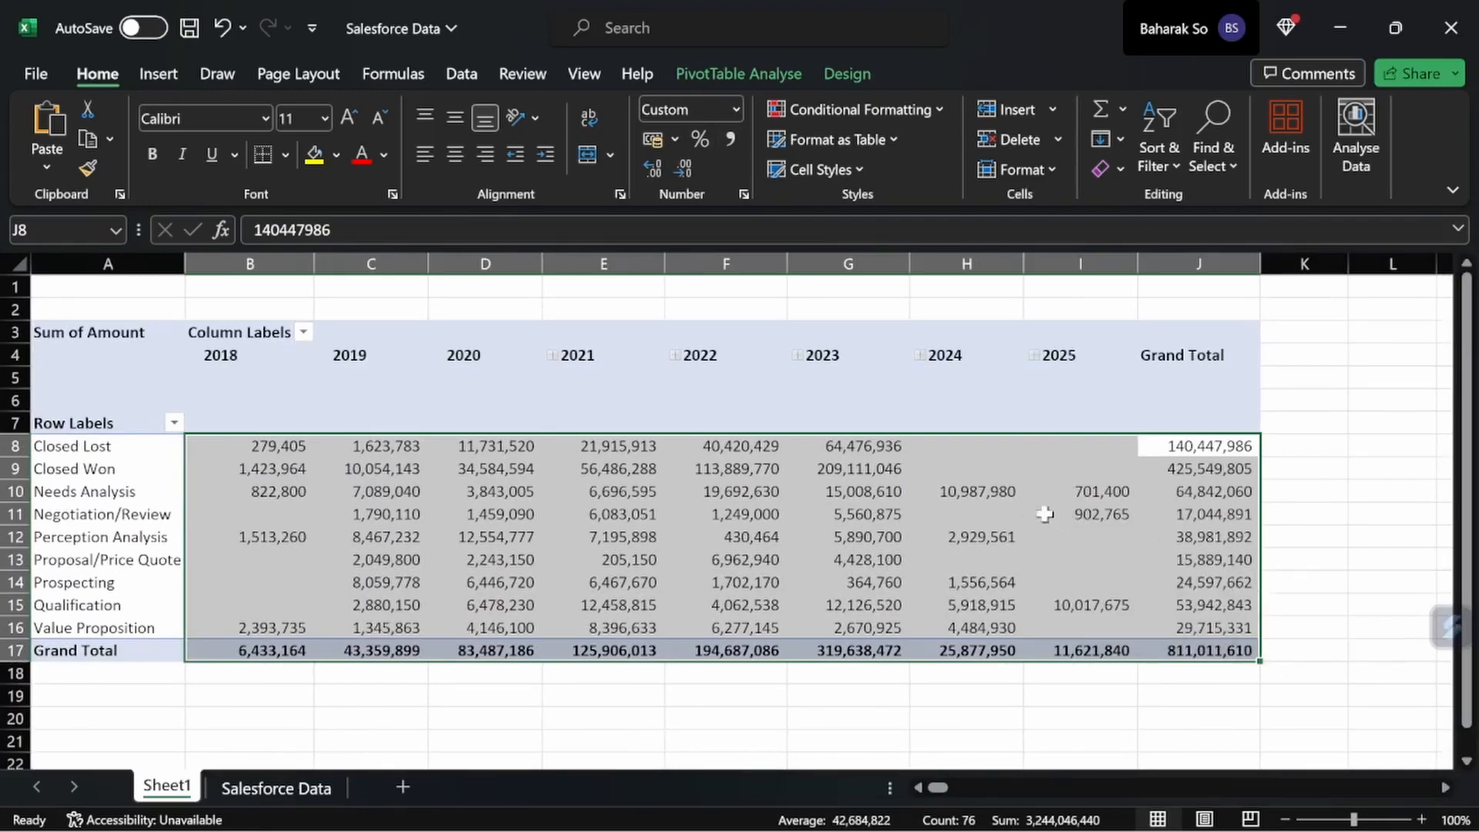
mouse_move(842, 521)
click(701, 516)
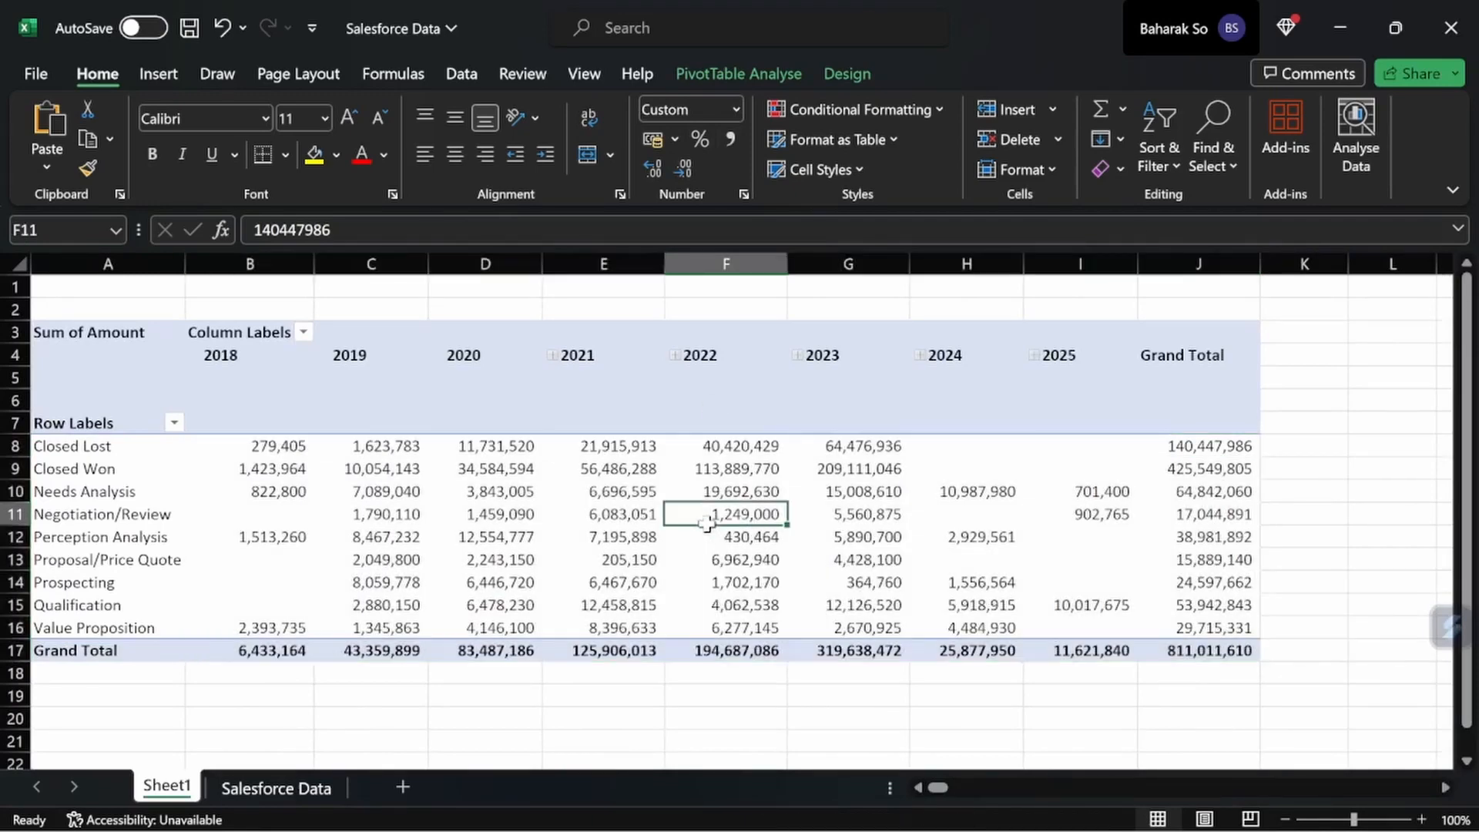
click(582, 72)
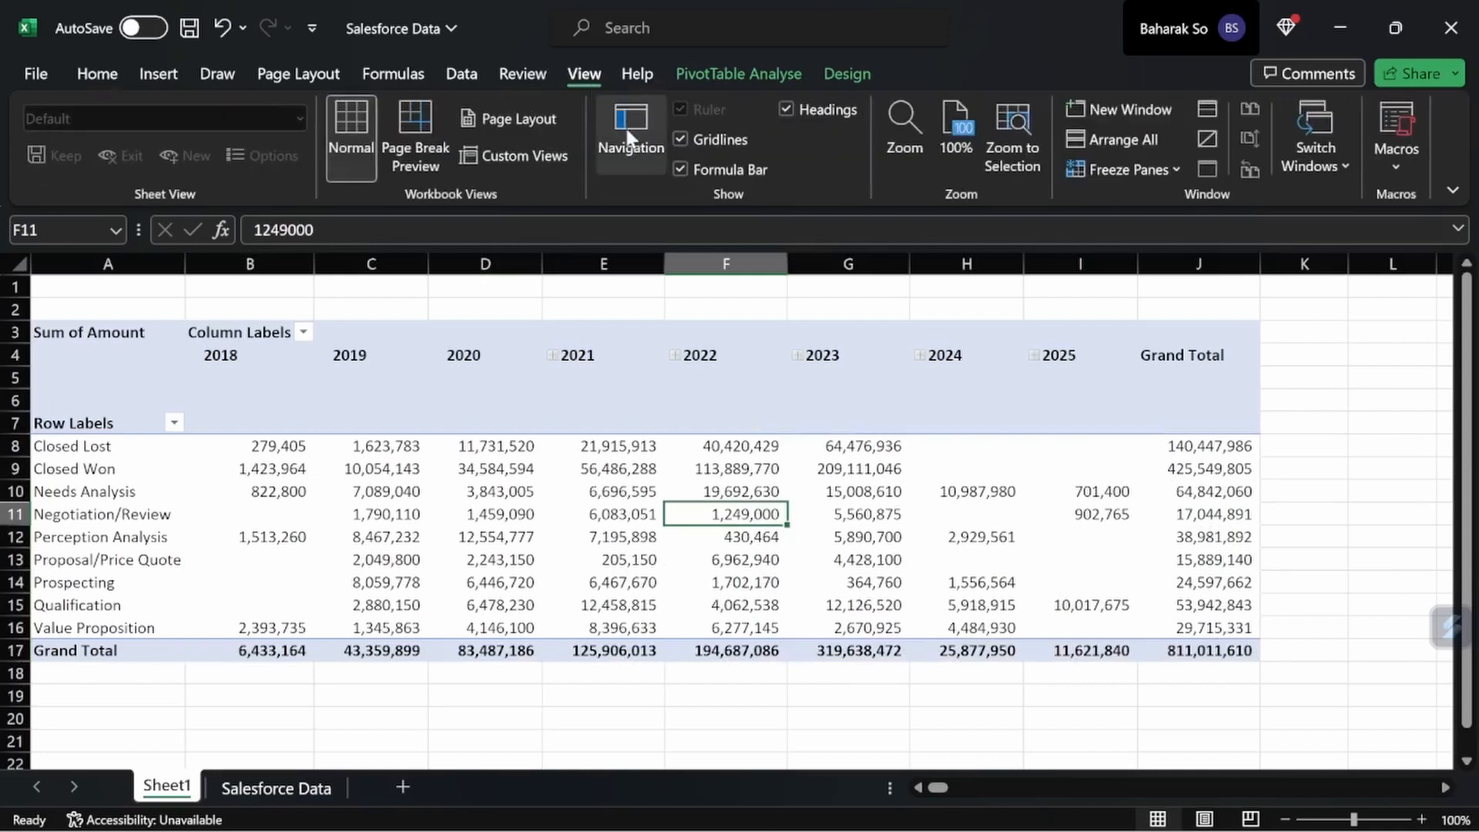
click(680, 140)
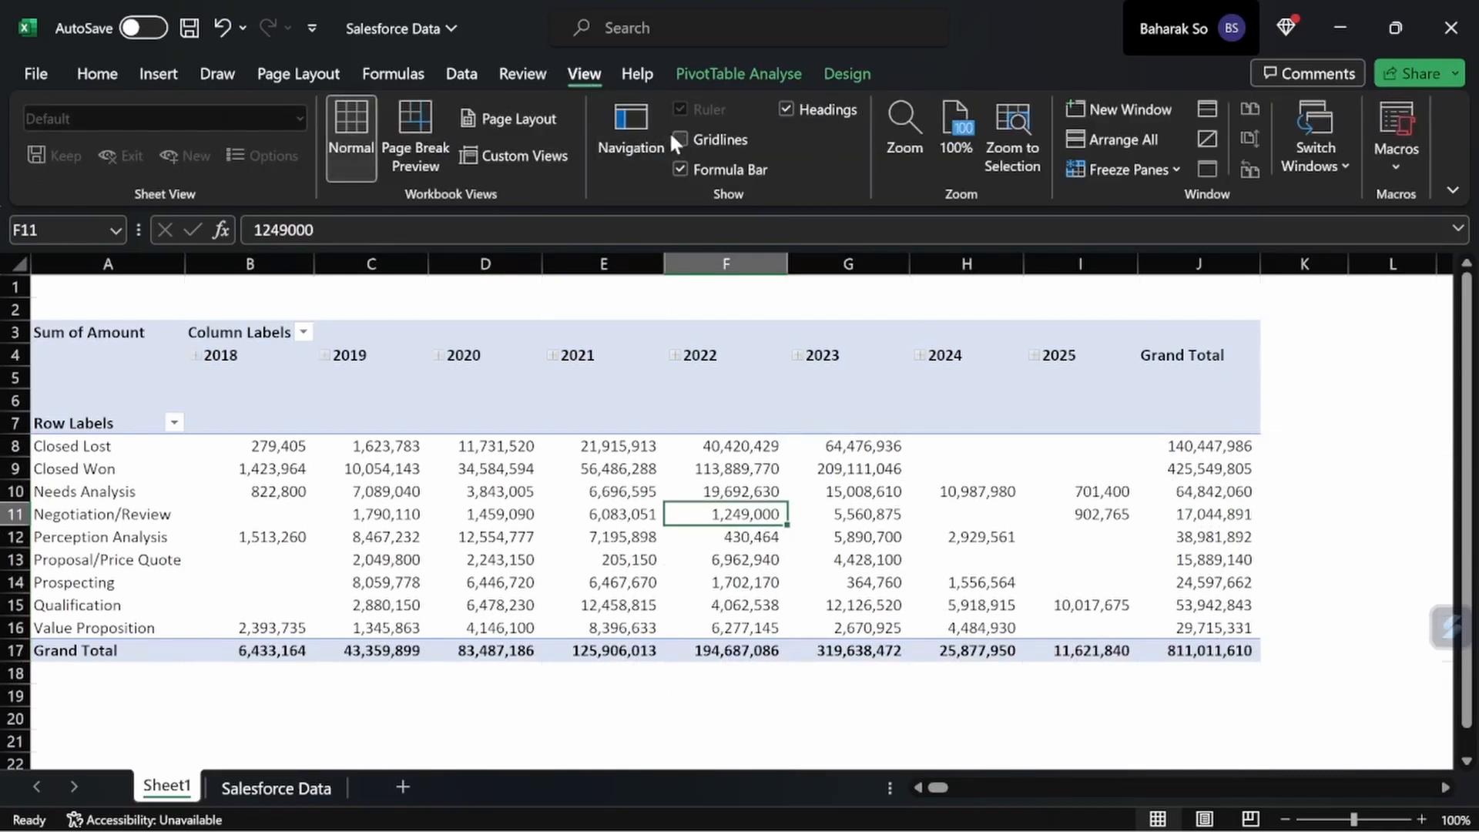
Apply the medium grey PivotTable style with the dark grey header to the table.
click(856, 72)
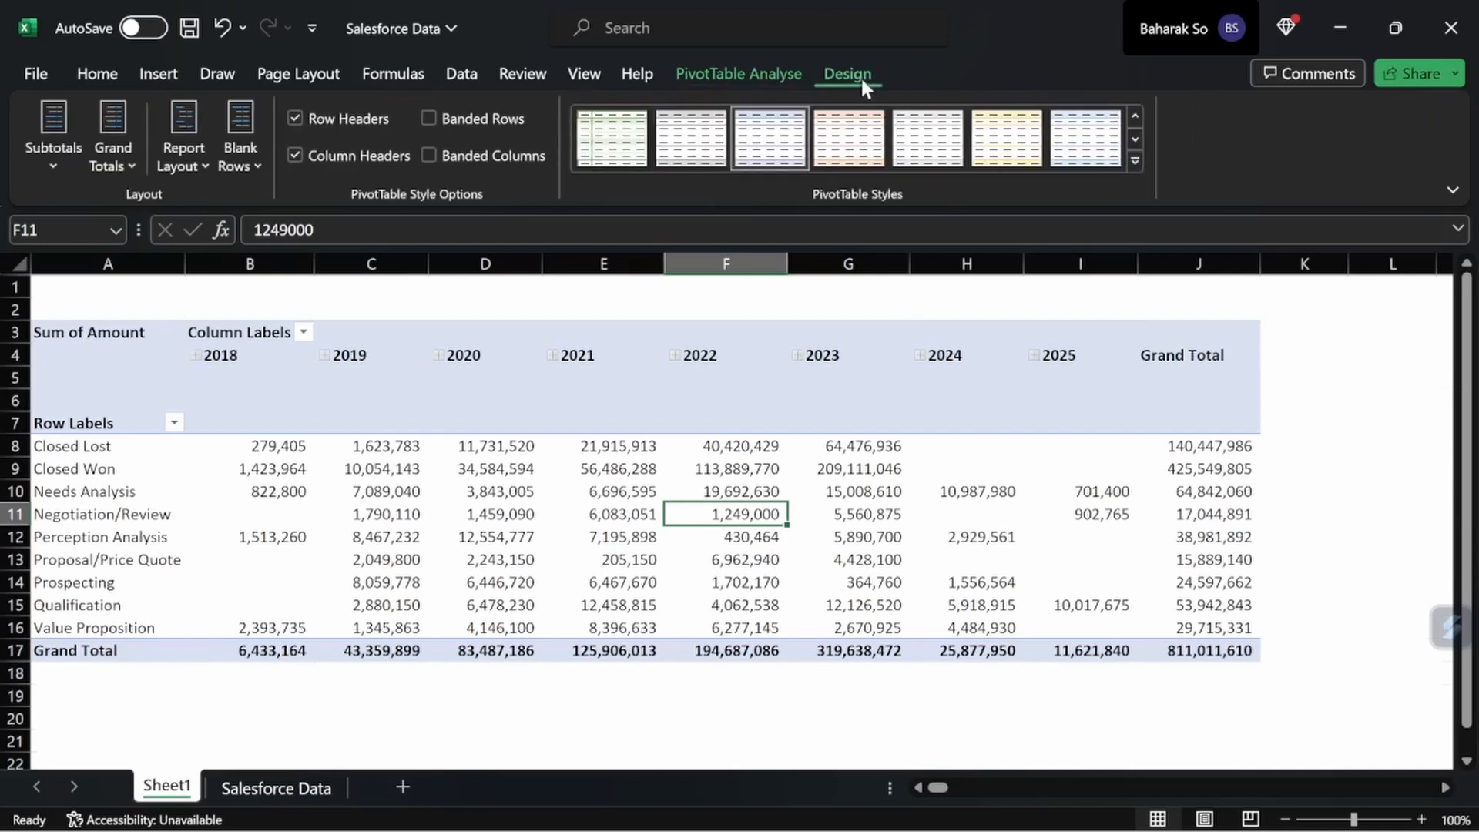
click(1134, 139)
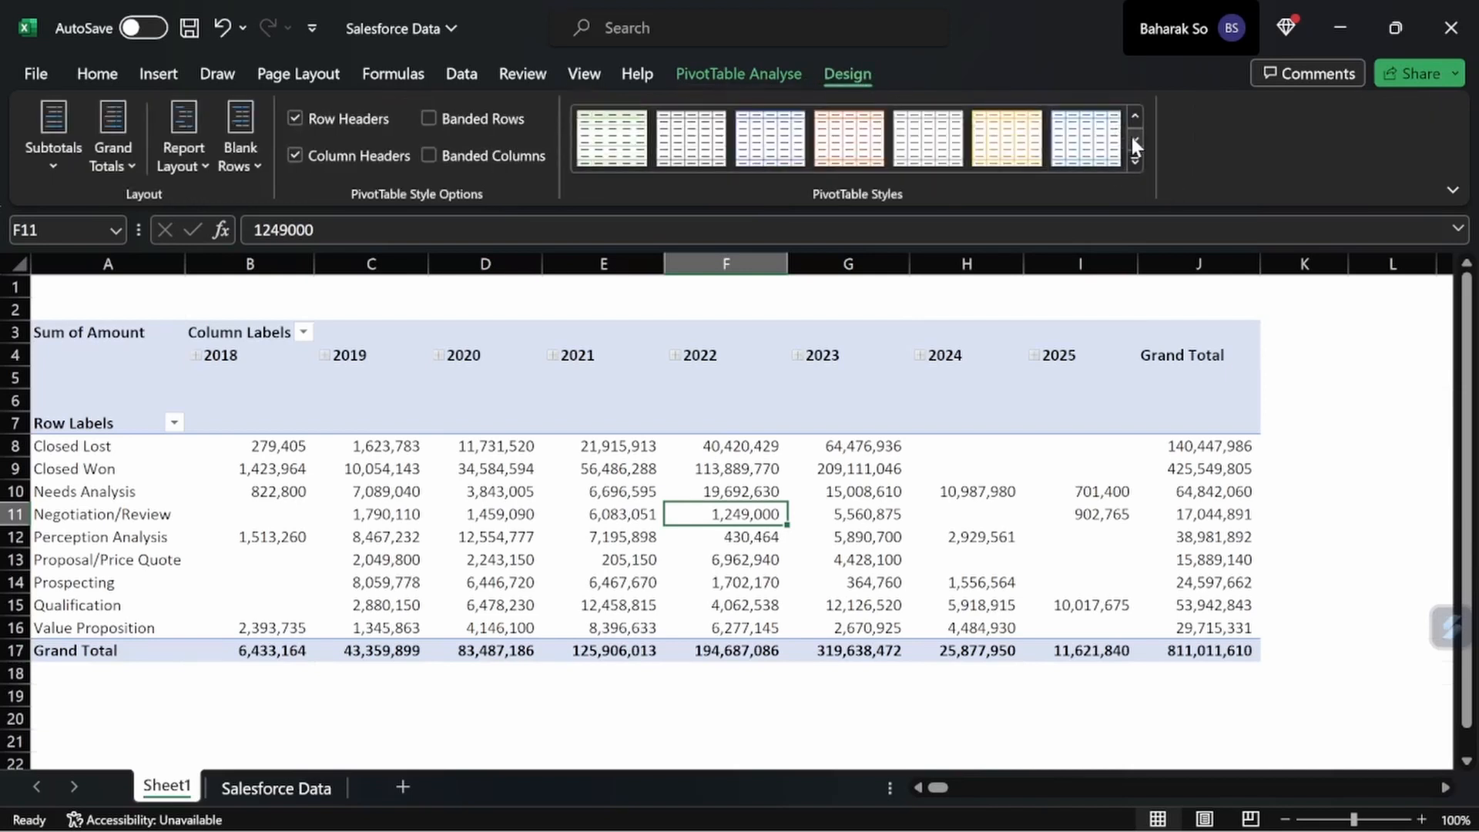
click(1135, 138)
click(688, 140)
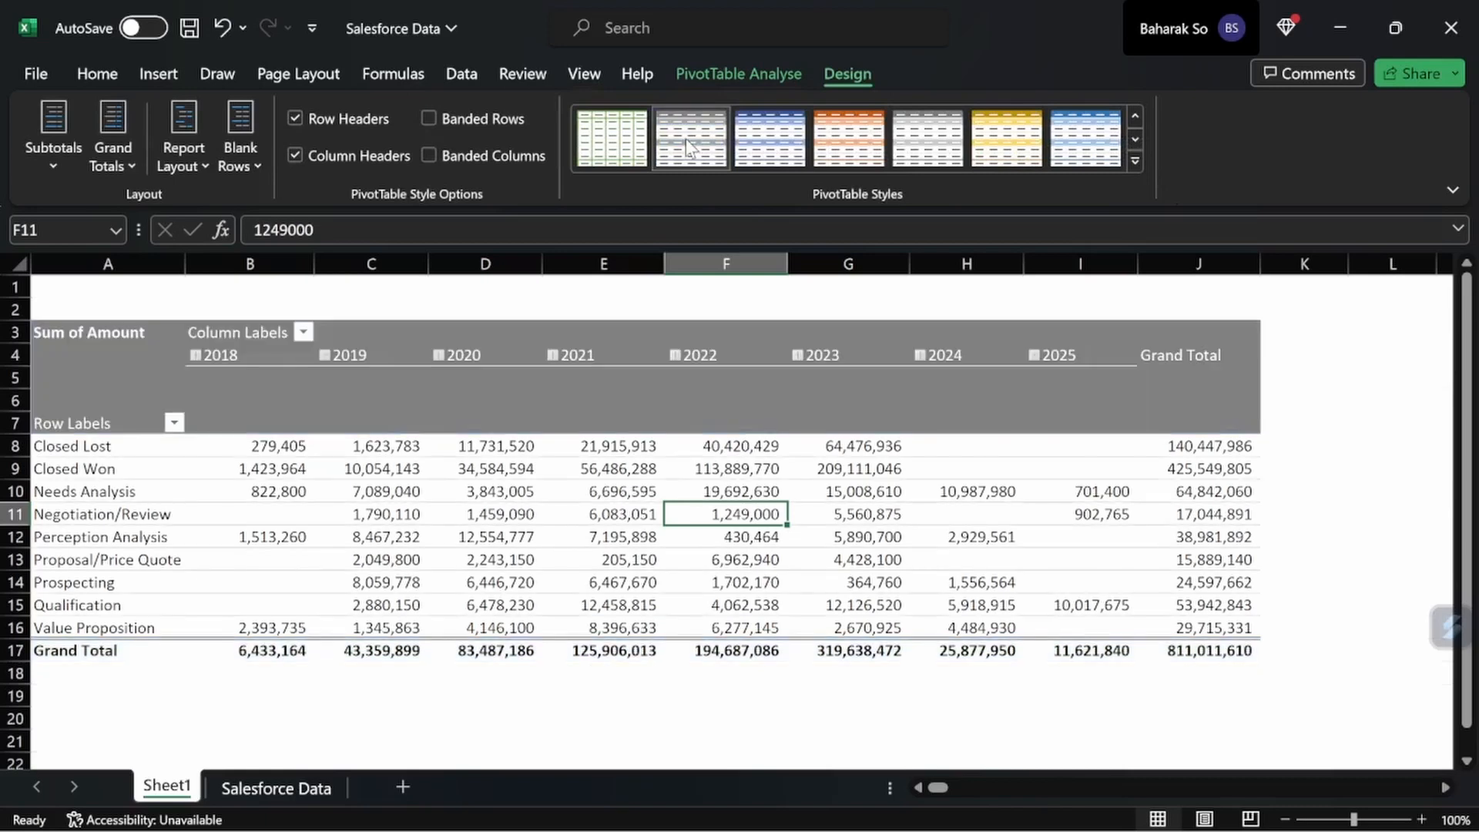
Copy the whole PivotTable A3:J17 and paste the duplicate below it at cell A20.
scroll(929, 406, down, 2)
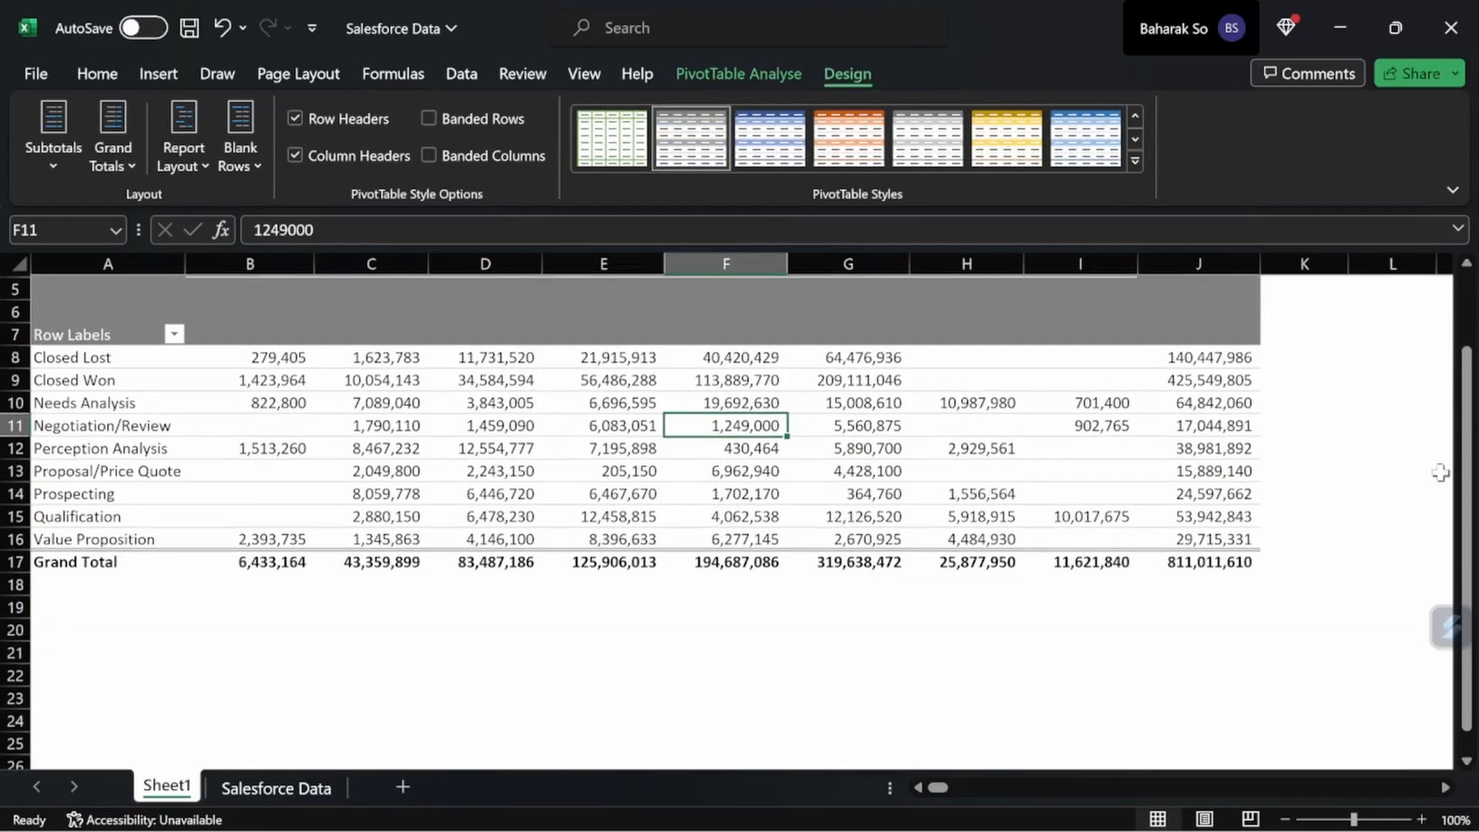
drag(1242, 562, 37, 333)
key(ctrl+c)
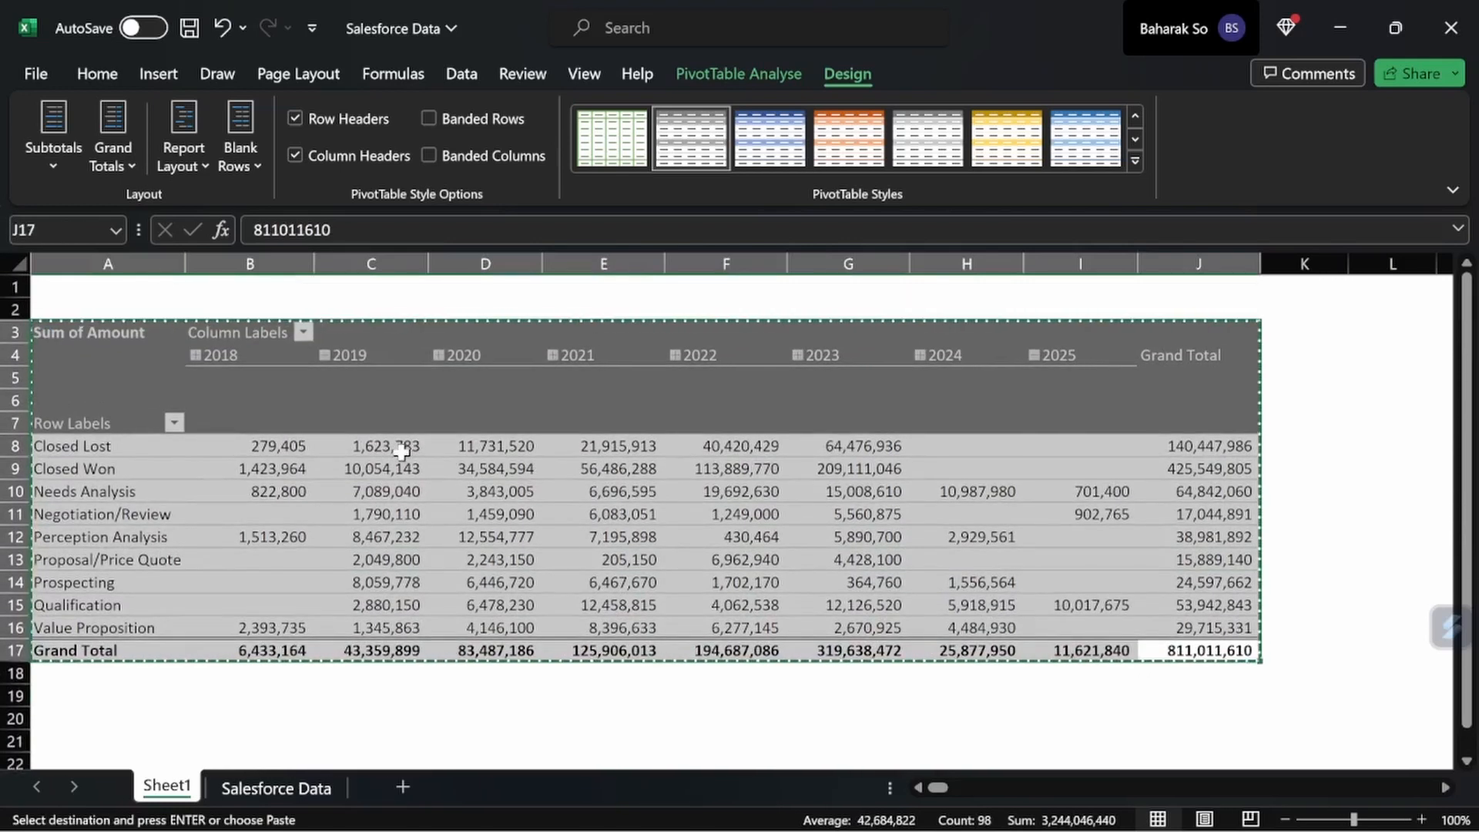
scroll(400, 453, down, 3)
click(74, 516)
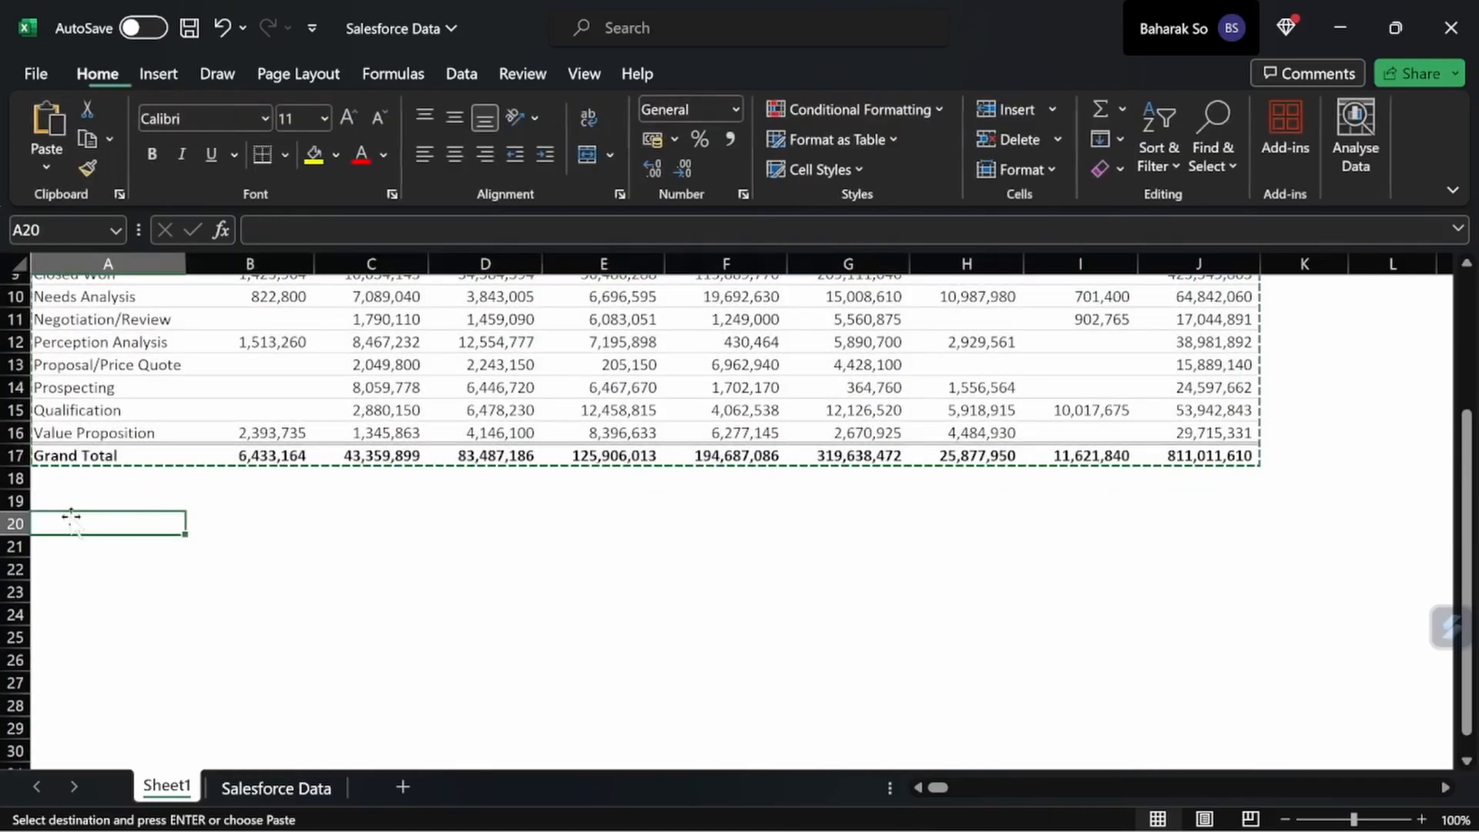
key(ctrl+v)
scroll(495, 621, down, 3)
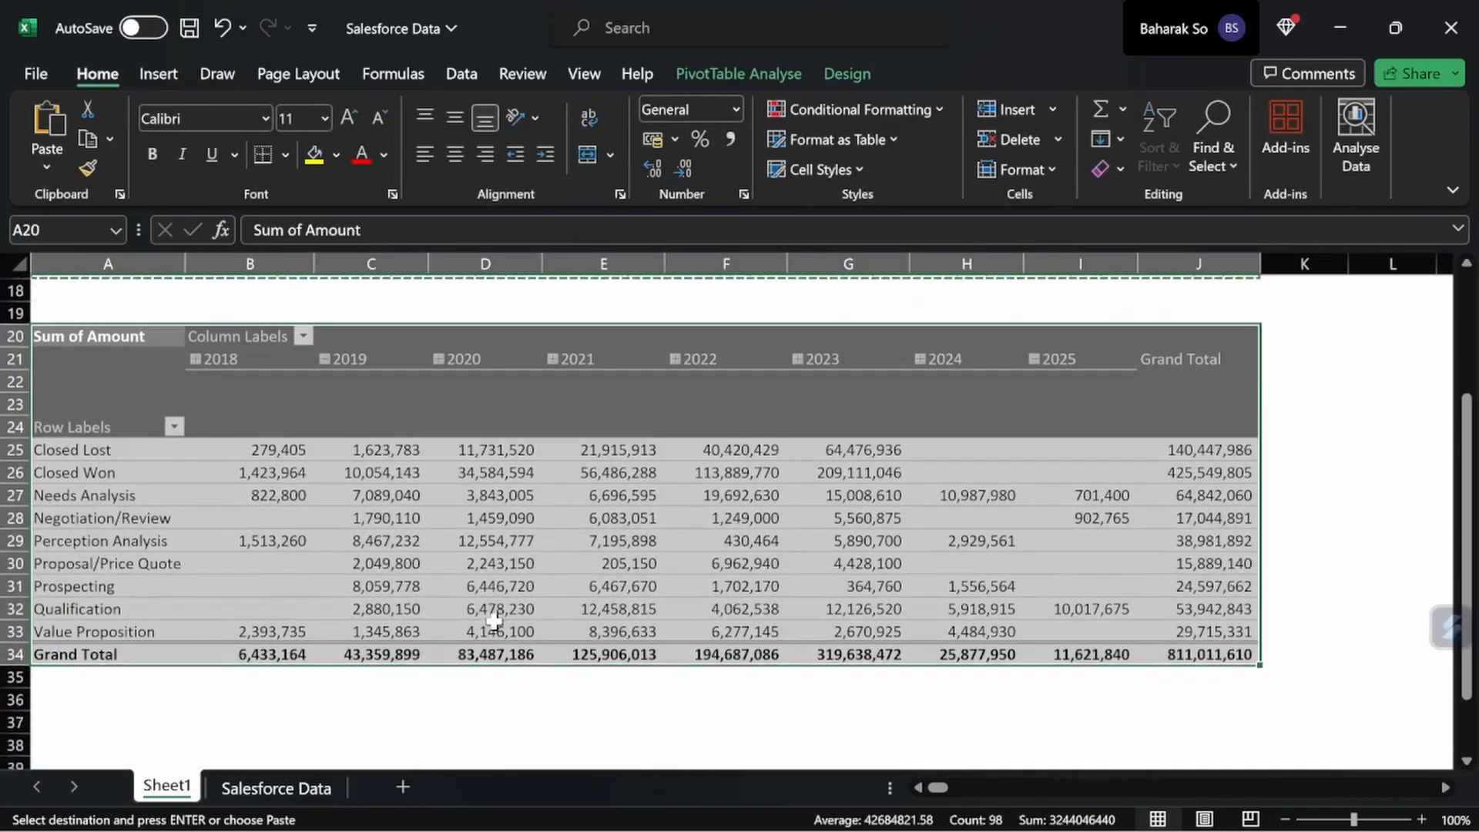
Show the field list for the copied PivotTable and remove the years, quarters, months and Close Date2 fields from its columns.
click(501, 564)
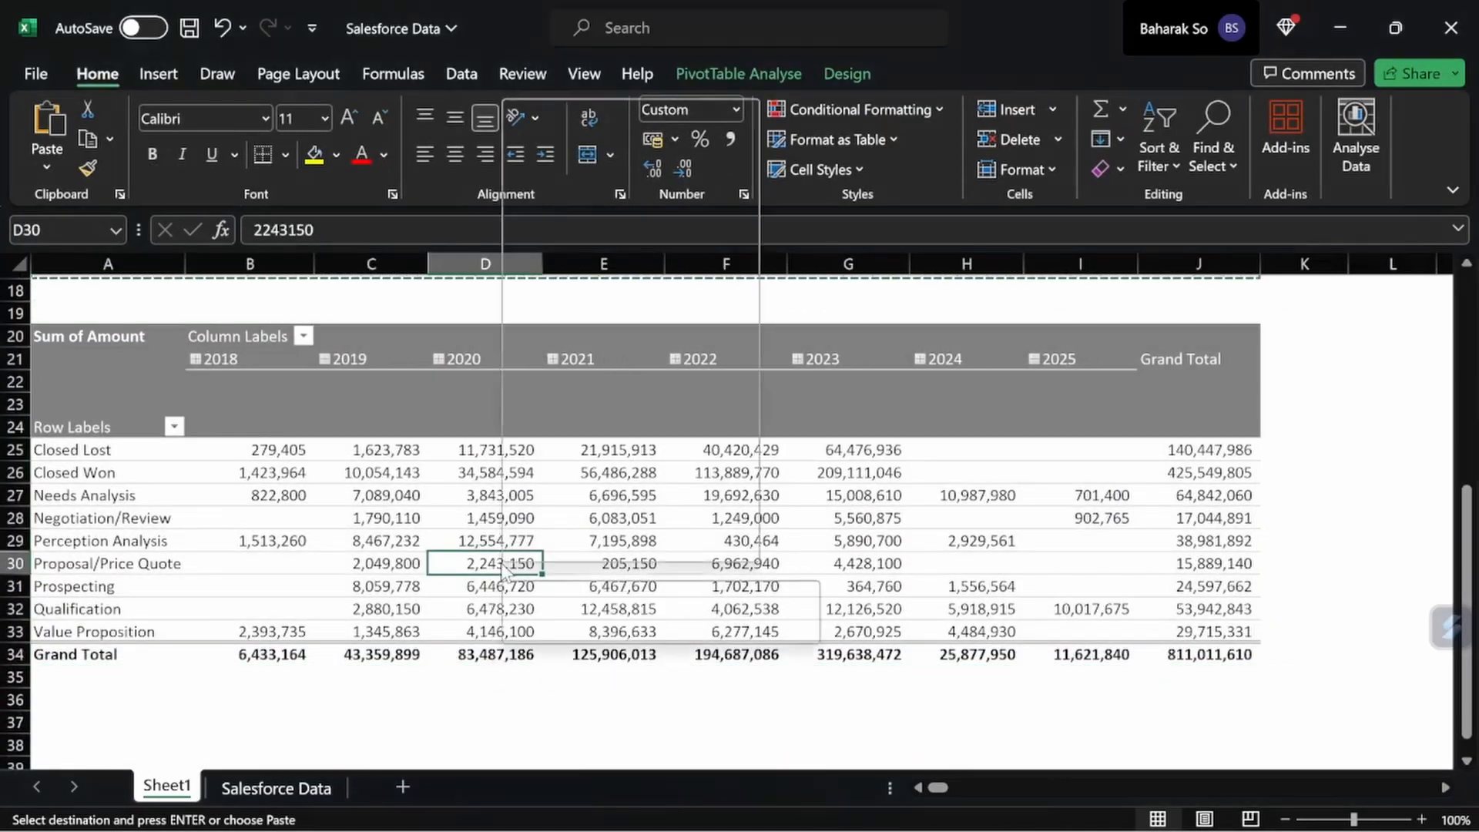
right_click(502, 565)
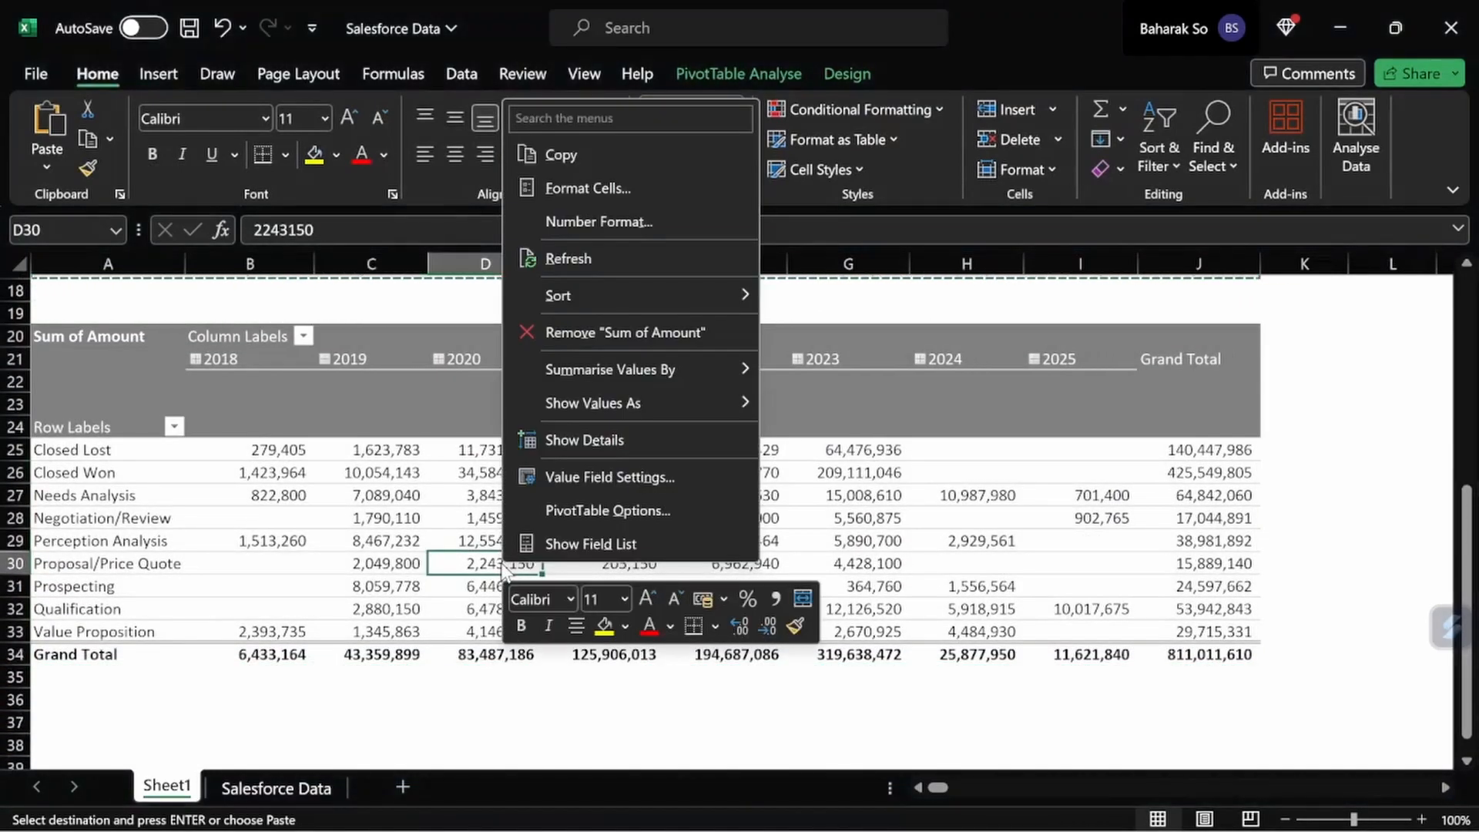
click(597, 546)
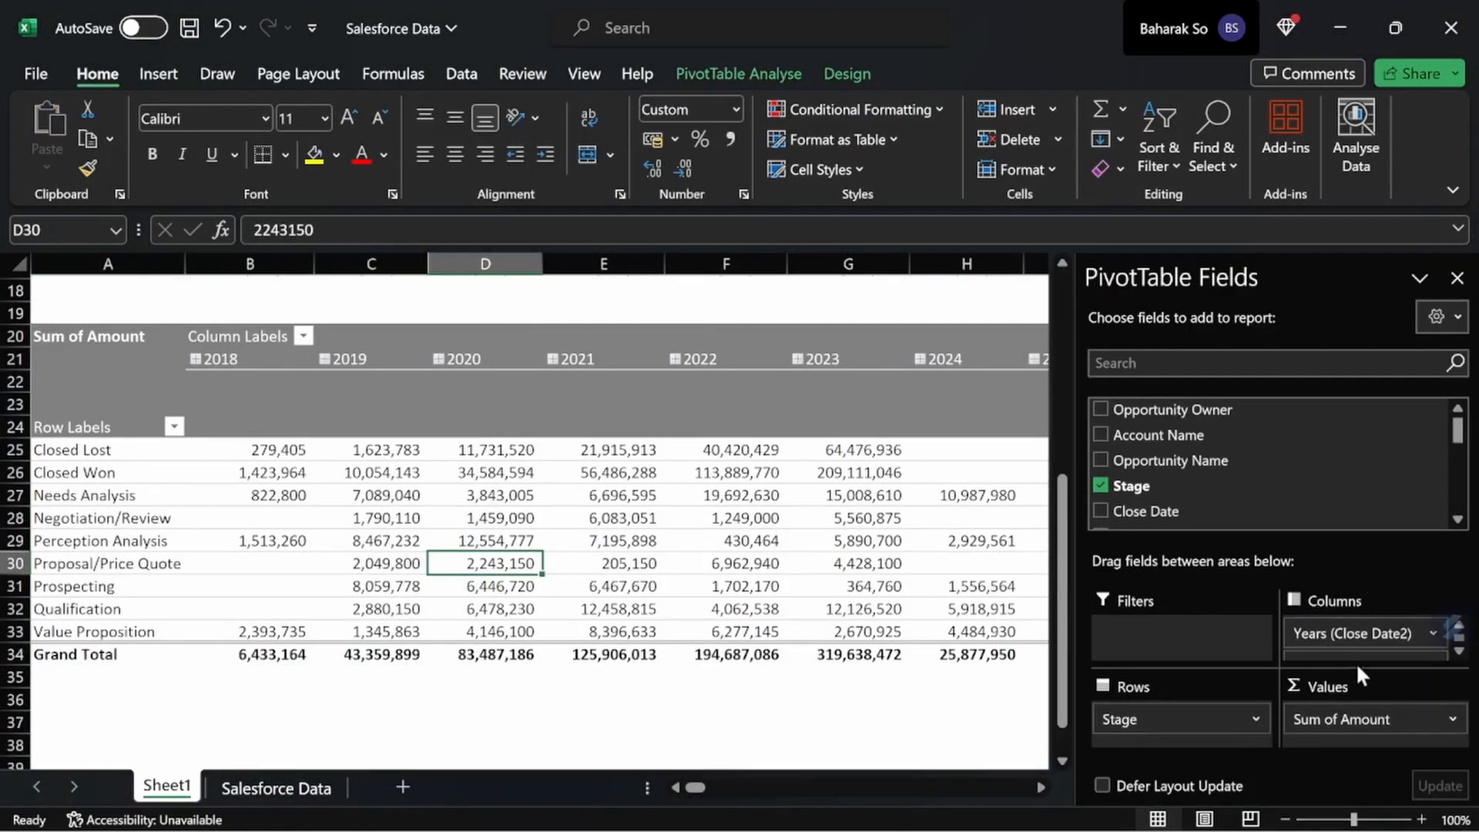
drag(1356, 640, 1233, 493)
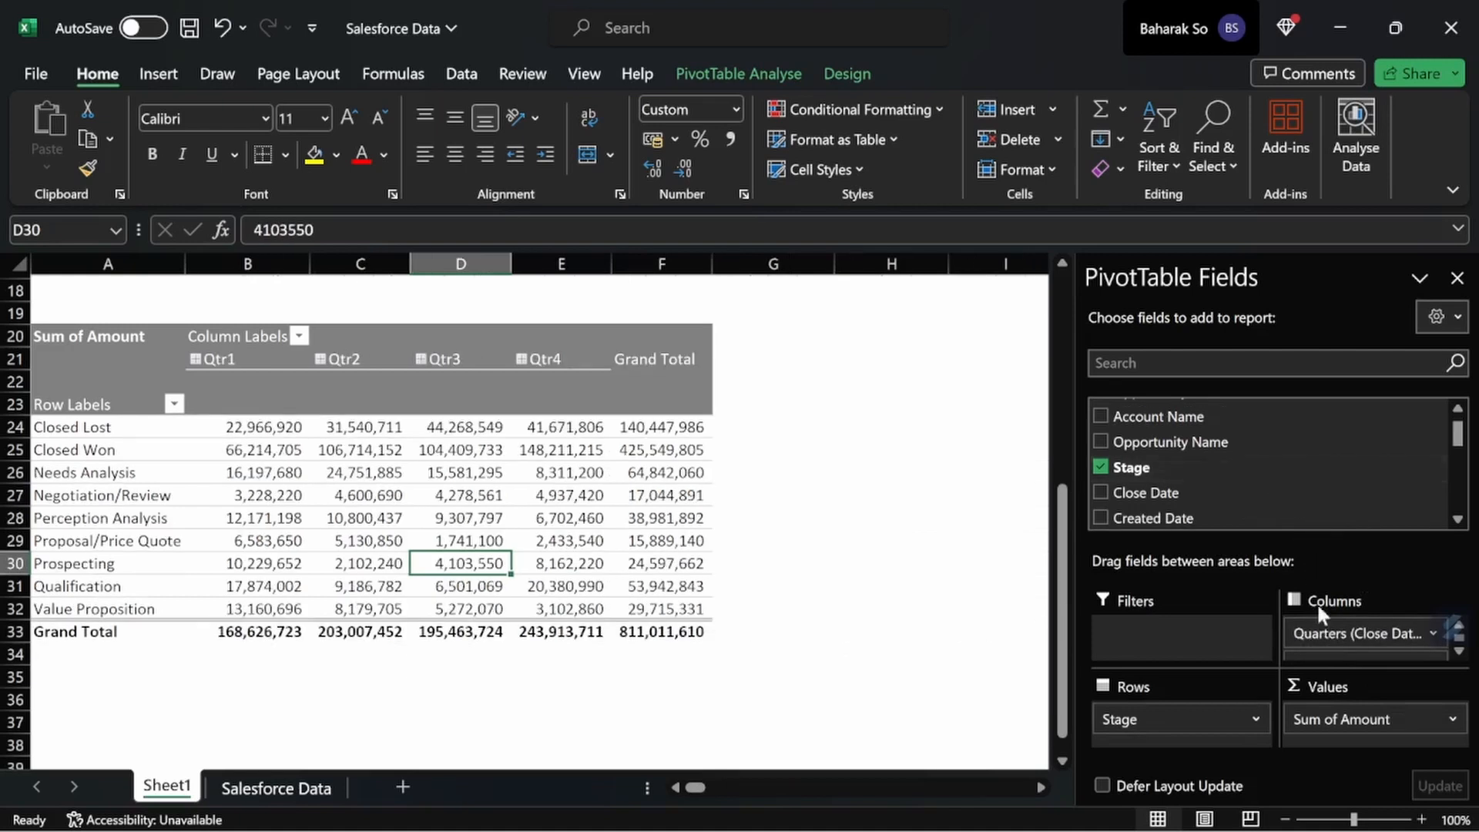
drag(1324, 631, 1252, 473)
drag(1365, 627, 1285, 402)
mouse_move(1338, 632)
mouse_down()
mouse_move(1233, 499)
mouse_move(1354, 641)
mouse_move(1343, 632)
mouse_up()
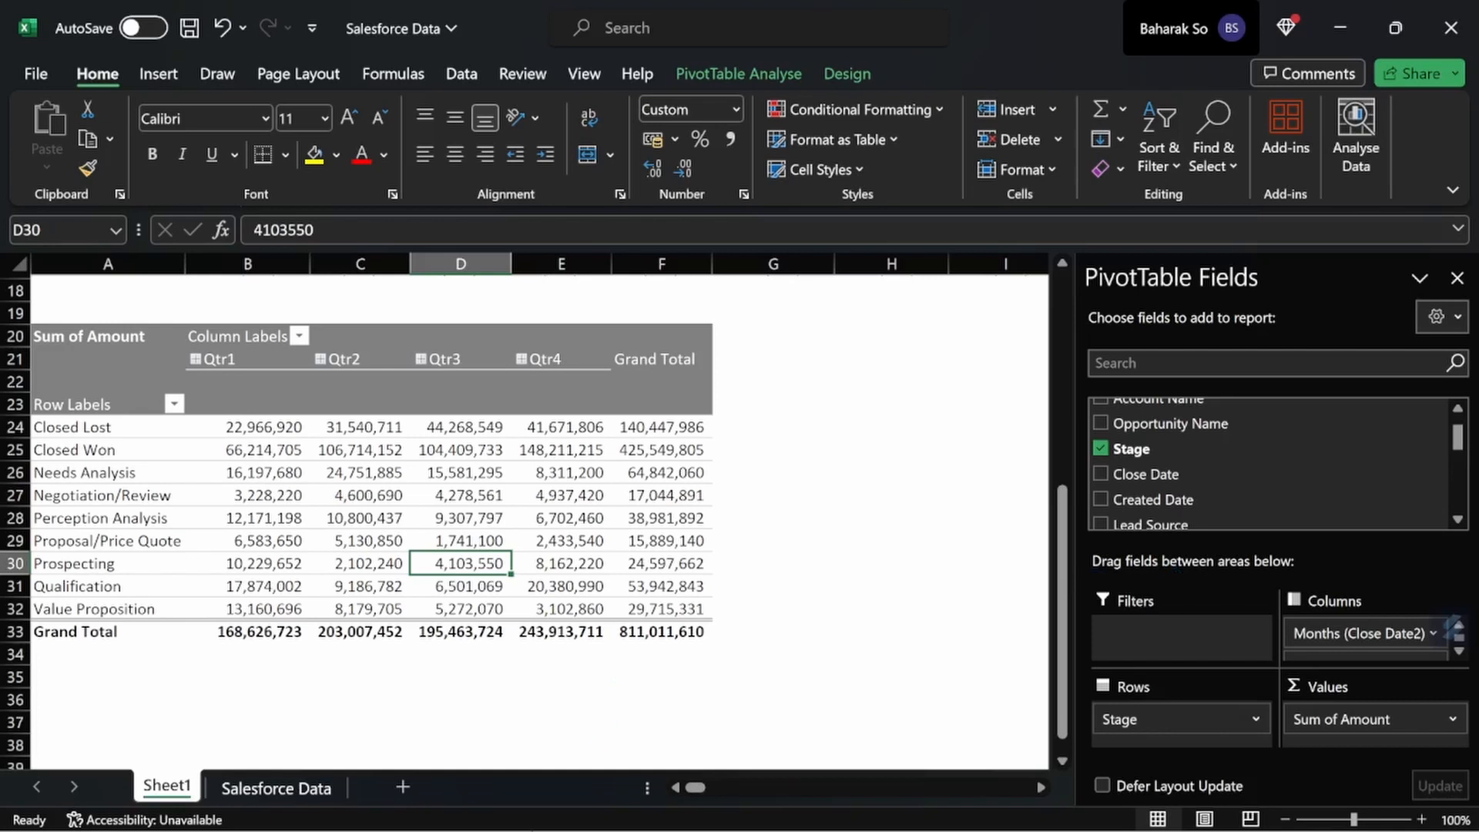
mouse_move(529, 829)
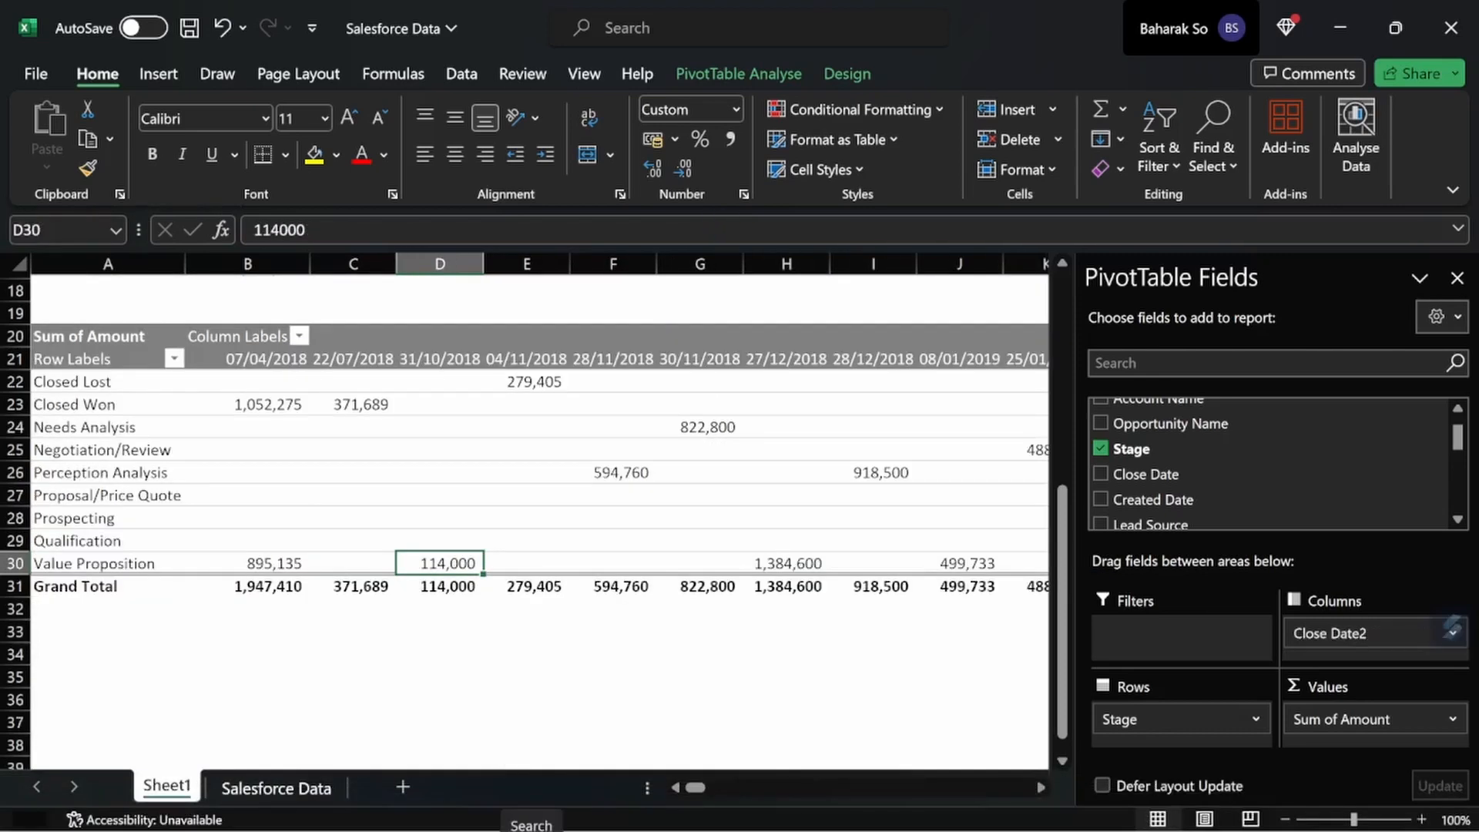
drag(1361, 621, 1260, 466)
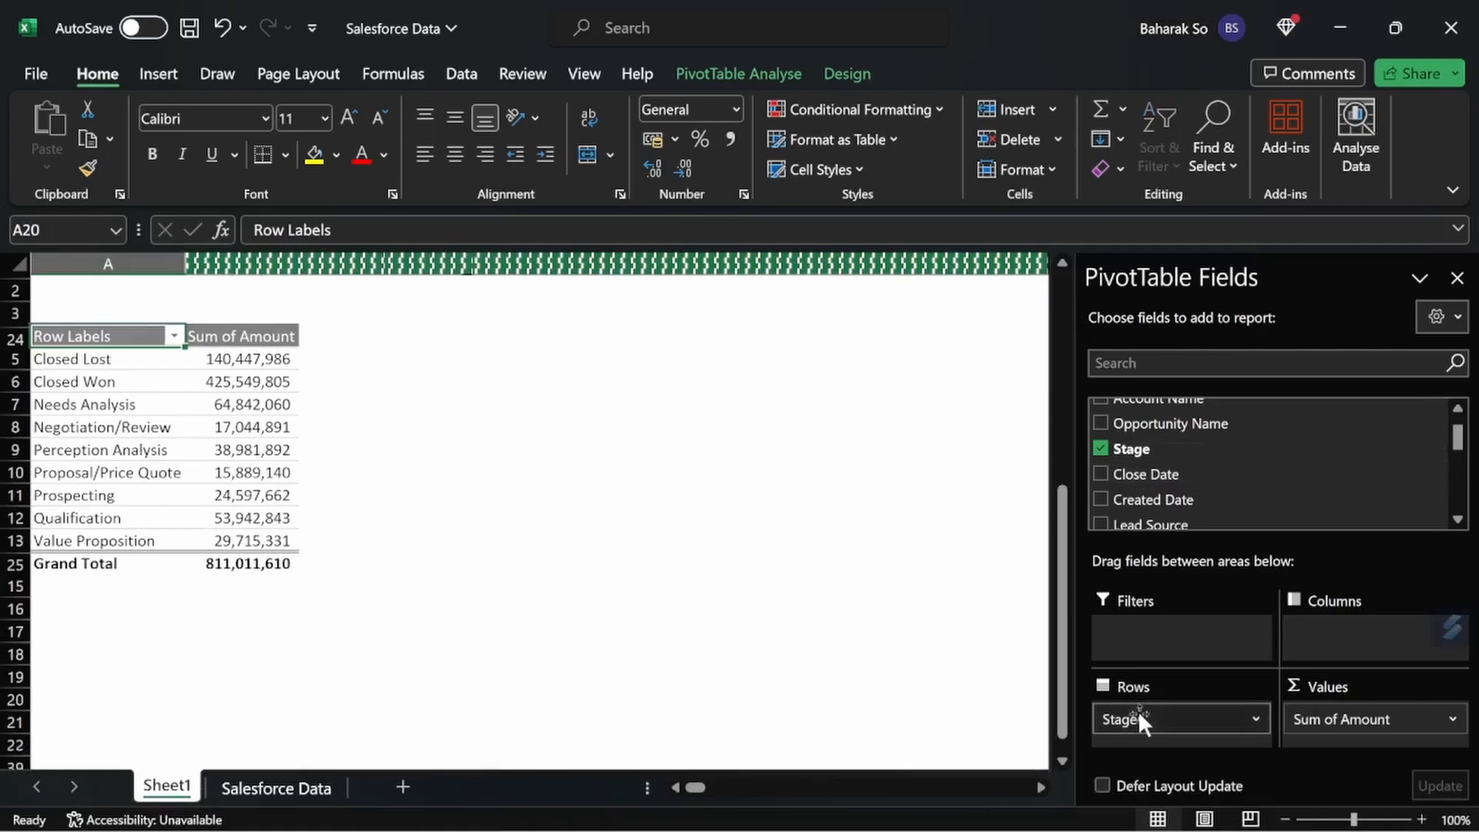
Replace Stage with Lead Source as the row field of the copied PivotTable.
drag(1137, 709, 1185, 737)
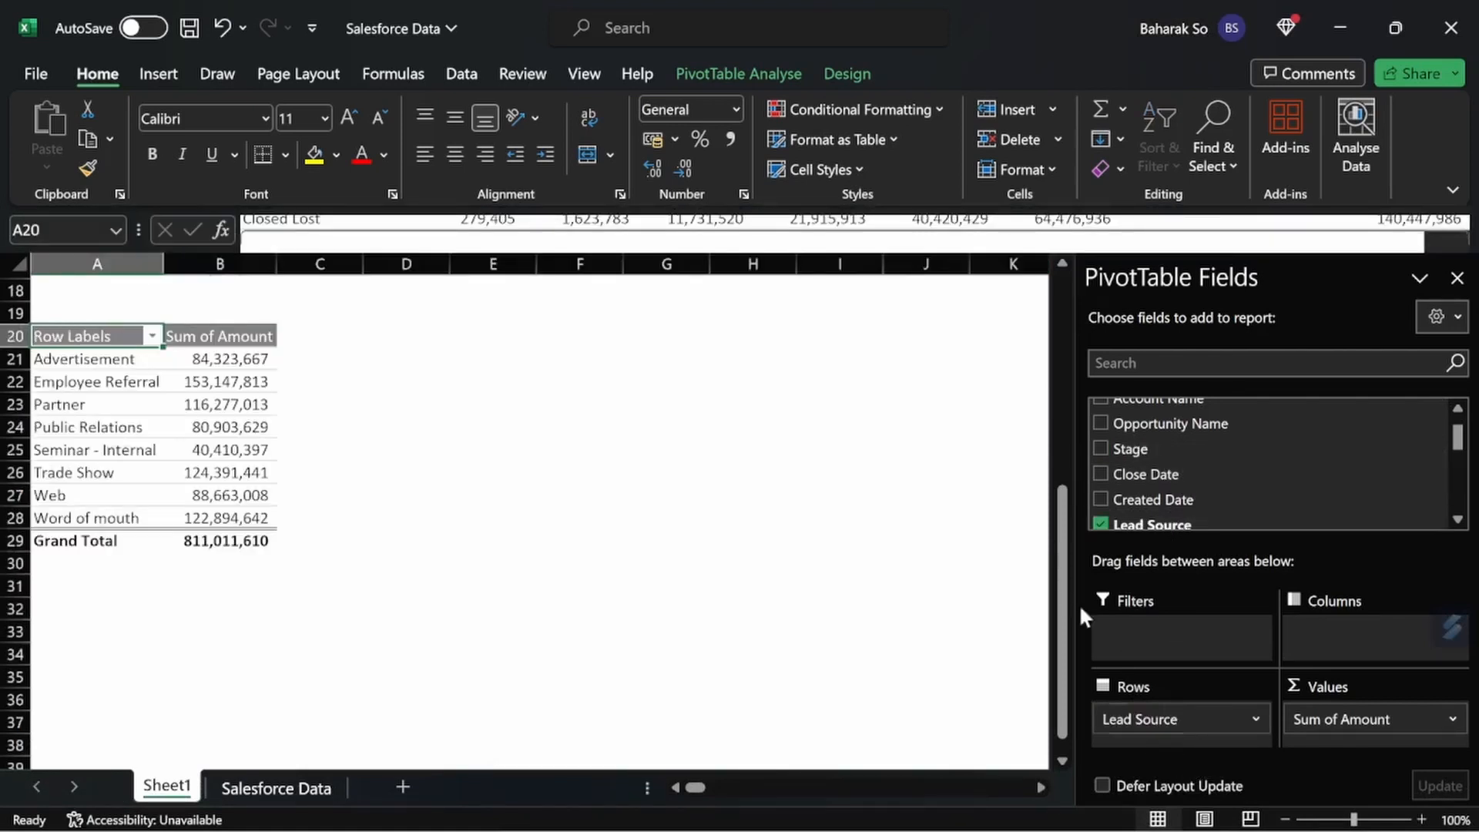
scroll(846, 543, up, 4)
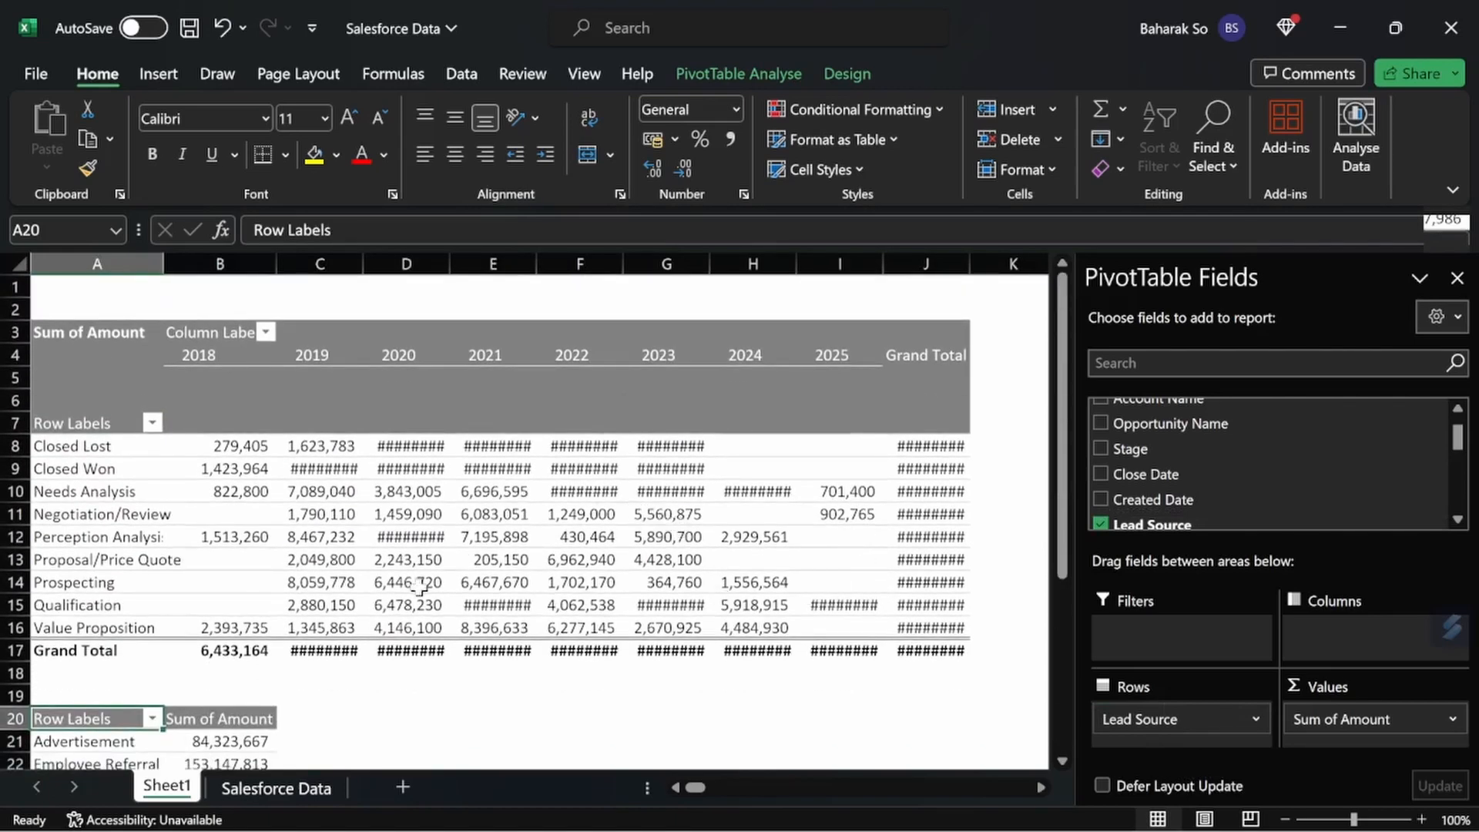
scroll(314, 720, down, 2)
scroll(315, 720, up, 2)
Enter the title "Amount by Stage" in cell A2 above the first PivotTable.
click(71, 305)
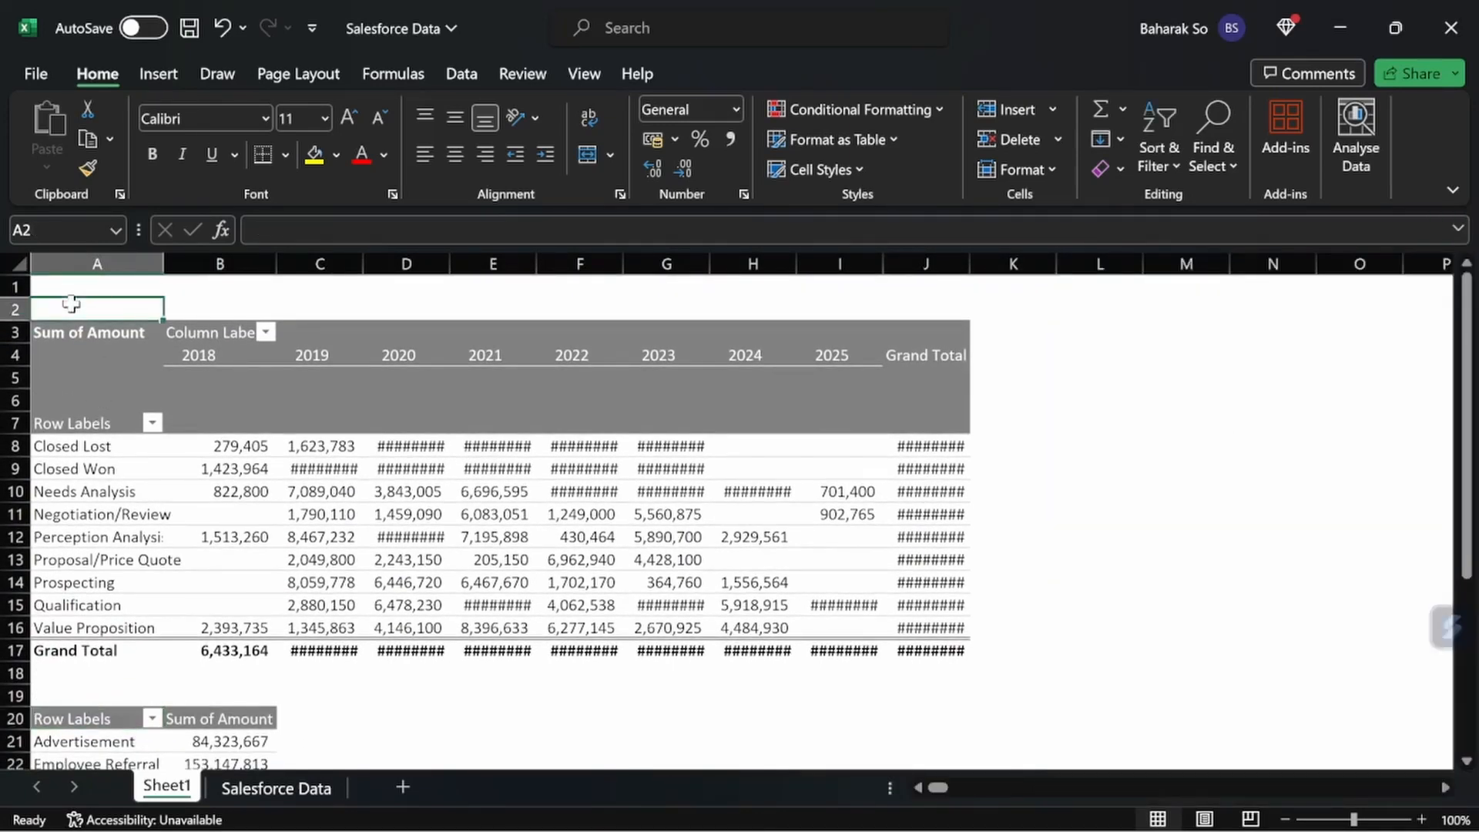
text(Amo)
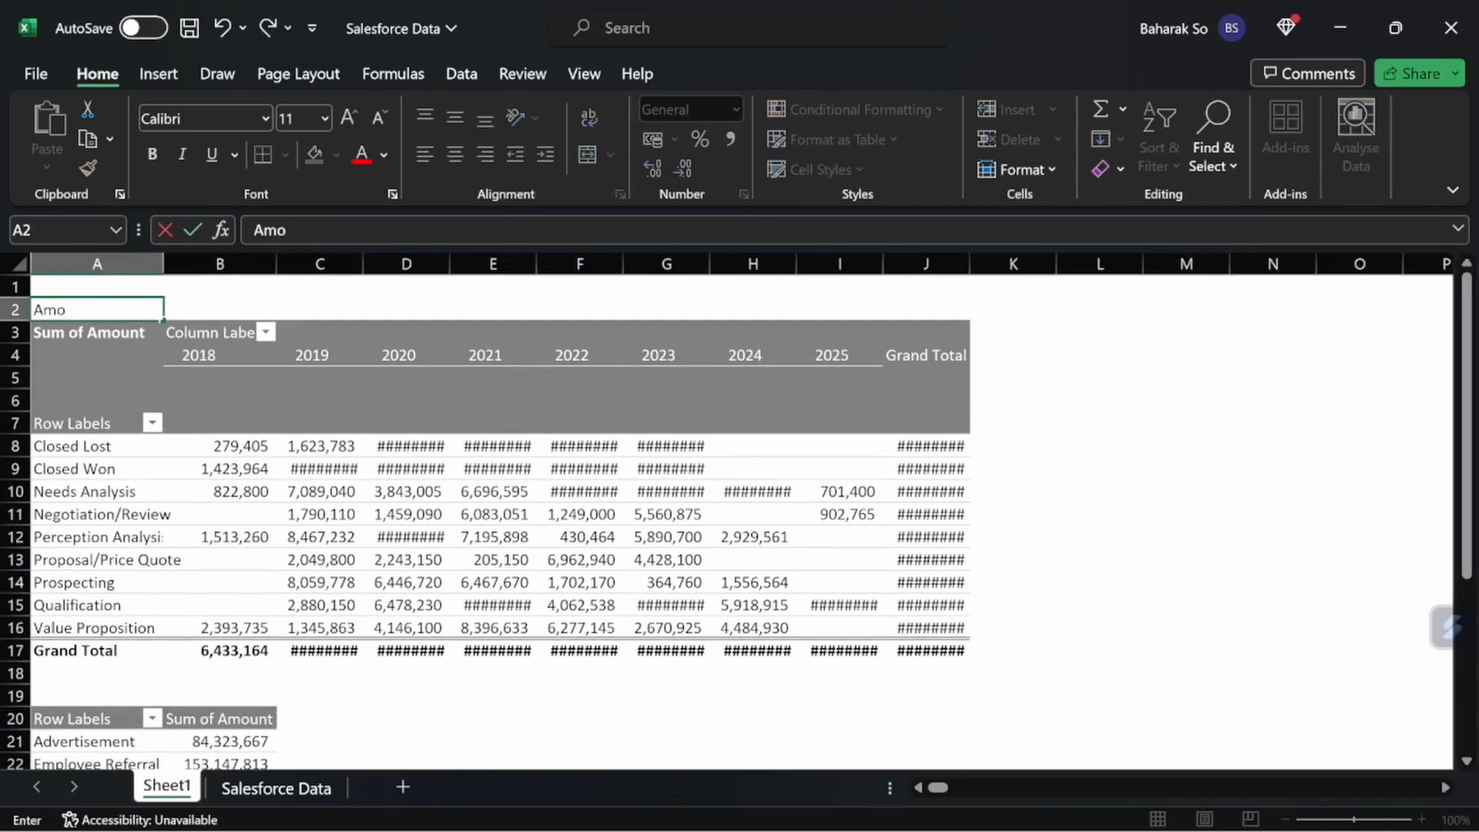
text(unt by Stage)
key(Return)
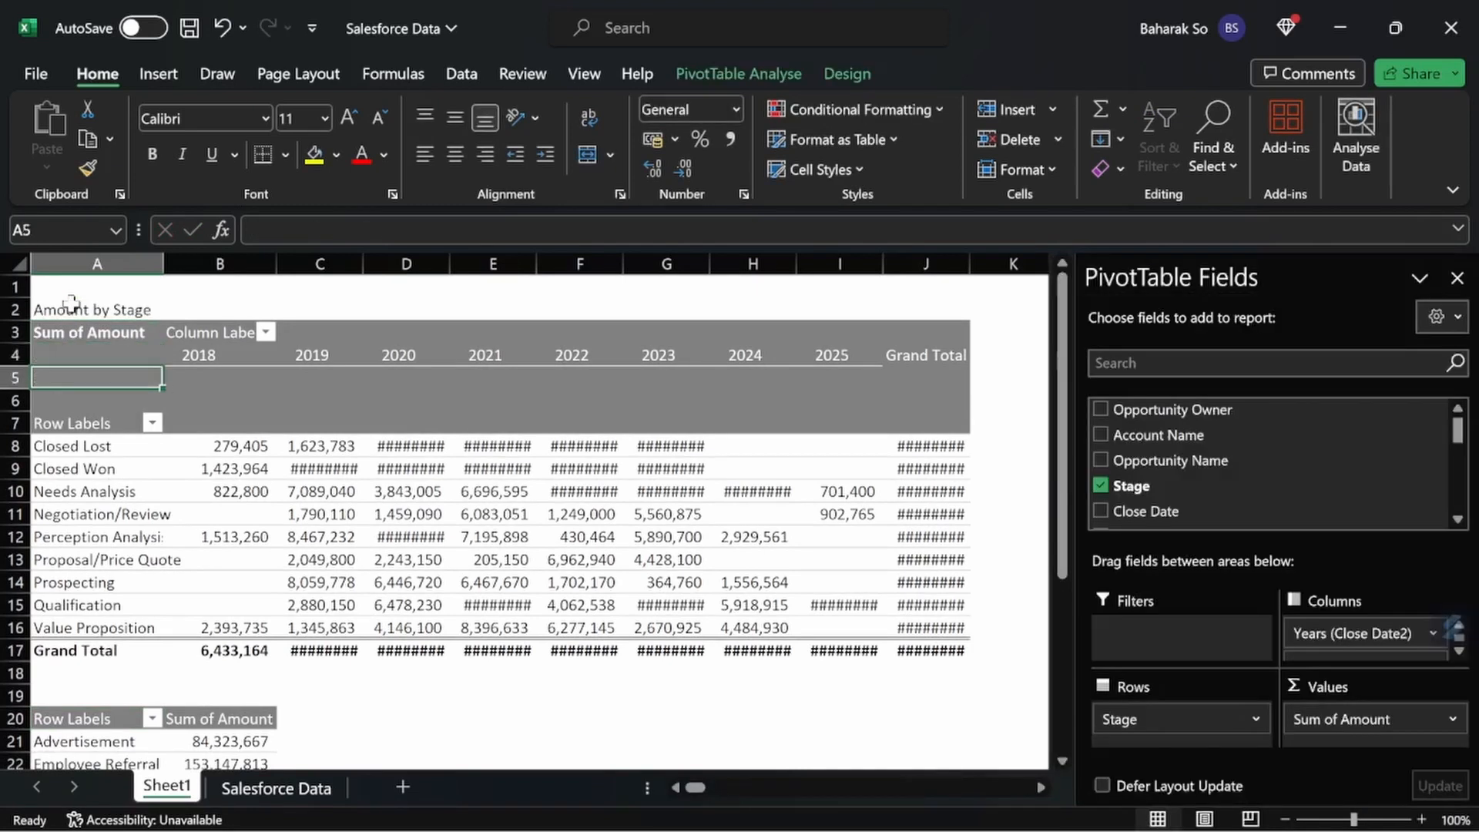
Enter the title "Amount by Lead Source" in cell A19 above the second PivotTable, correcting any misspelling.
key(Down)
key(Down)
key(Down)
key(Down)
key(Down)
key(Down)
key(Down)
key(Down)
key(Down)
key(Down)
key(Down)
key(Down)
key(Down)
key(Down)
key(Down)
key(Down)
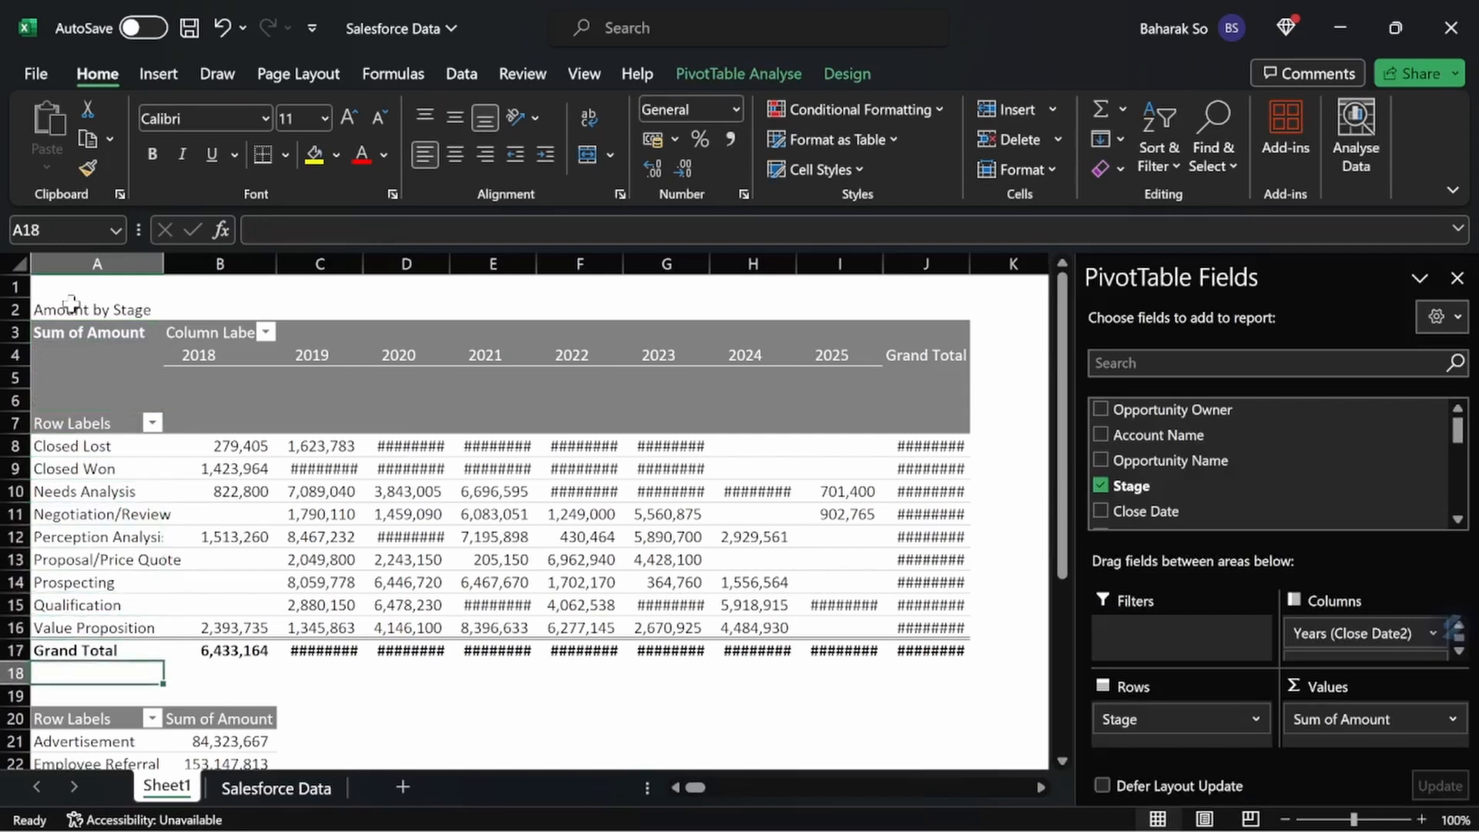
text(Amount by)
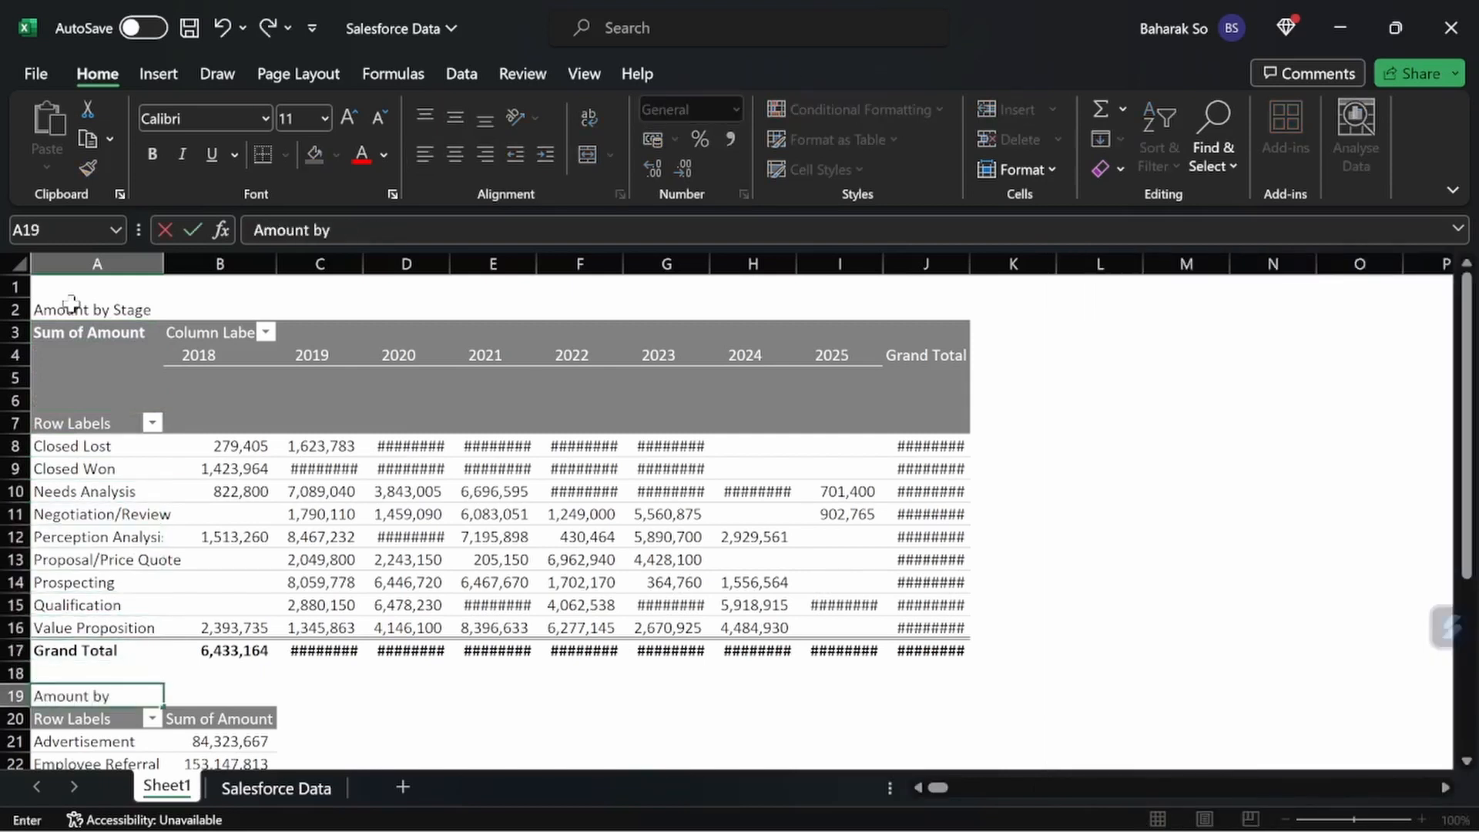
text( Lead Surce)
key(Return)
key(Up)
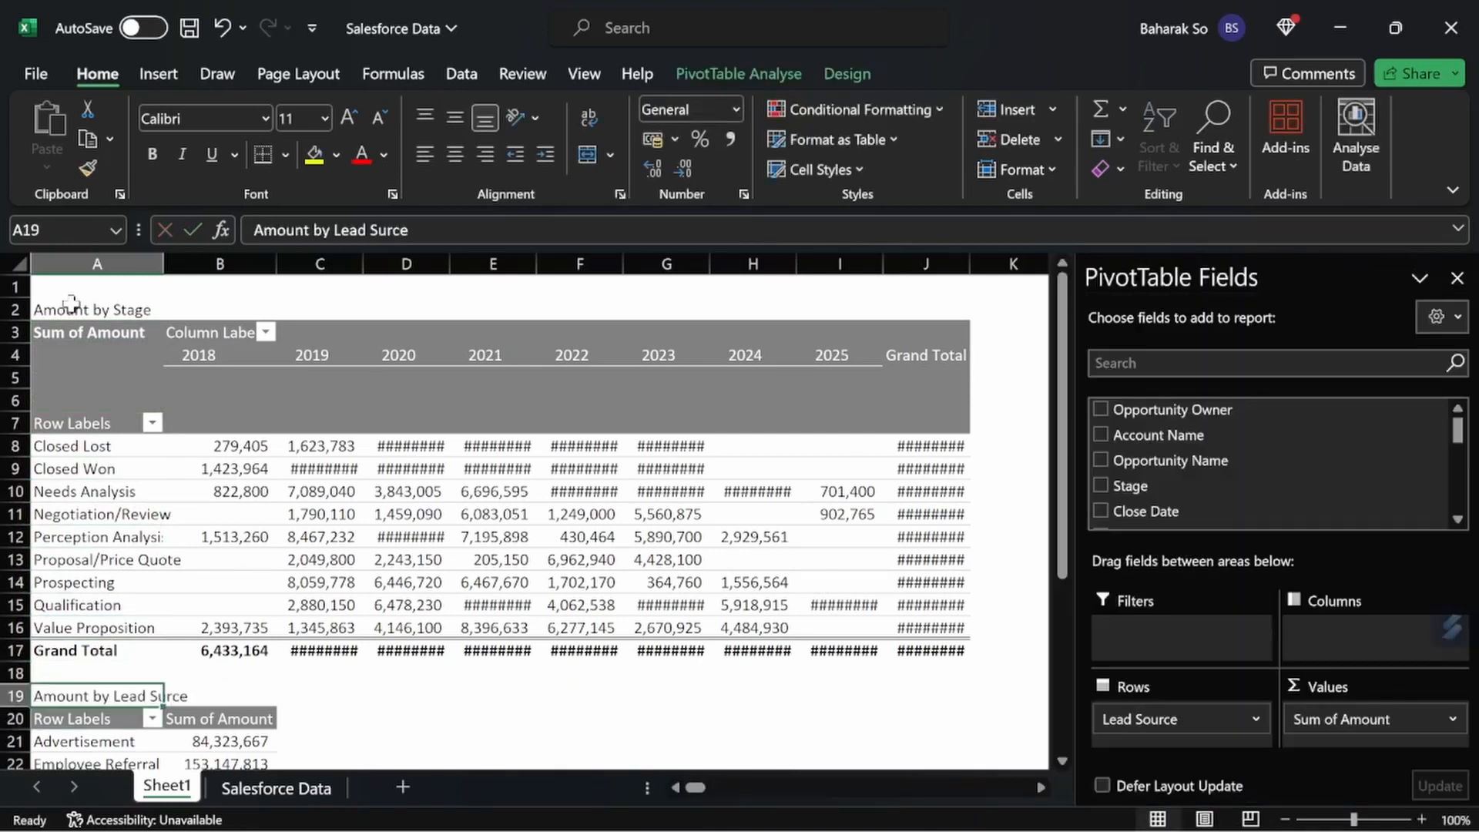
click(376, 229)
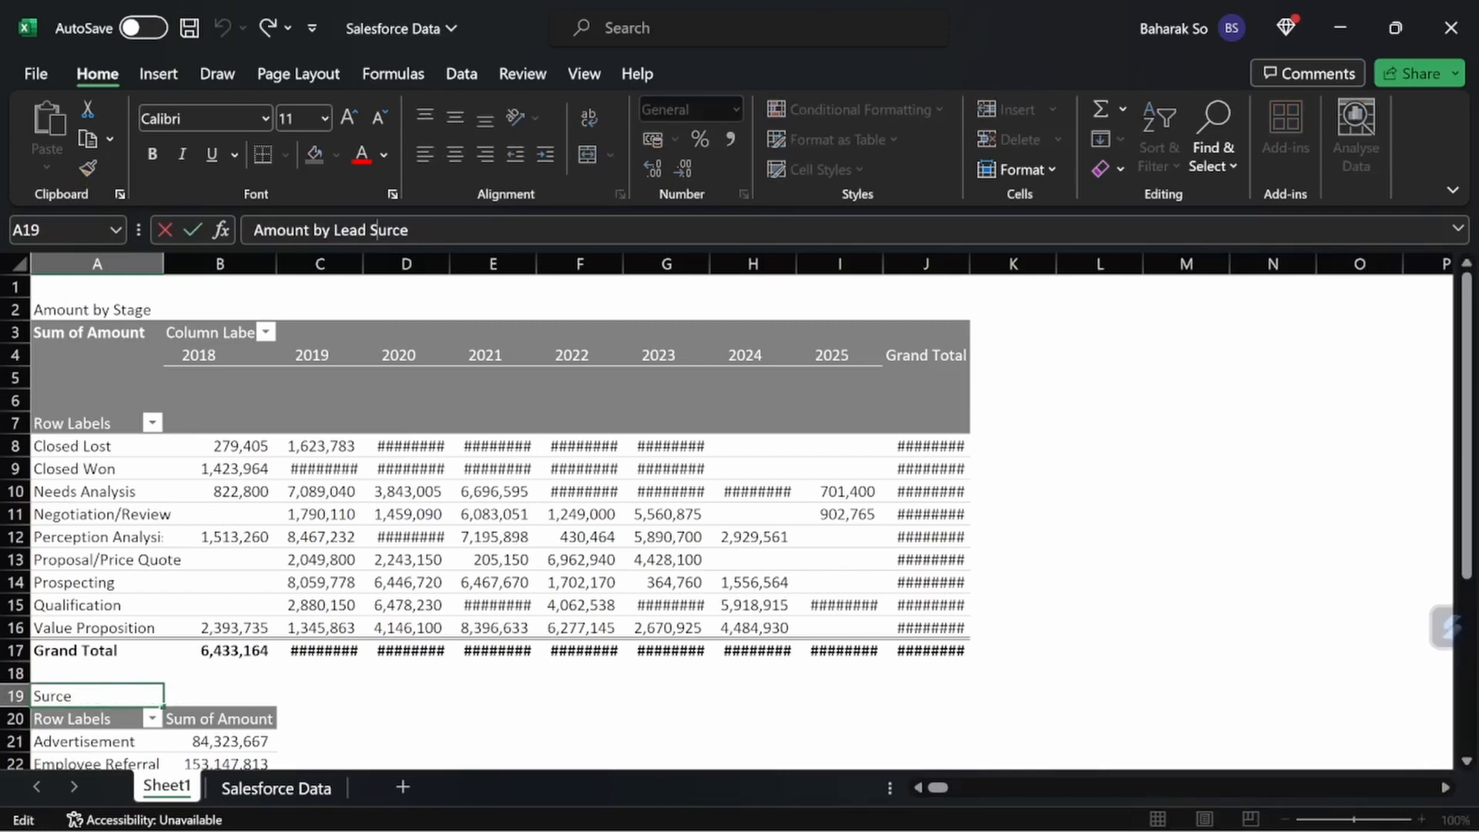
text(o)
key(Return)
Format the PivotTable titles in A19 and A2 as bold red text.
key(Up)
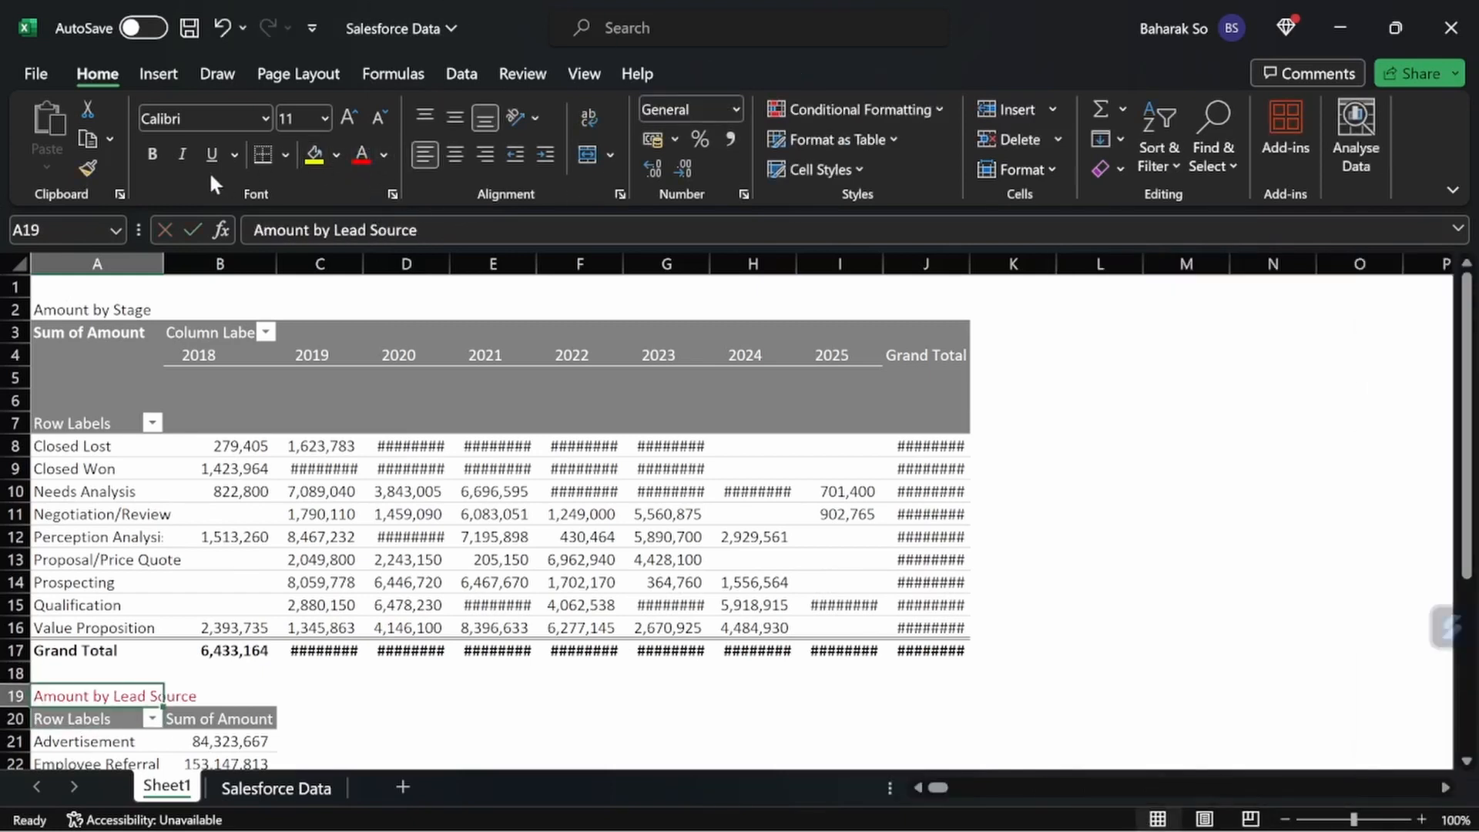
click(153, 156)
click(90, 312)
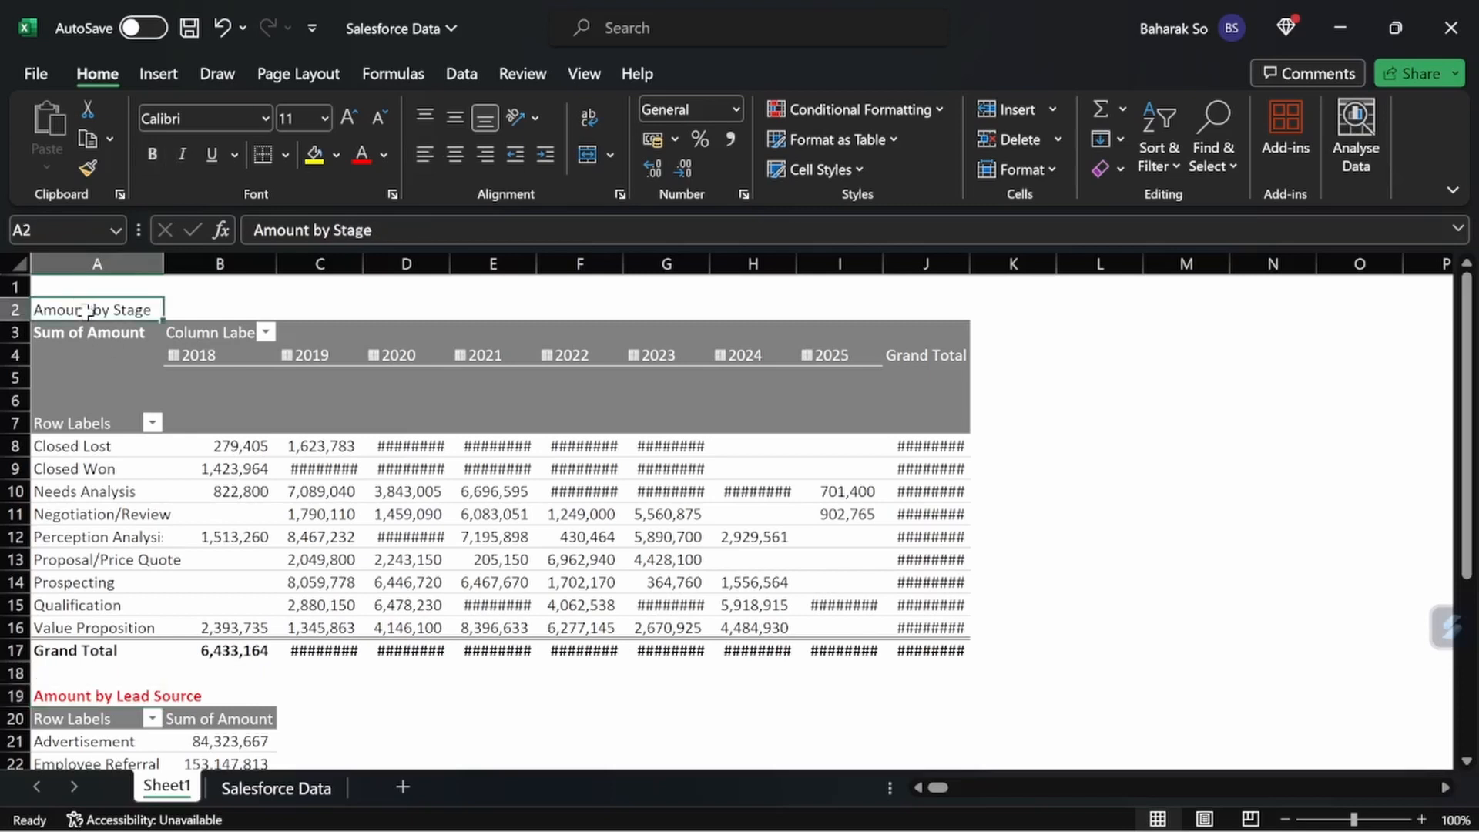
click(361, 153)
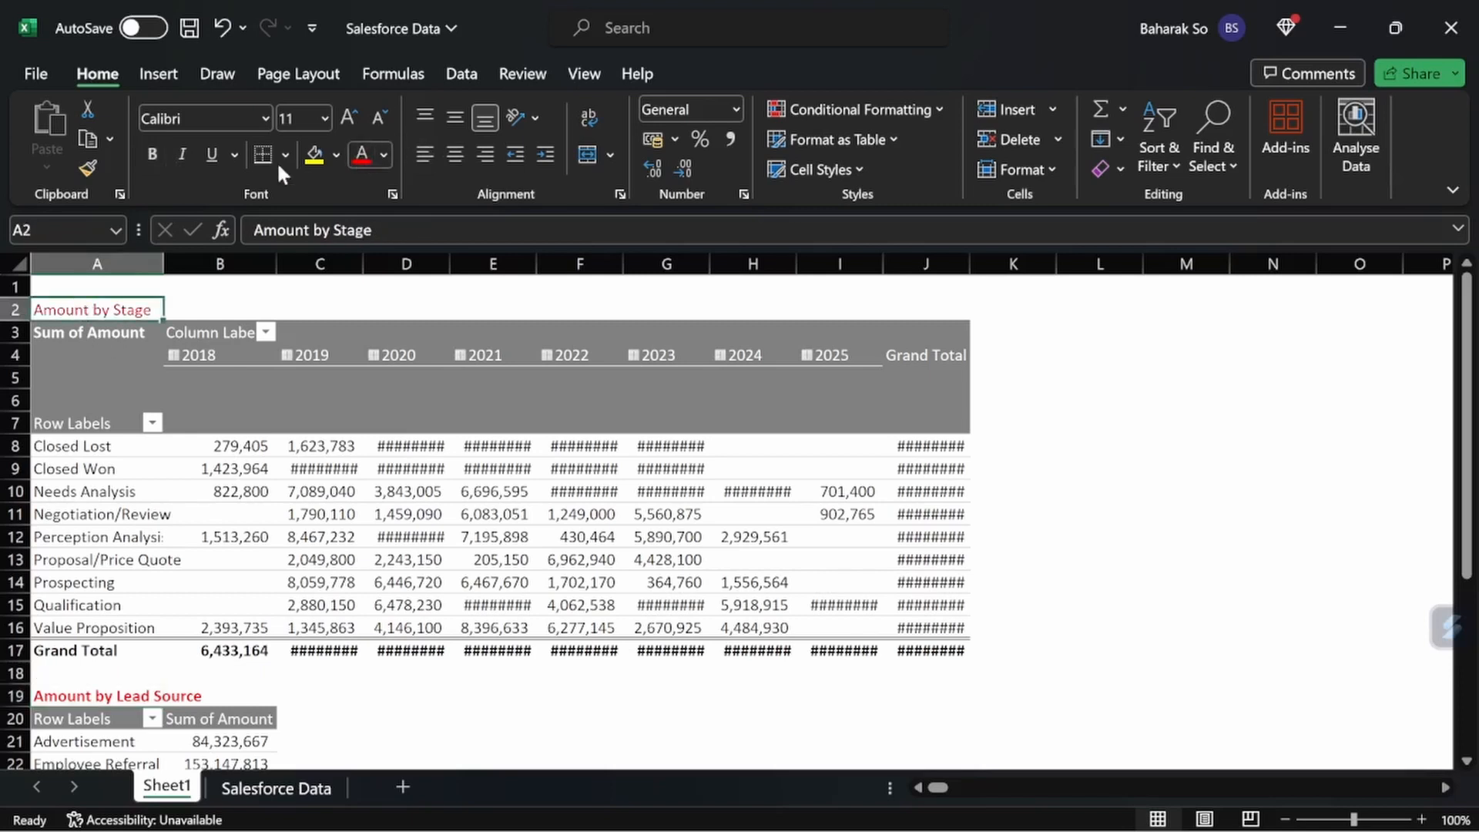
click(154, 157)
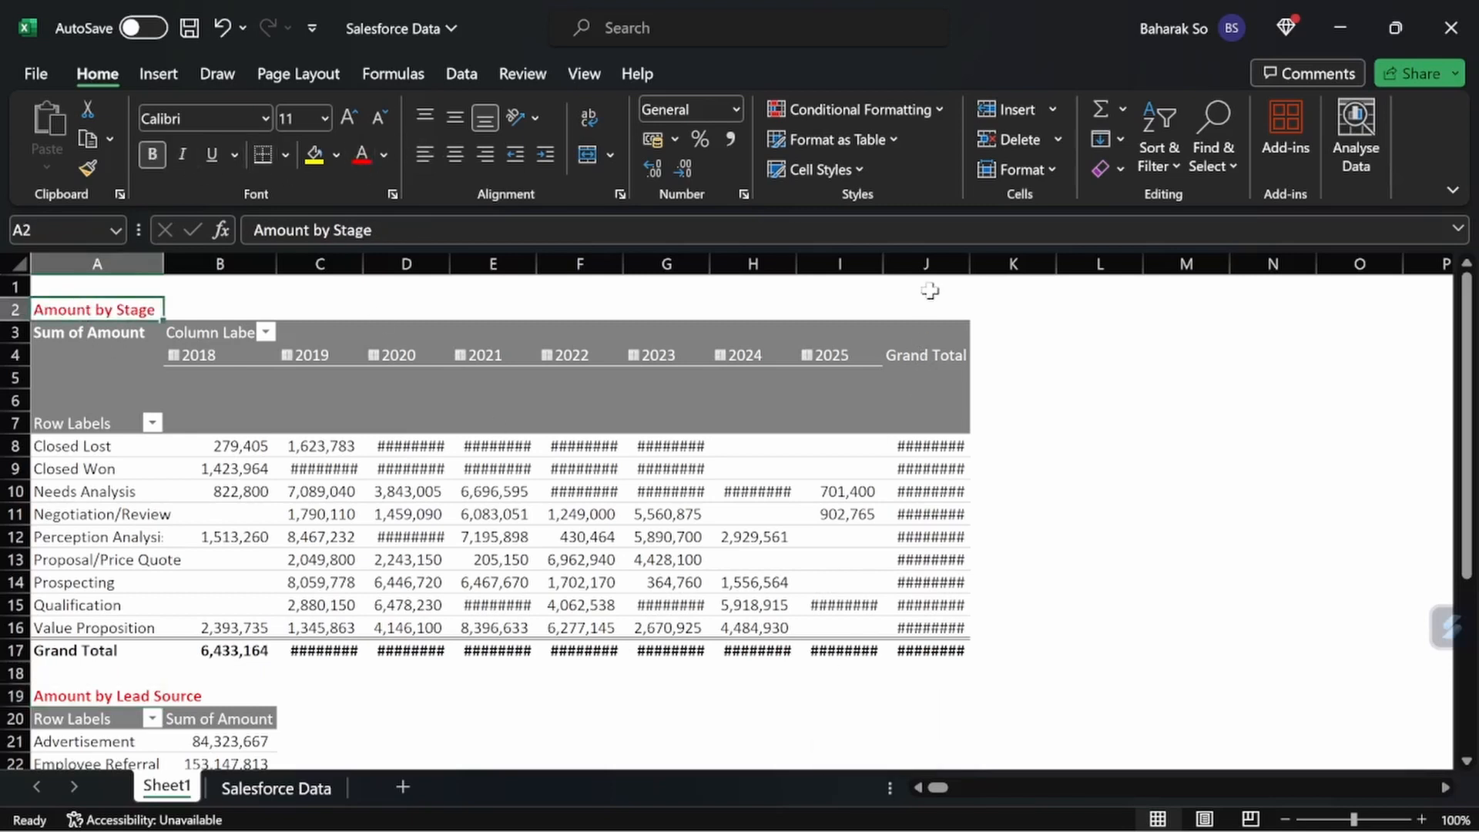
Auto-fit the widths of columns C to J and close the PivotTable field list.
drag(927, 263, 324, 266)
double_click(970, 263)
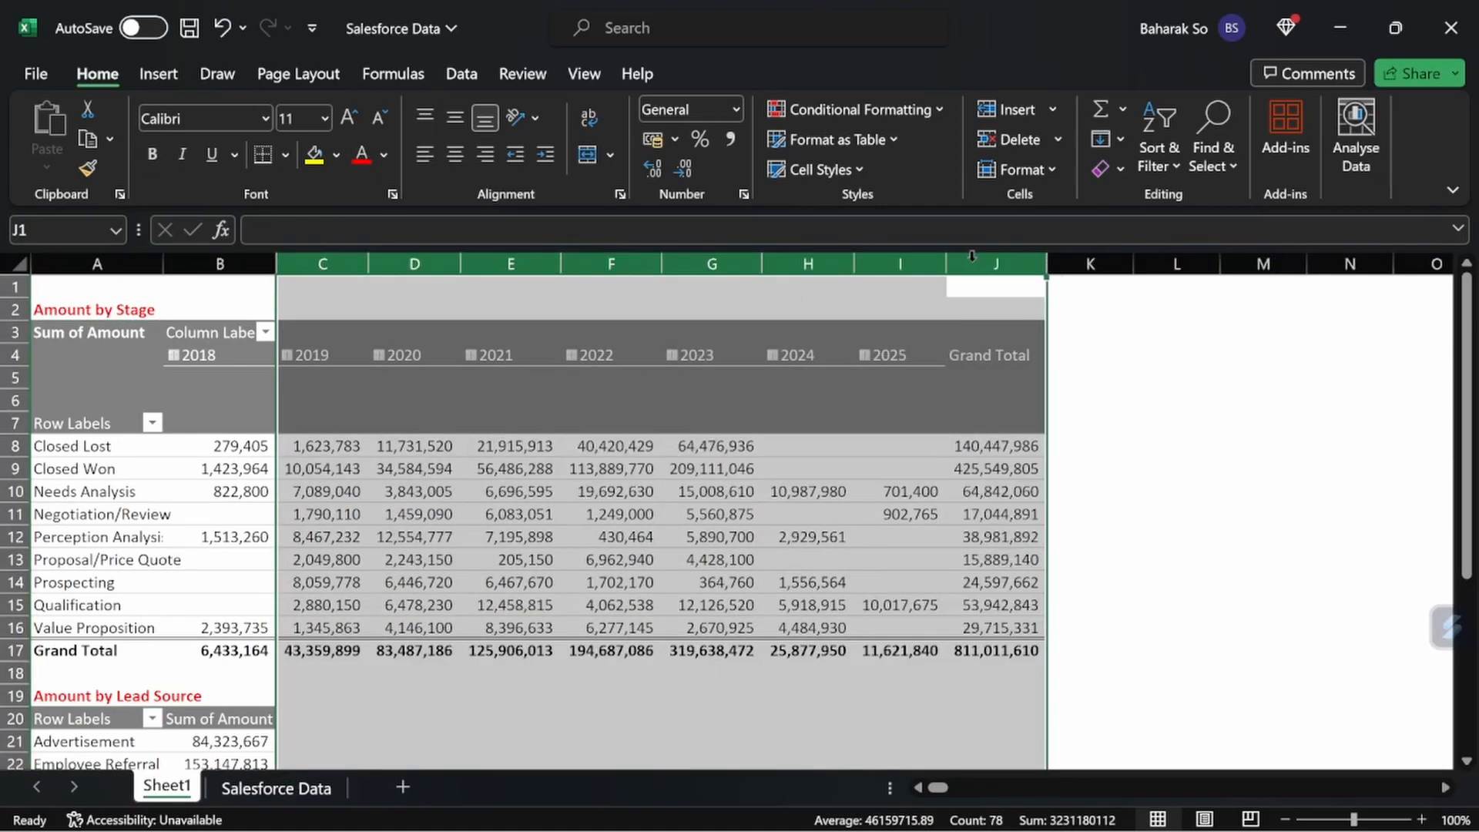
click(979, 468)
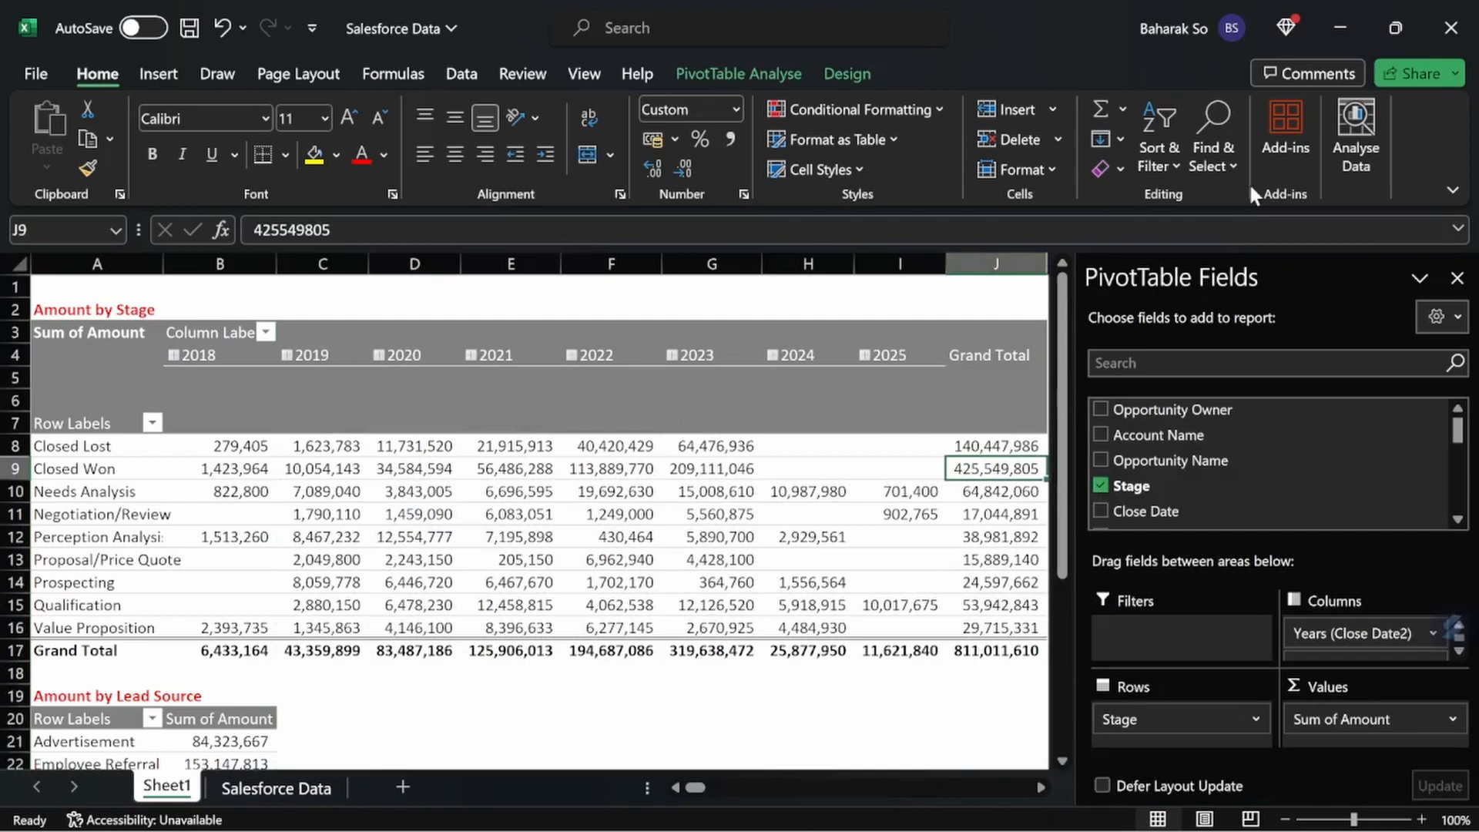
click(1451, 285)
Sort the lead sources in the second PivotTable in descending order by Sum of Amount.
scroll(264, 717, down, 5)
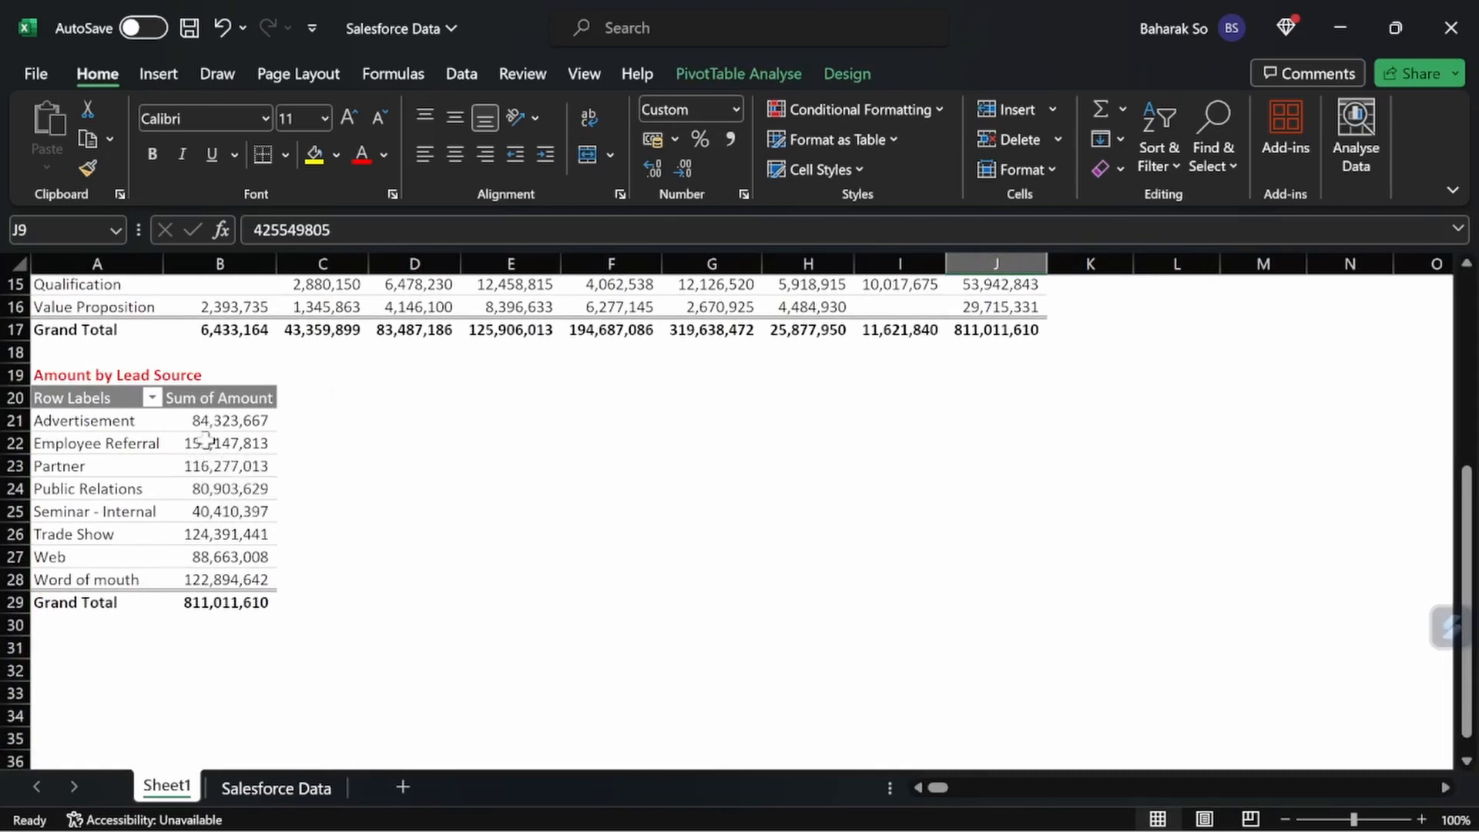
mouse_move(206, 439)
mouse_move(216, 609)
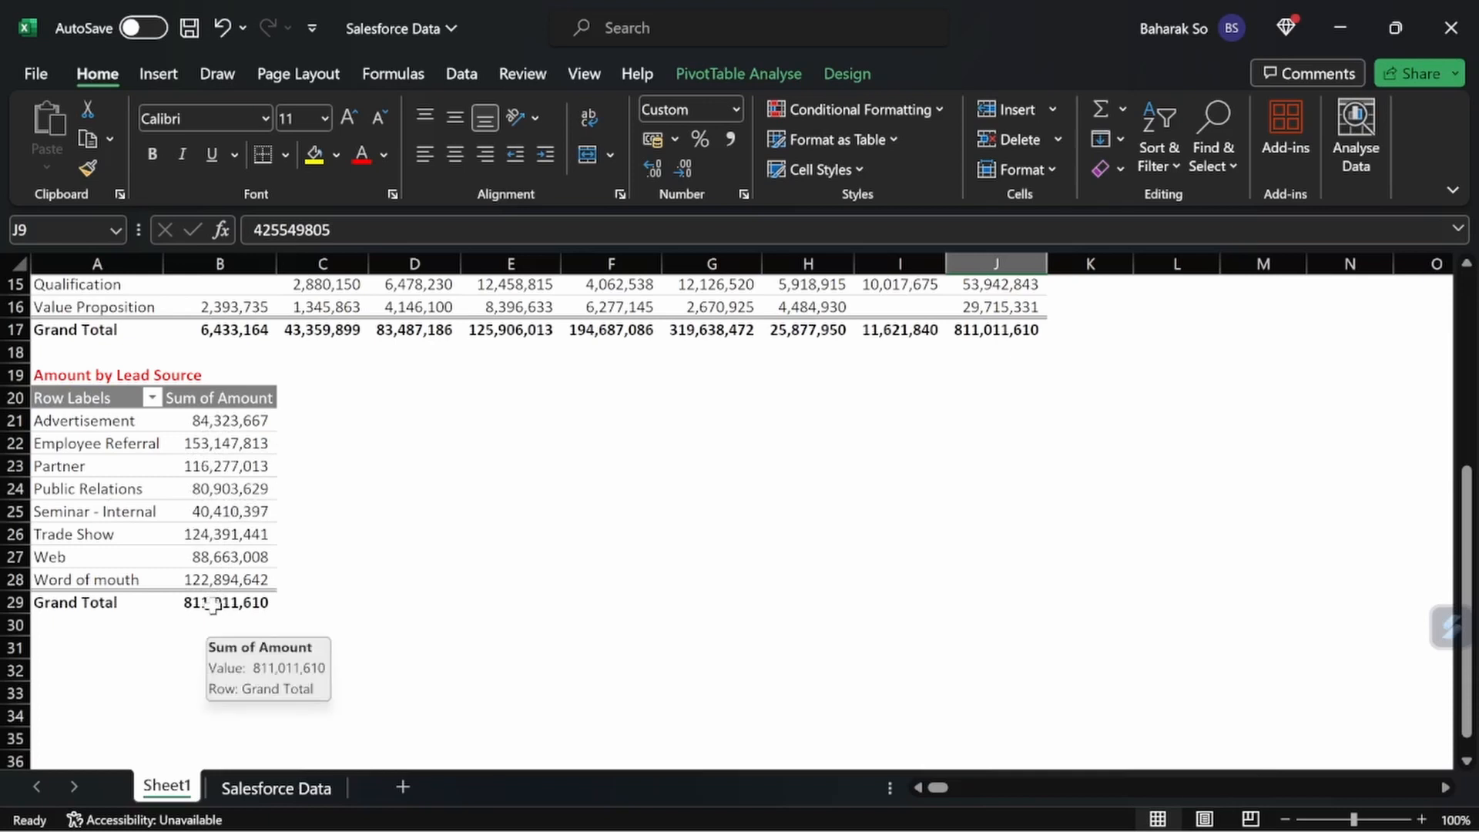
click(152, 398)
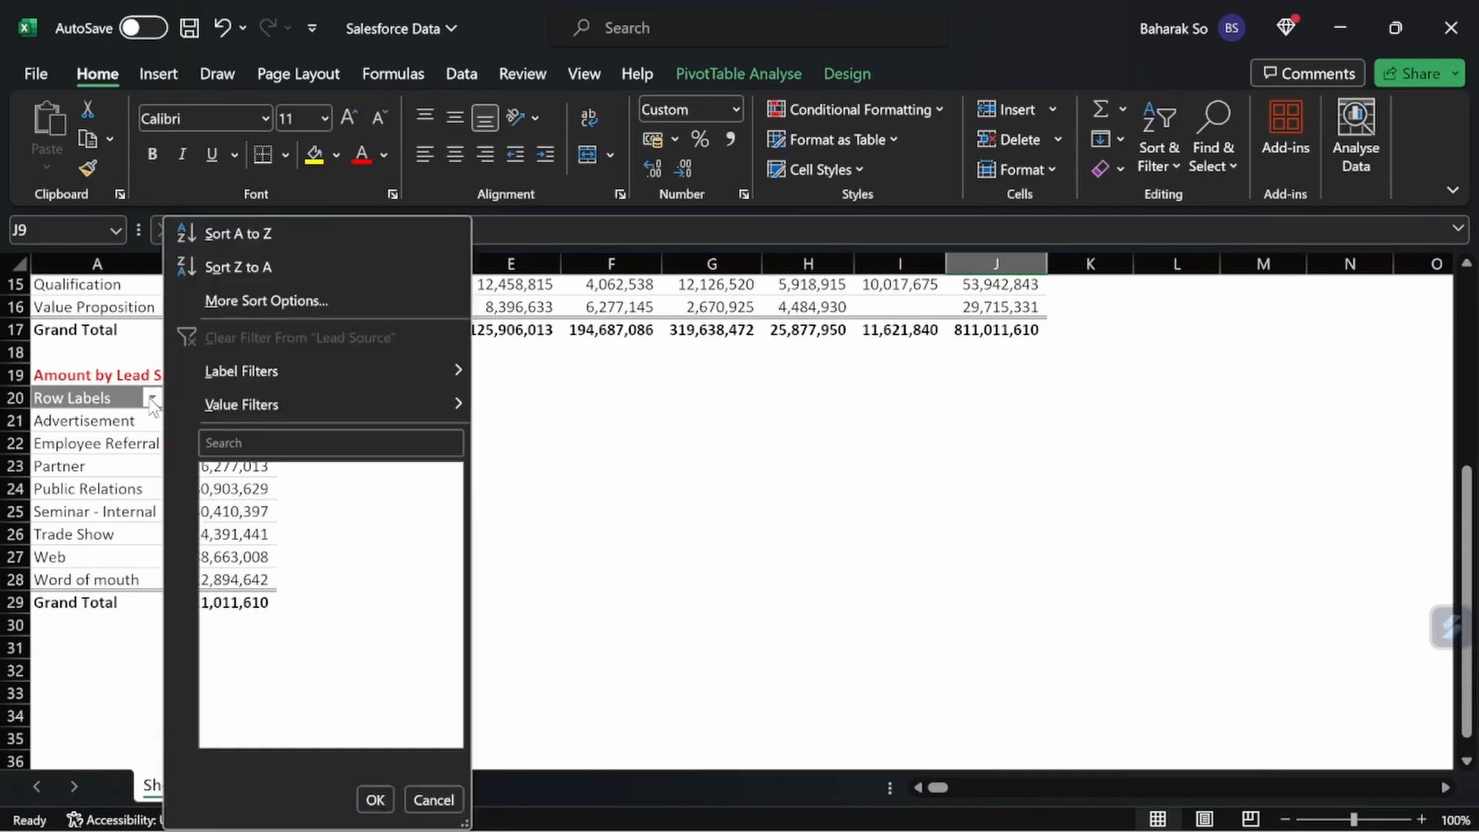
click(114, 420)
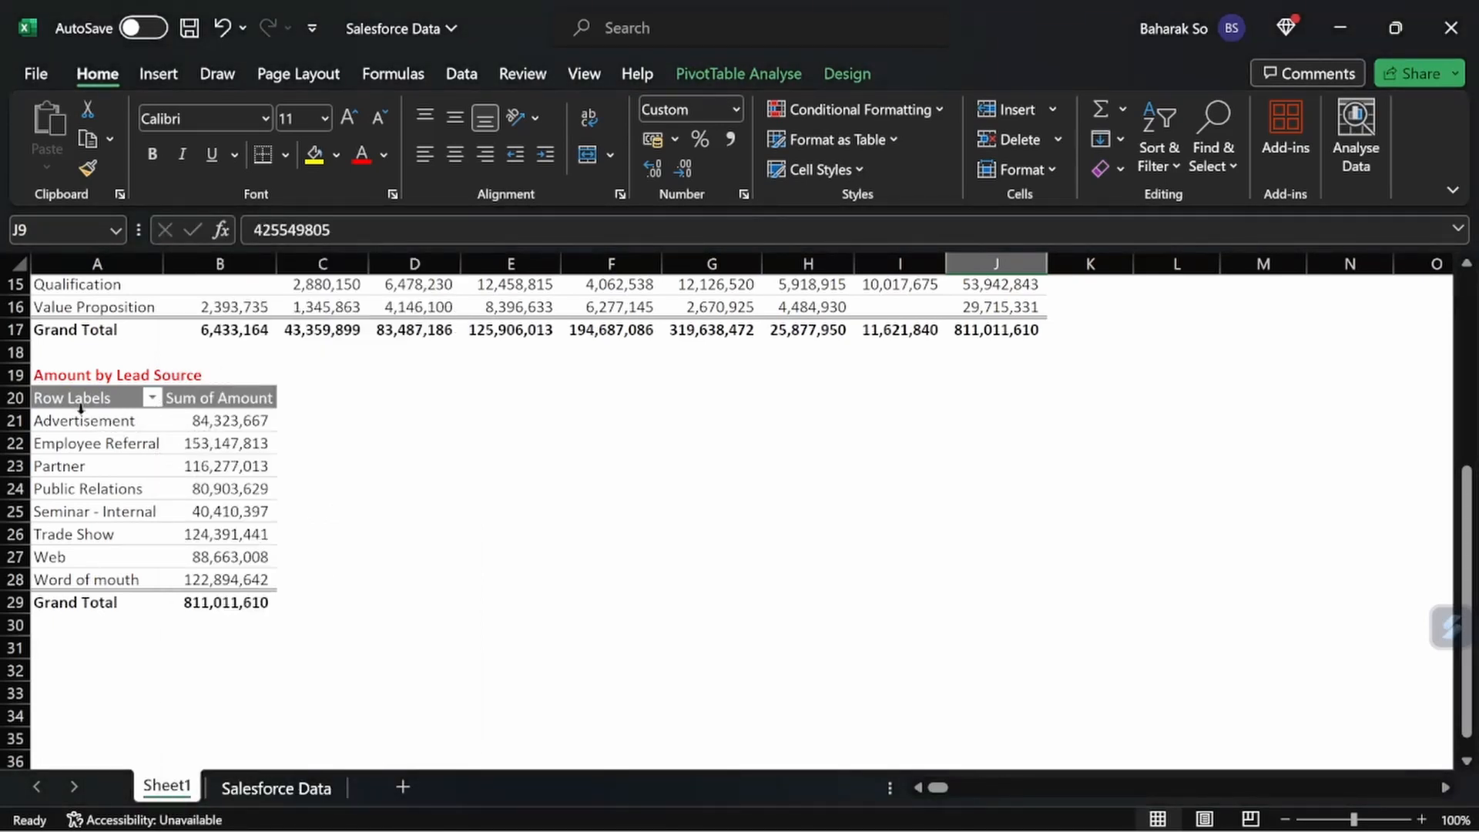
click(154, 399)
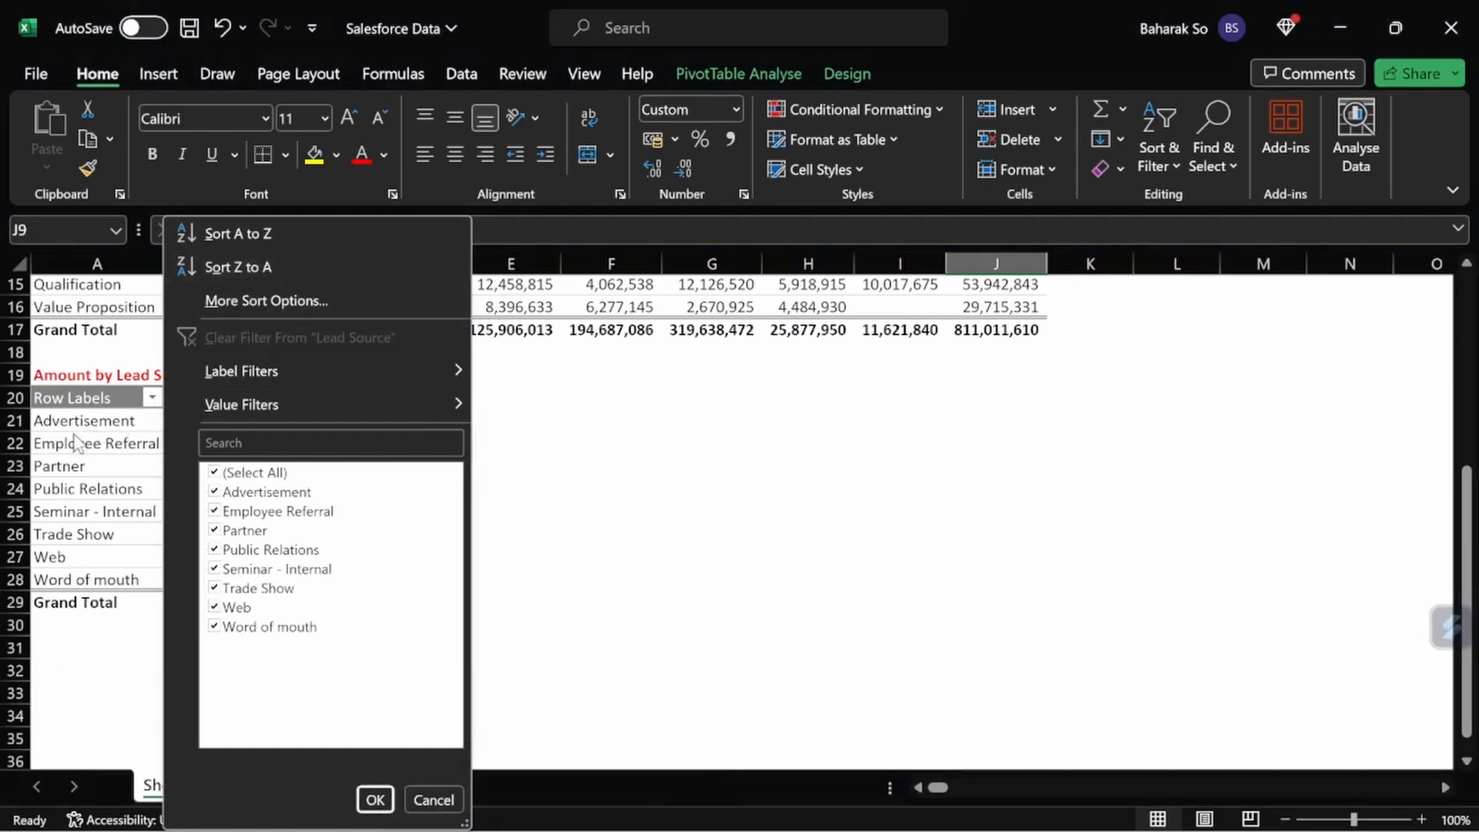
click(275, 298)
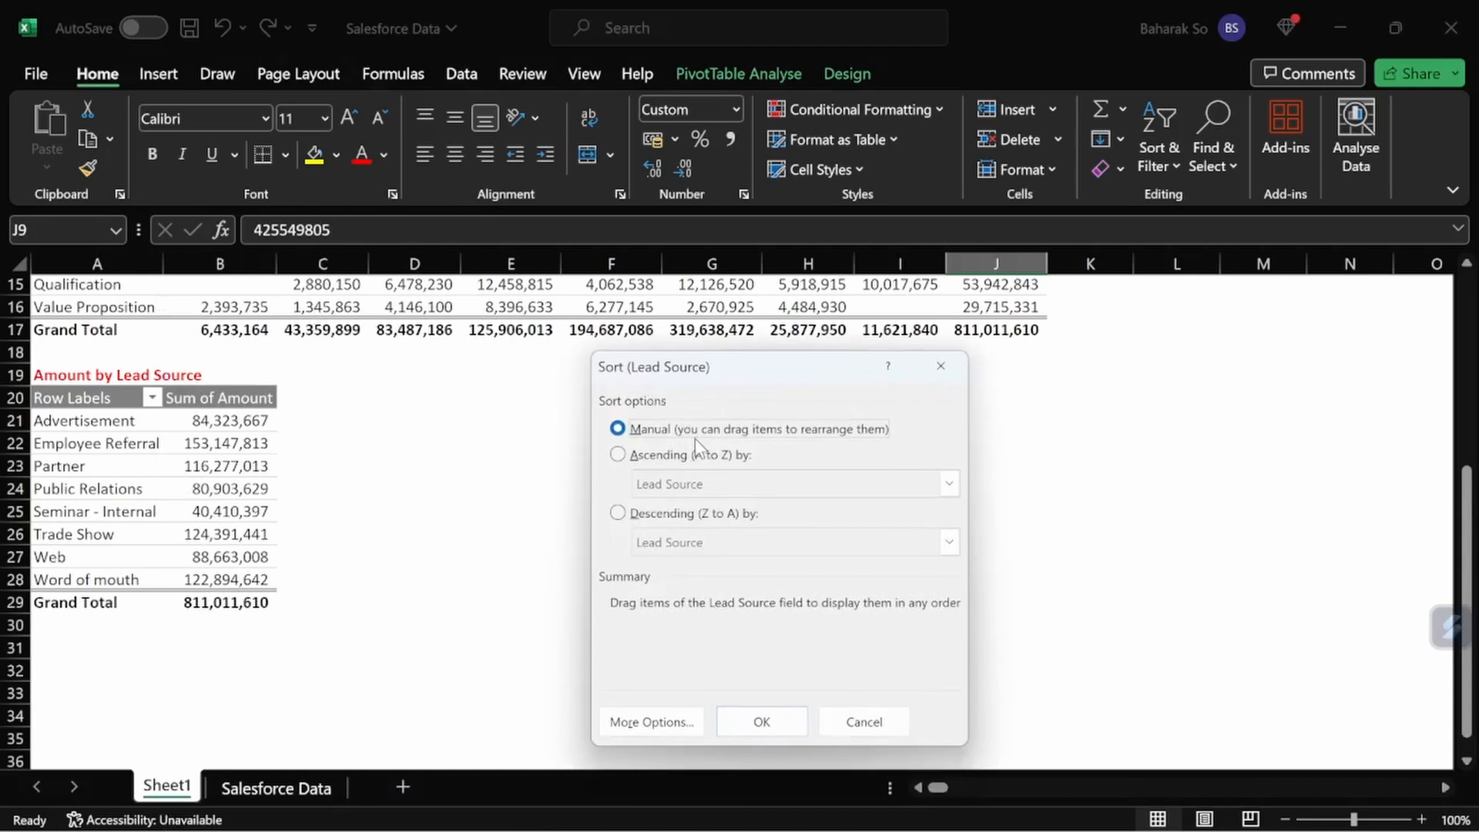
click(618, 513)
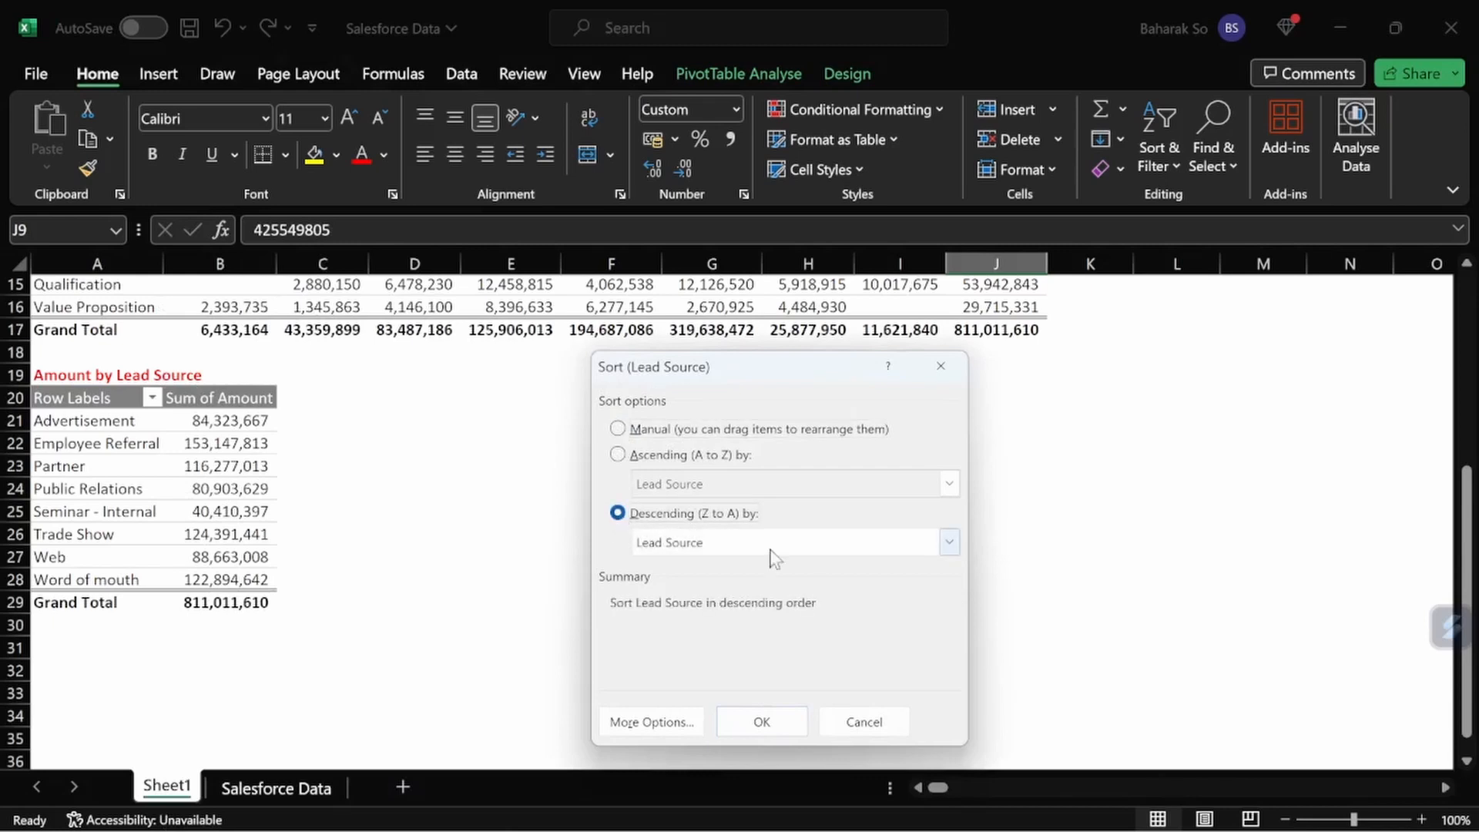
click(888, 549)
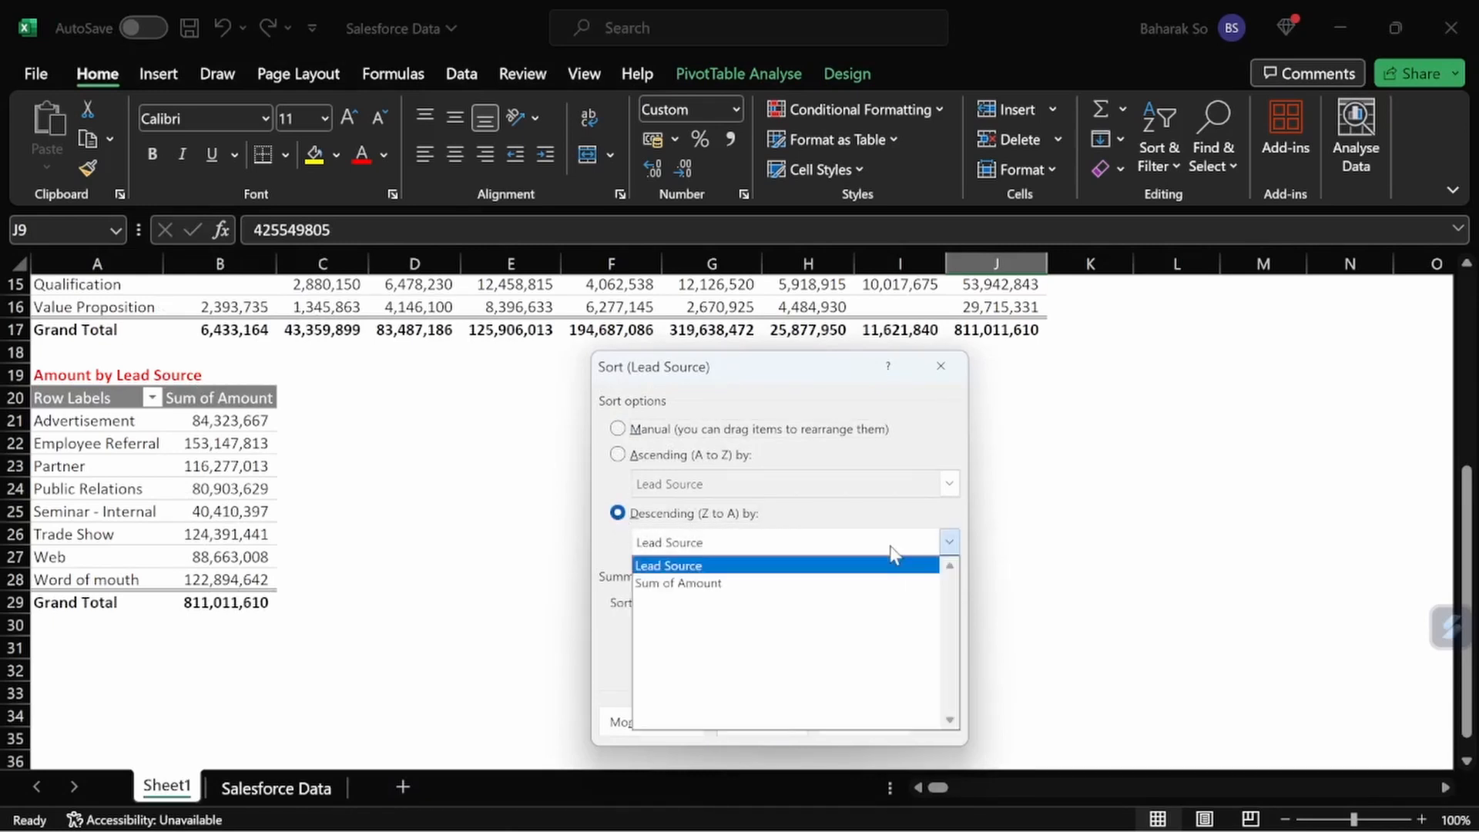
click(814, 584)
click(760, 722)
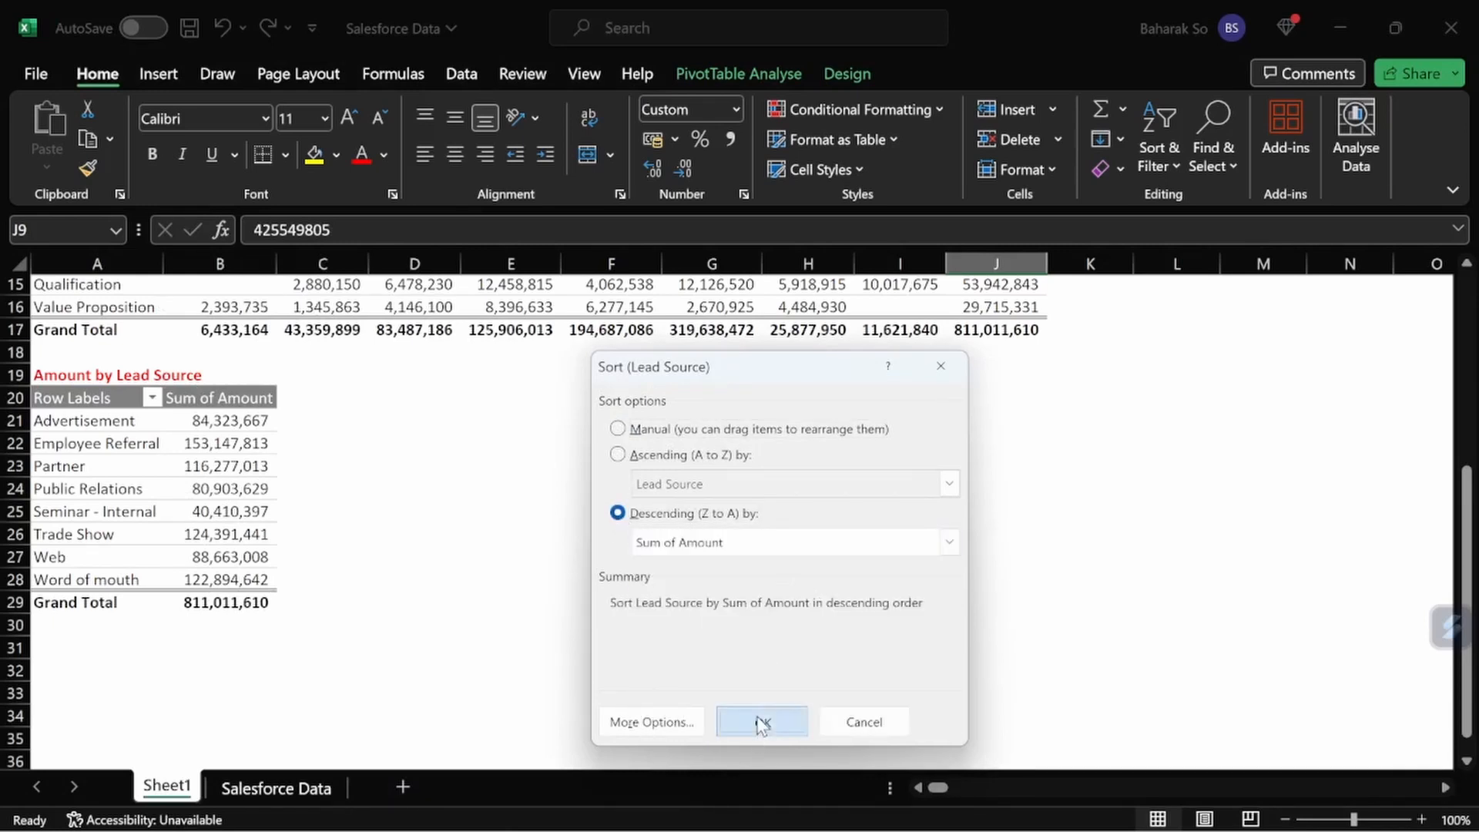
Insert a Clustered Column PivotChart based on the Amount by Lead Source PivotTable.
scroll(382, 672, down, 5)
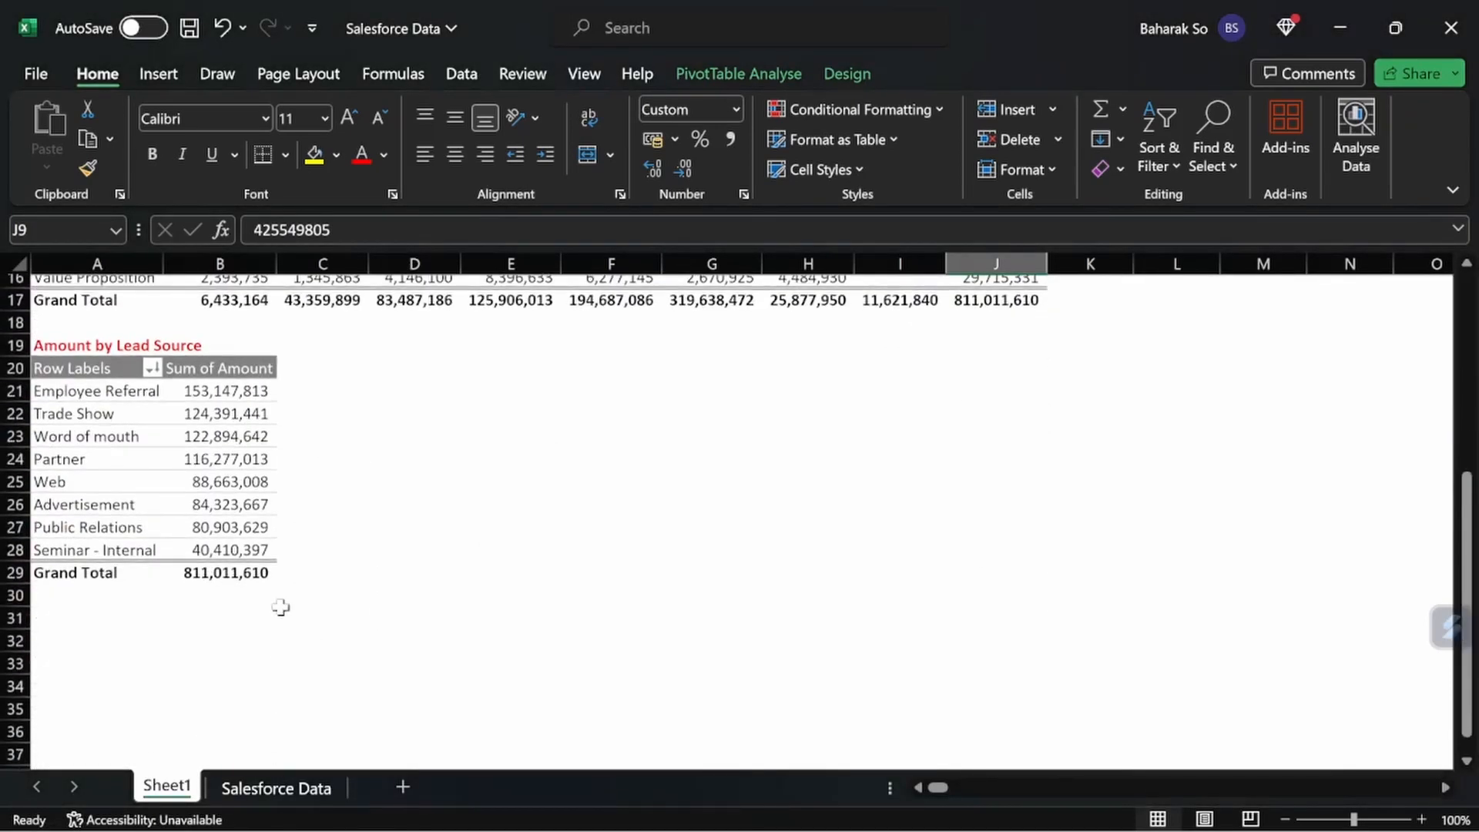
click(106, 417)
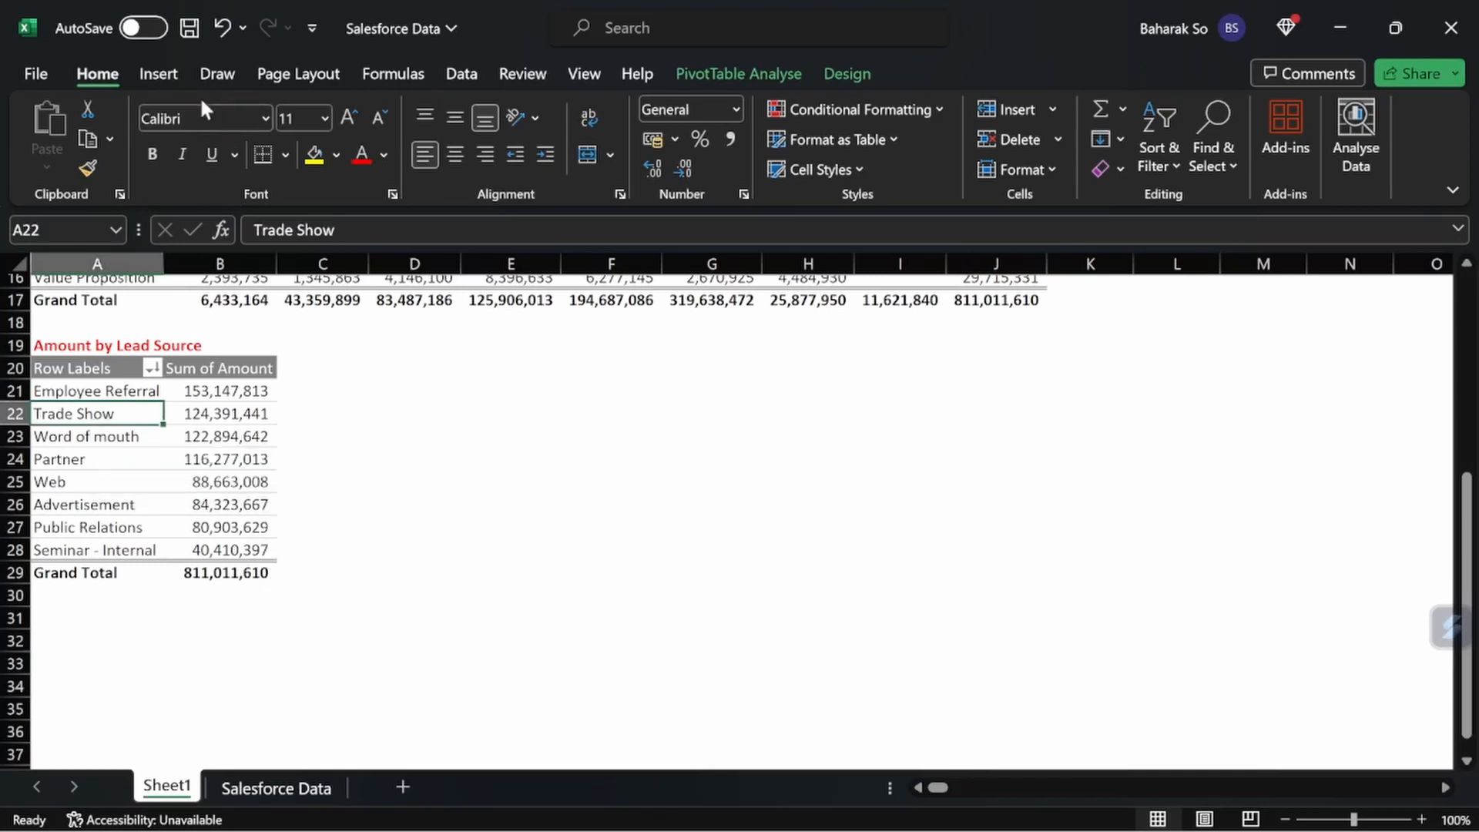
click(163, 77)
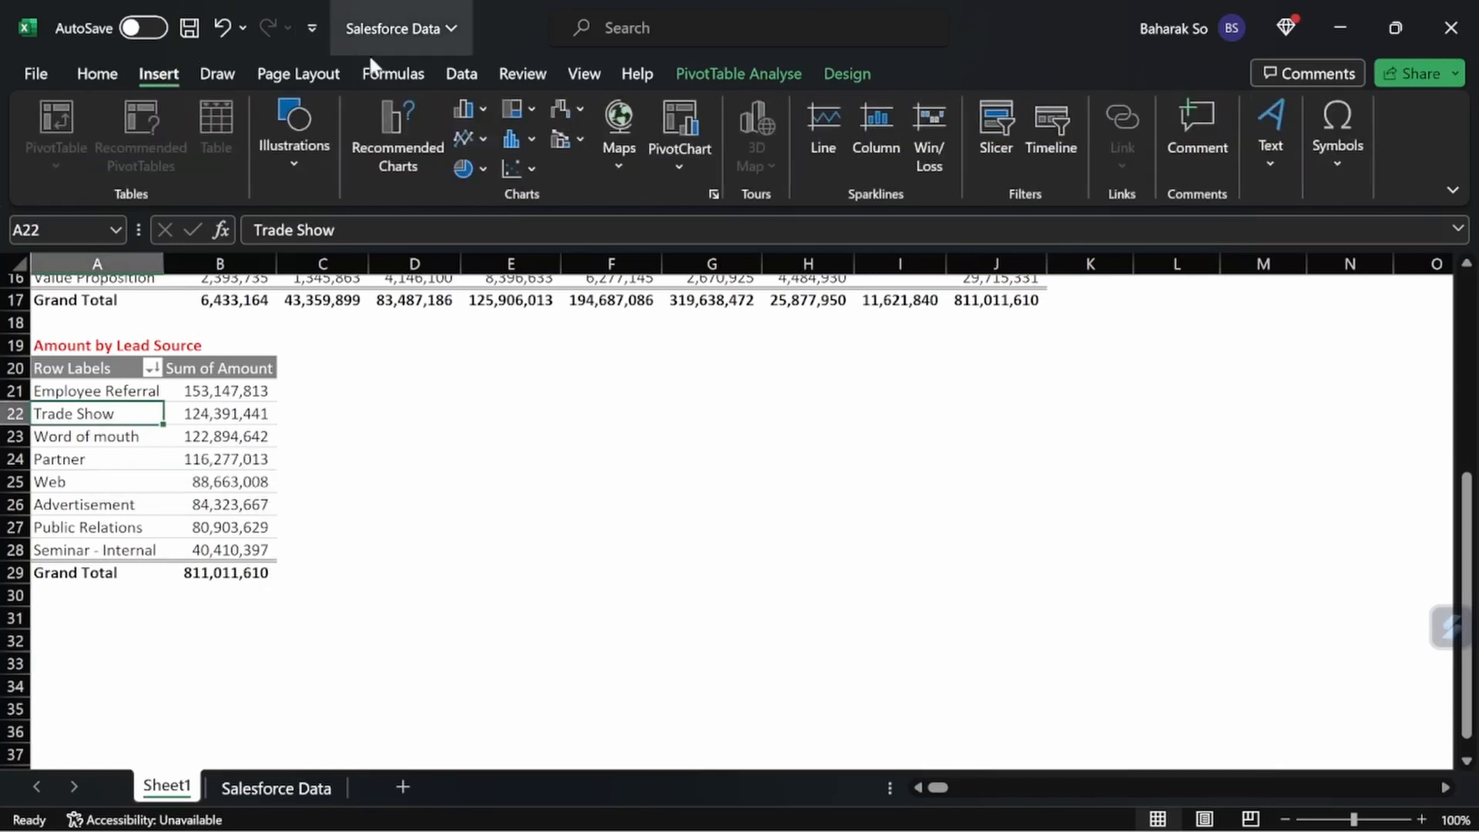
click(414, 146)
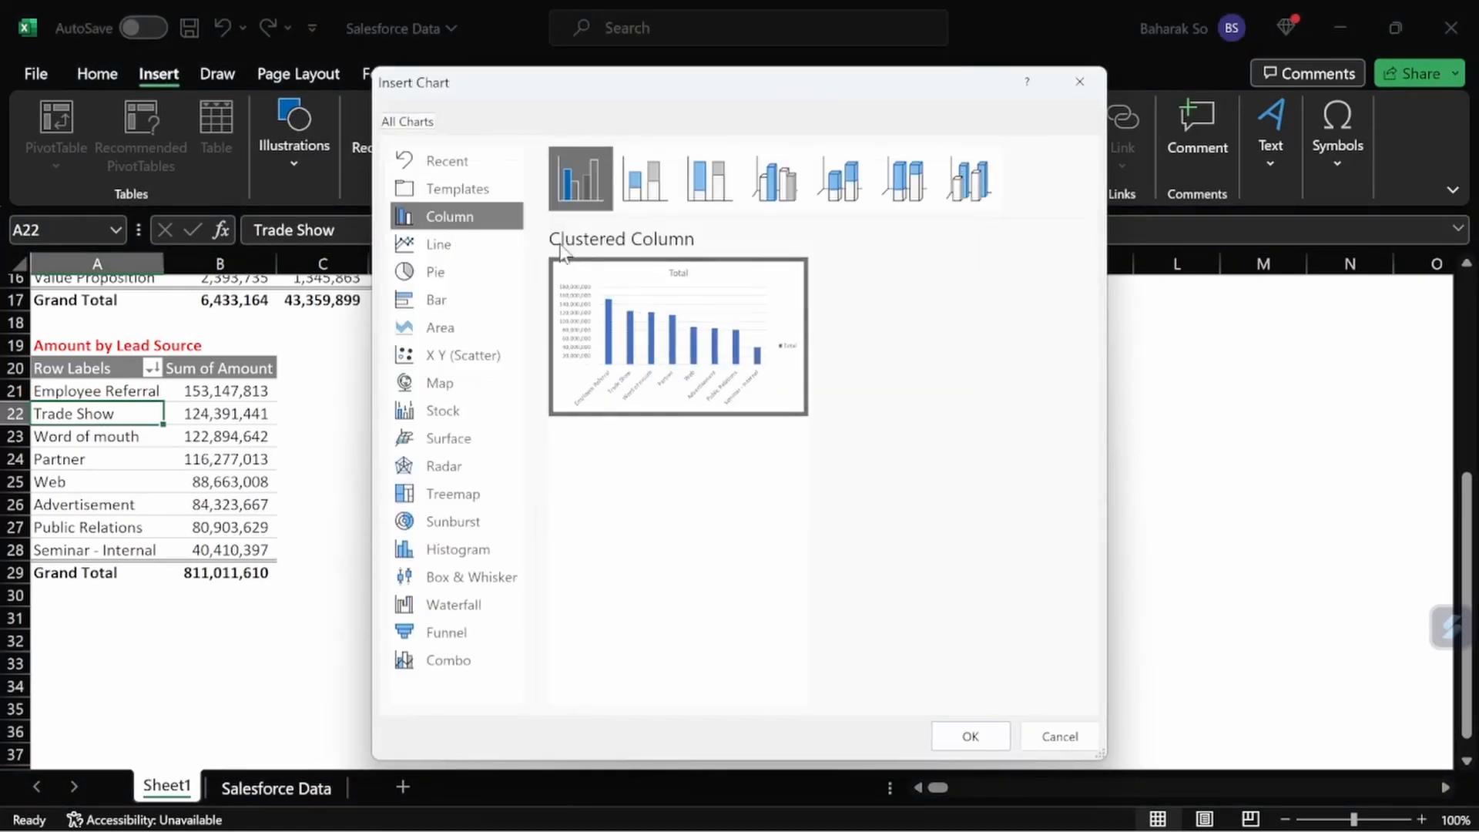
click(456, 245)
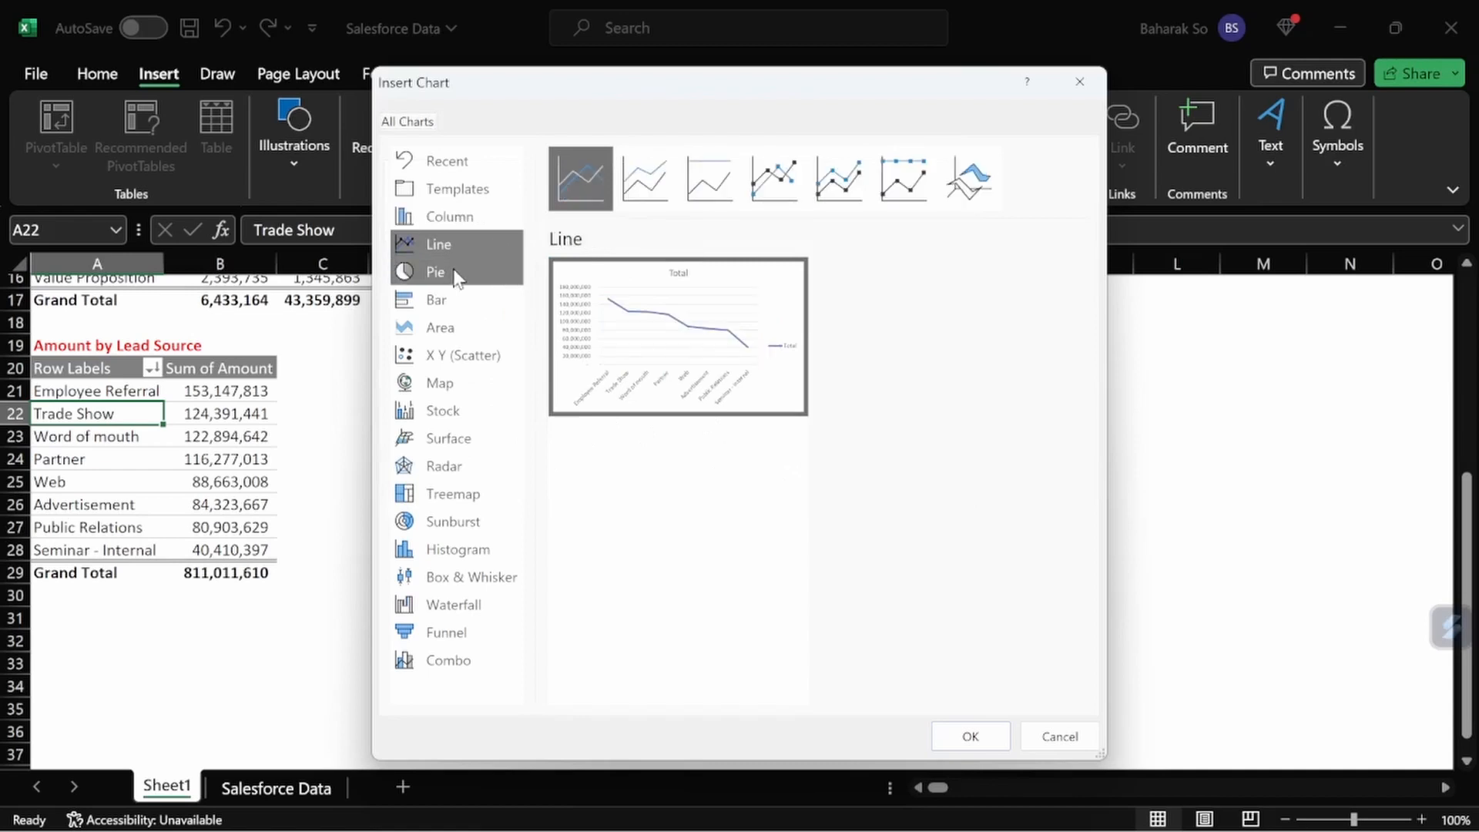
click(452, 271)
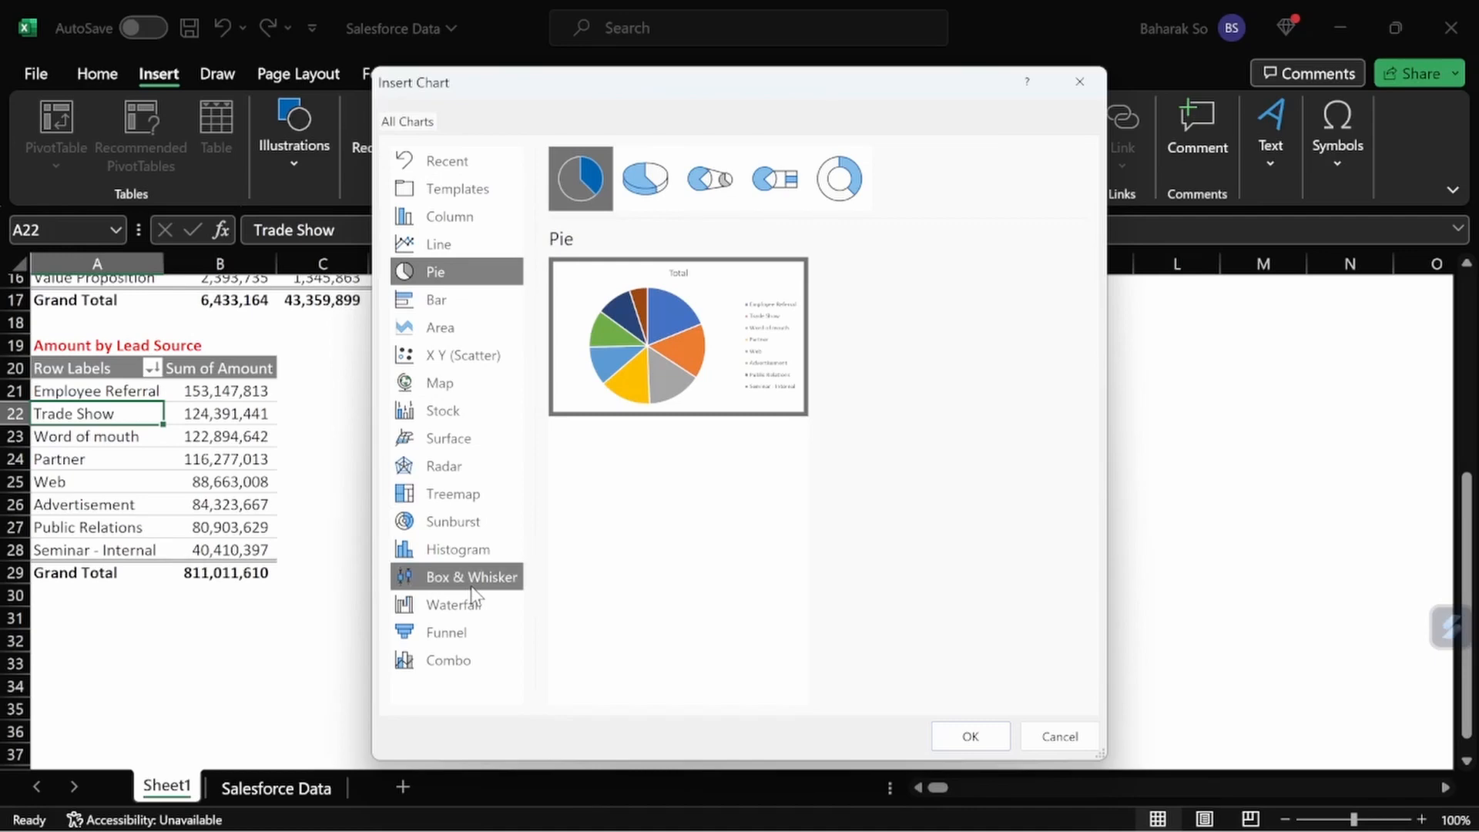
click(462, 218)
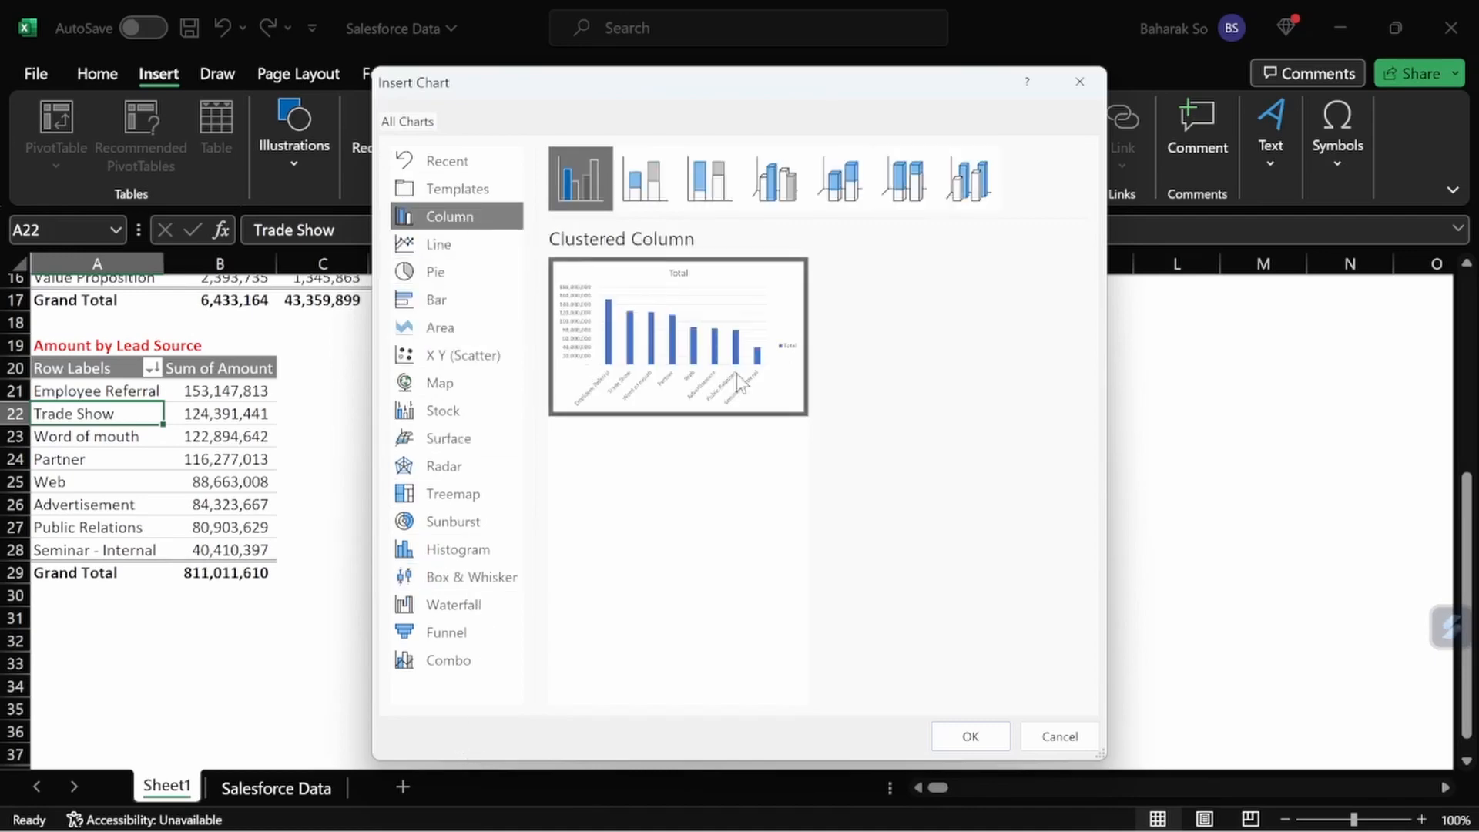
click(968, 738)
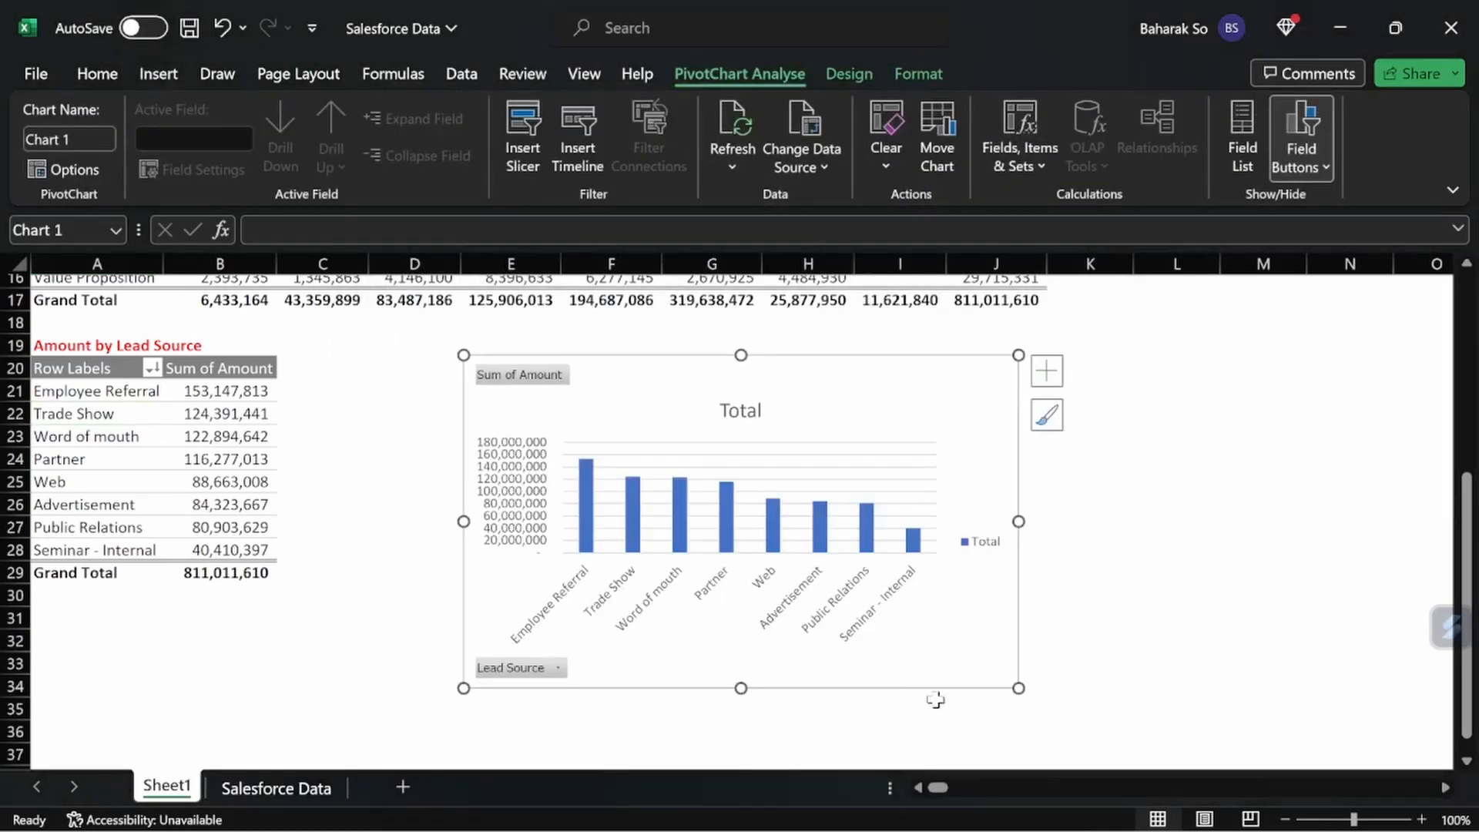
Hide all field buttons on the lead source chart and delete its legend.
right_click(543, 377)
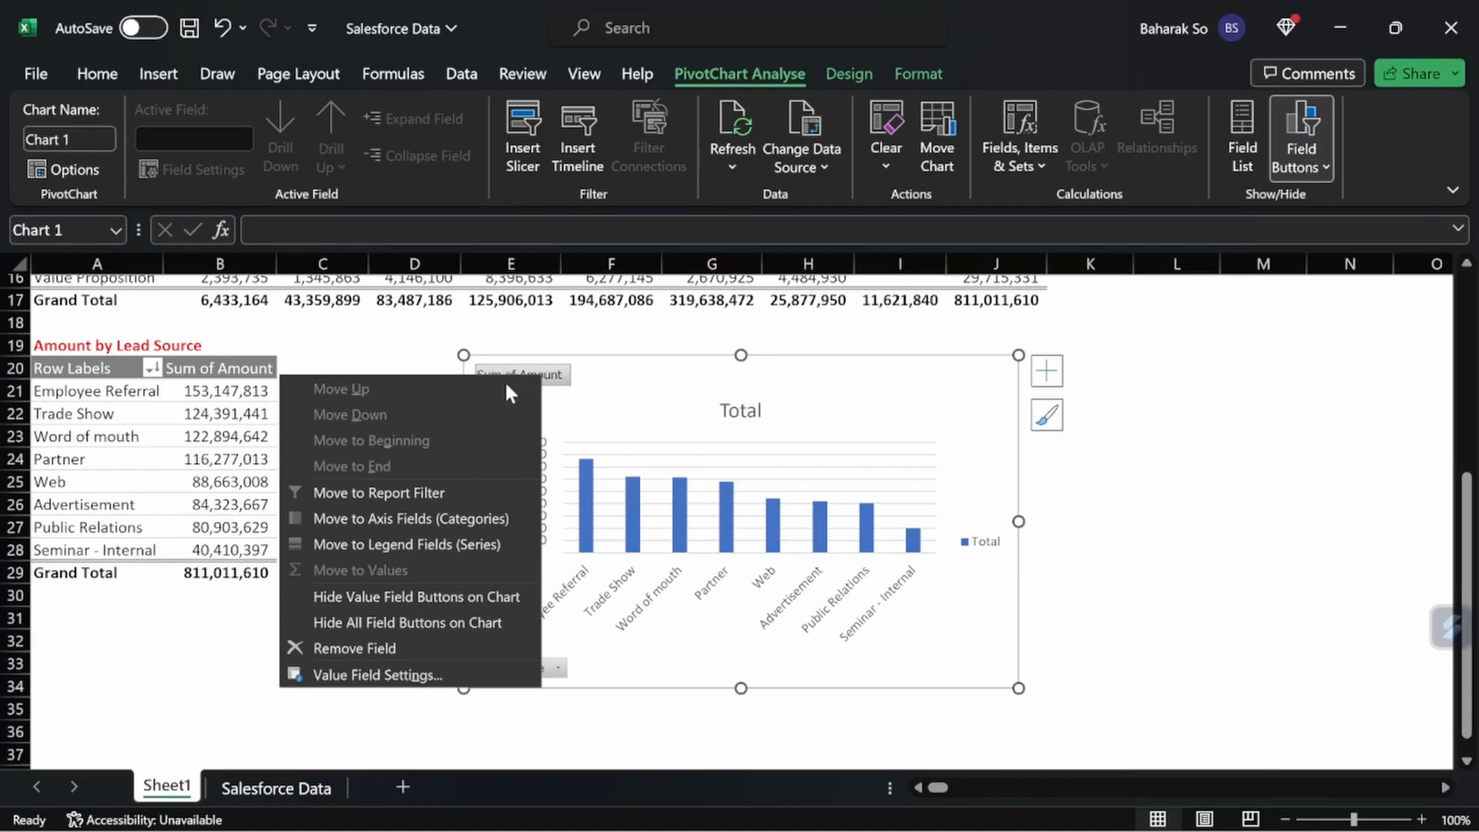
click(426, 623)
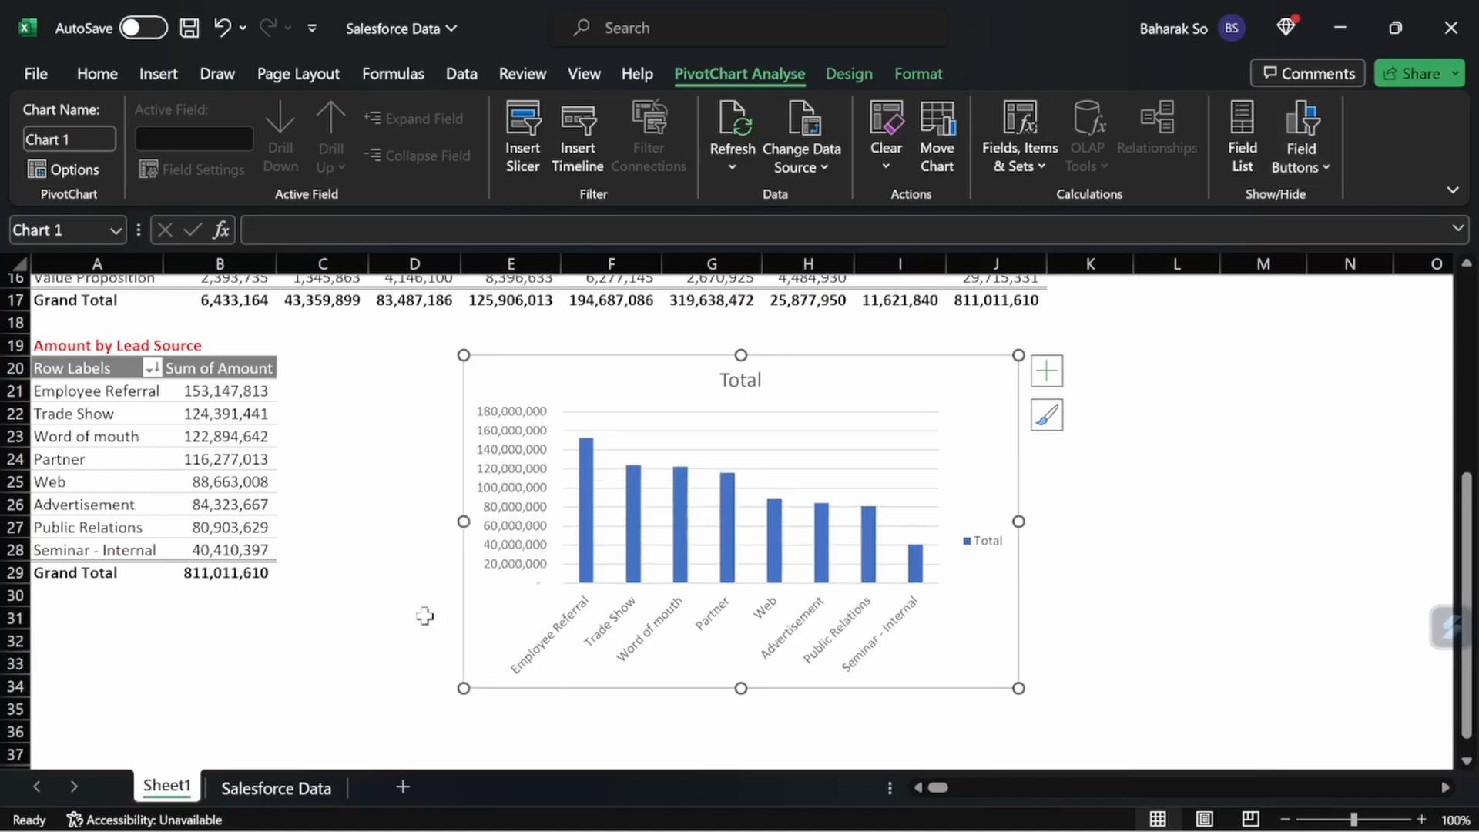
click(997, 550)
key(Delete)
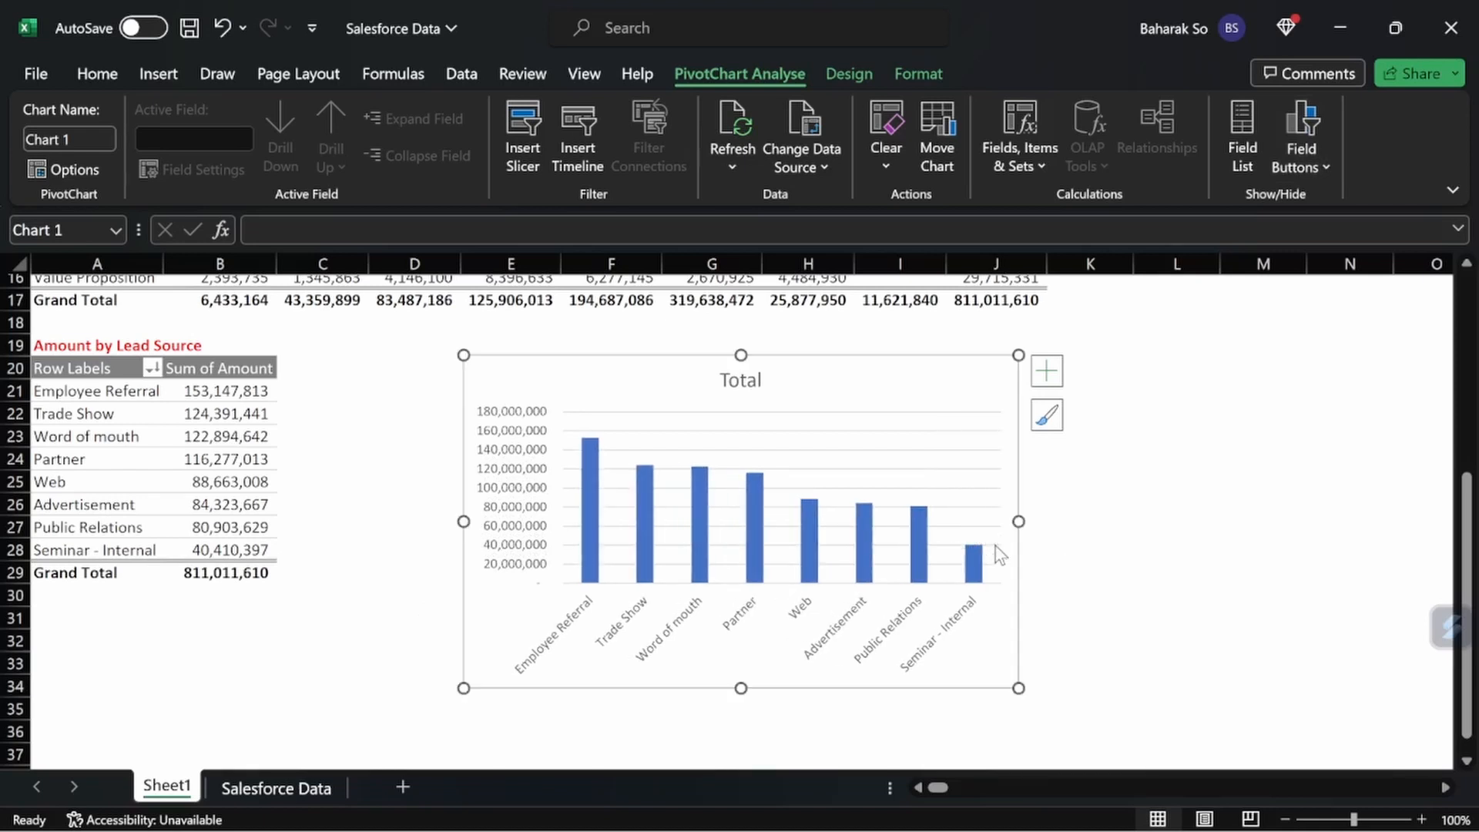
Delete the vertical axis and the horizontal gridlines from the lead source chart.
click(530, 479)
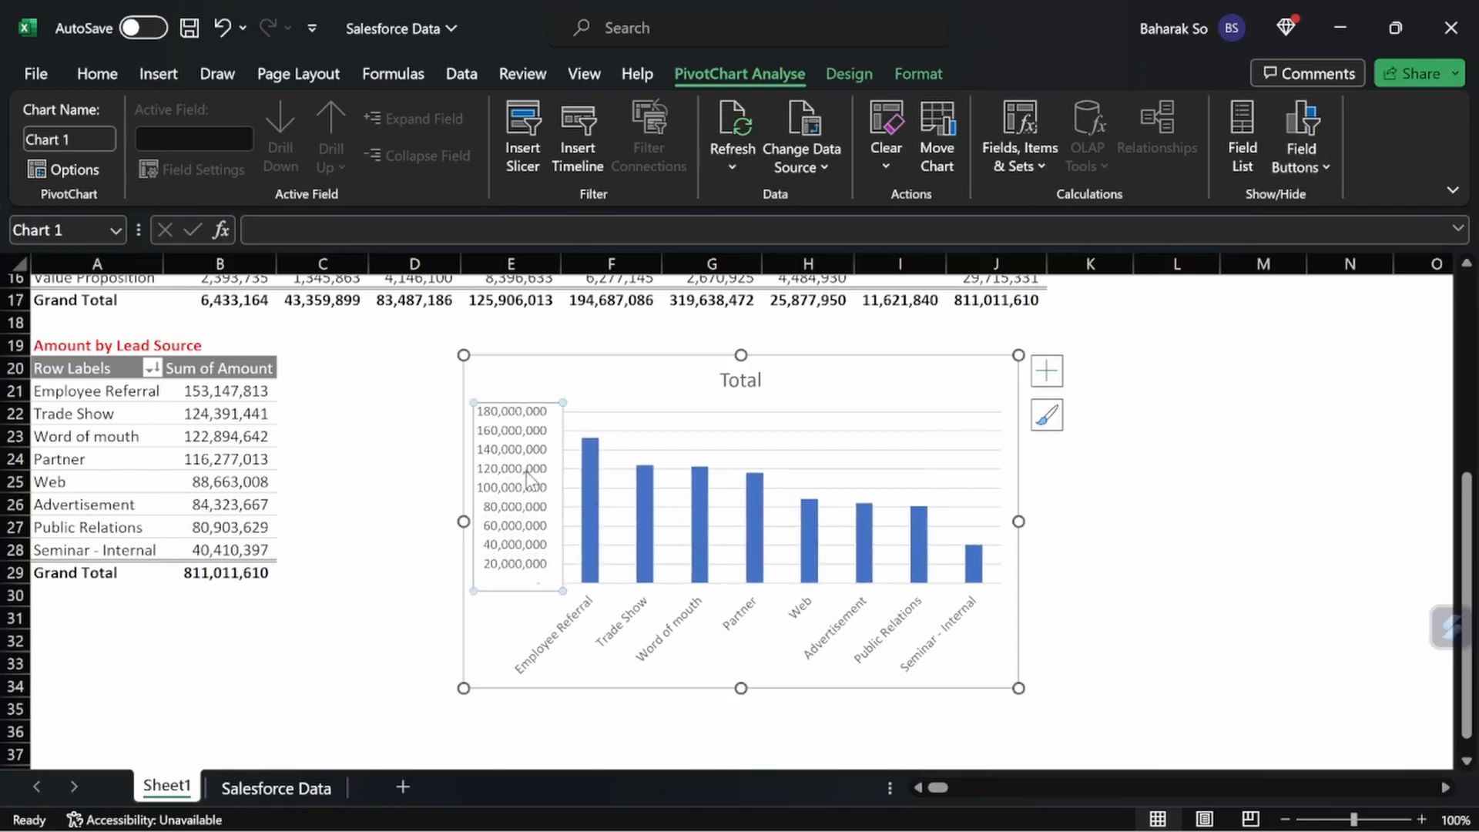
key(Delete)
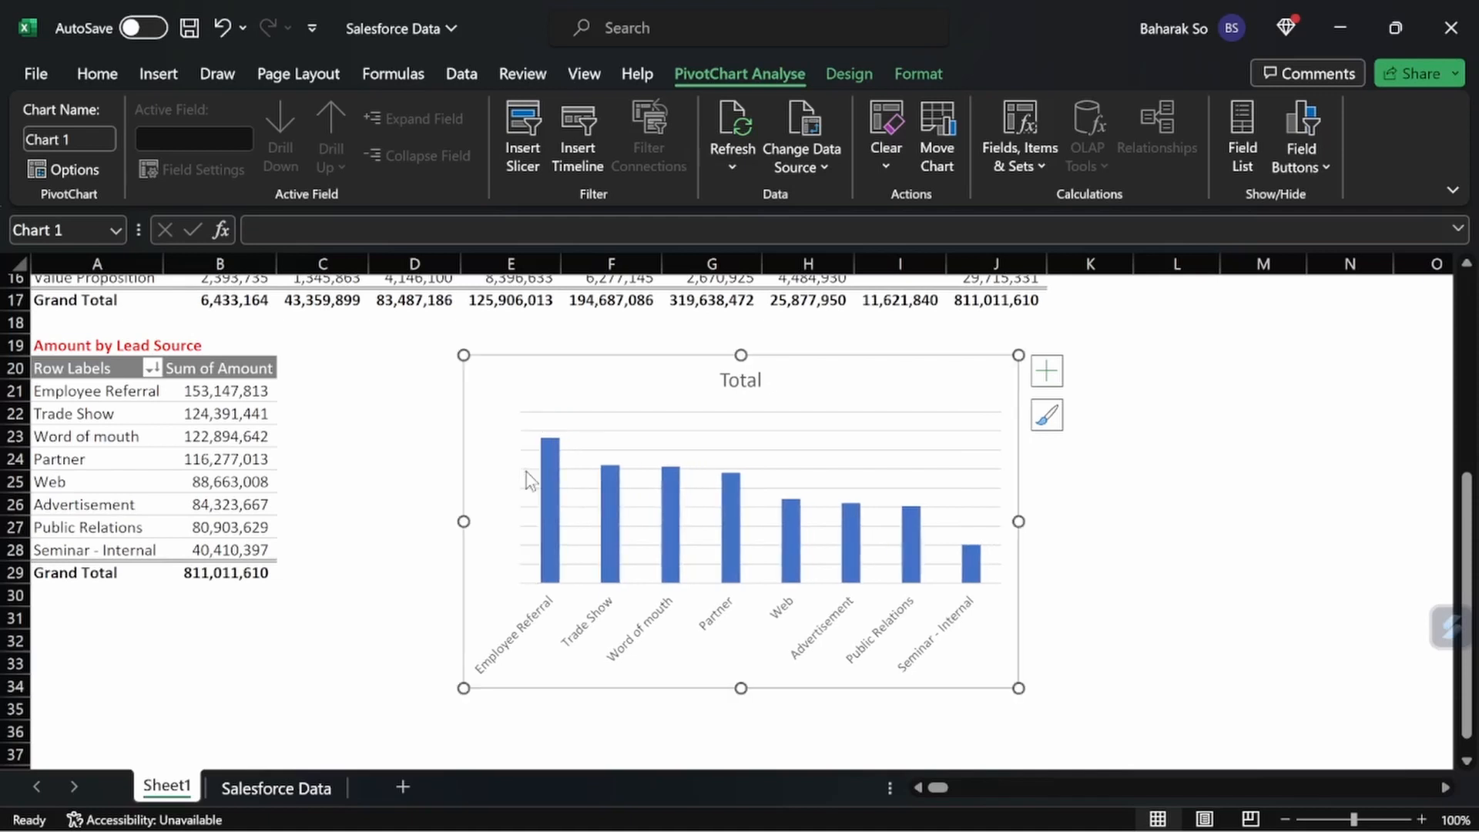
click(677, 431)
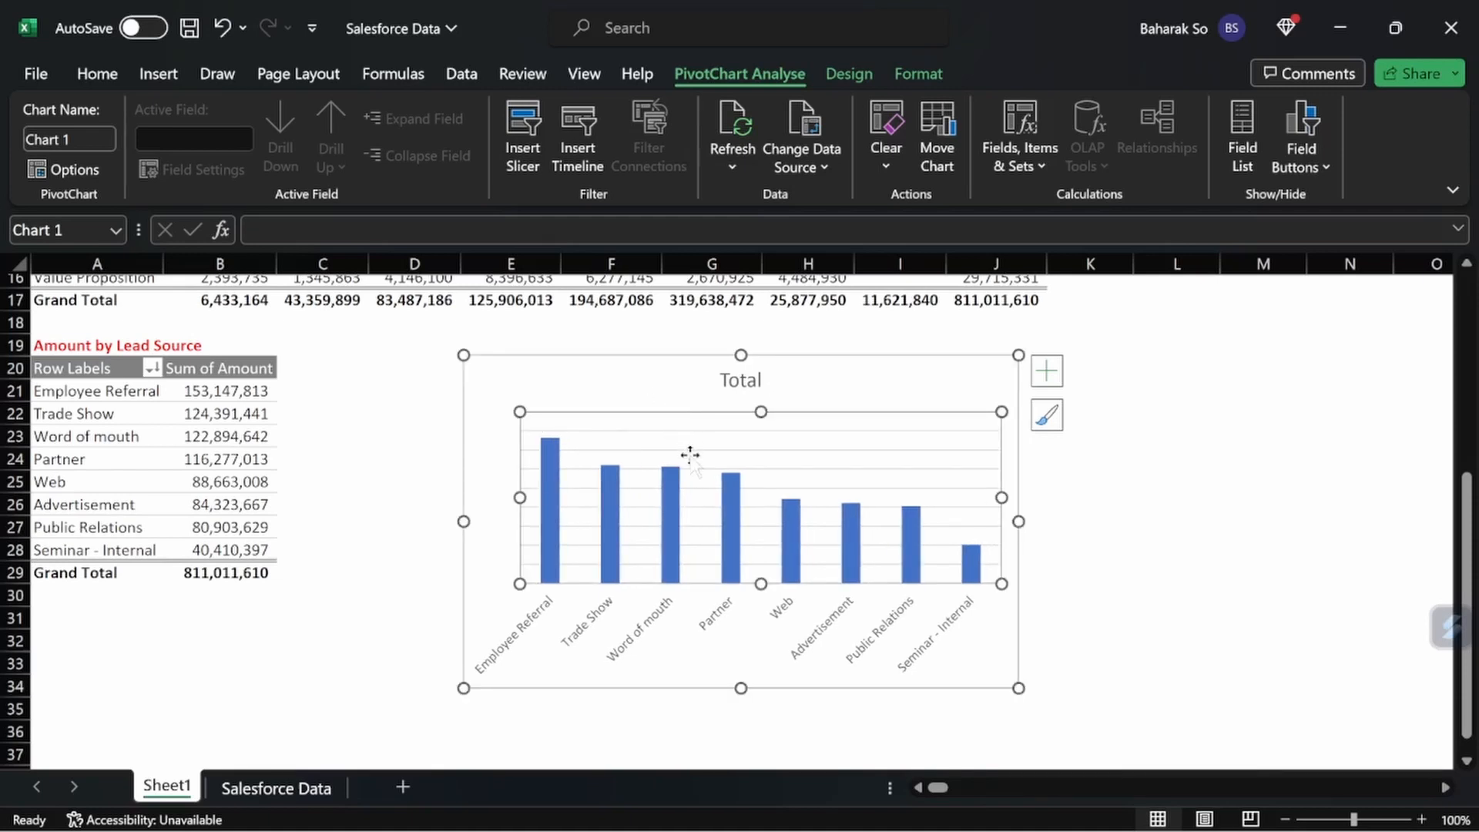
click(689, 450)
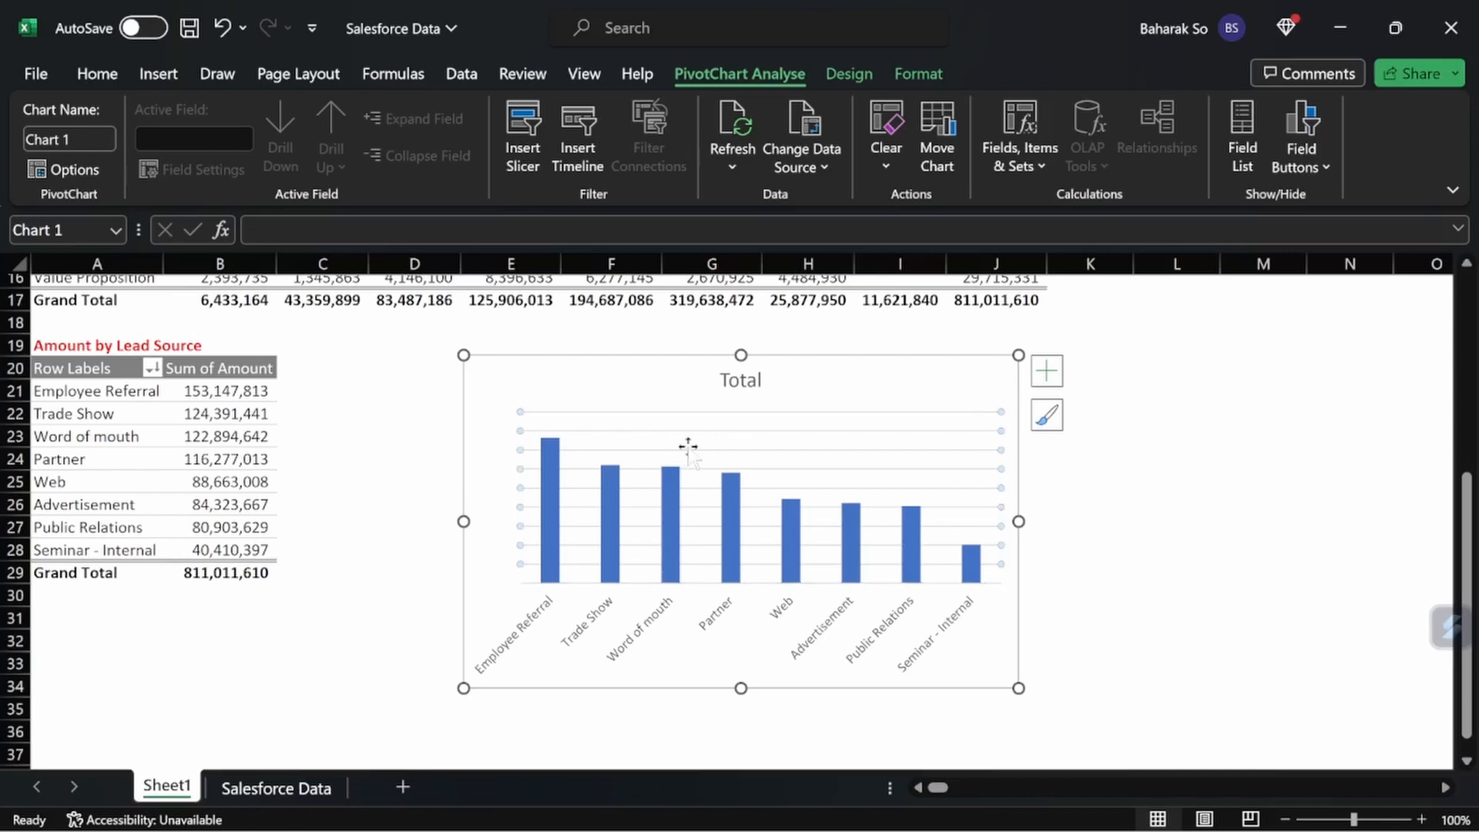
key(Delete)
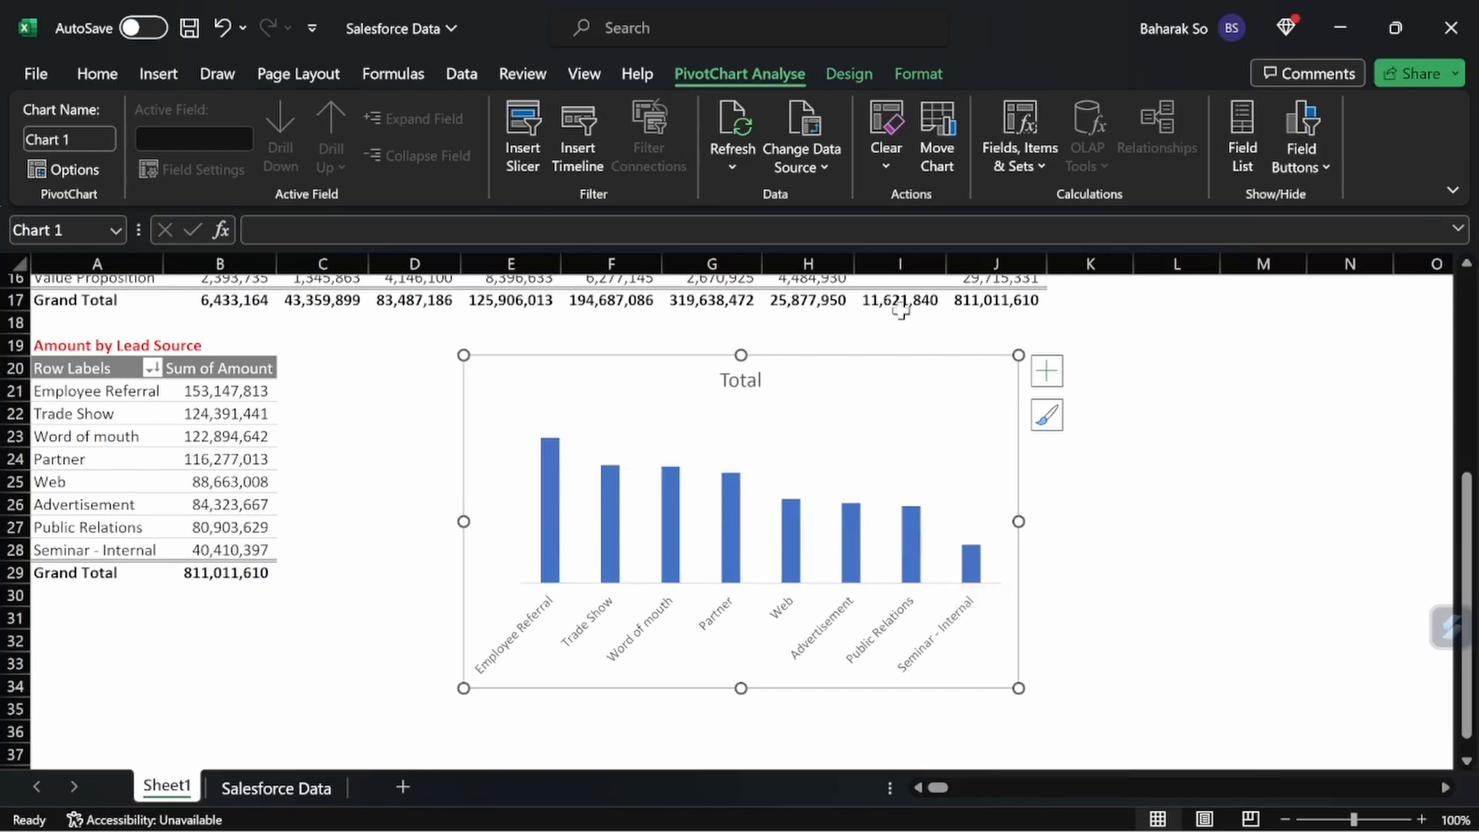
Add data labels at the Outside End of the chart's columns.
click(847, 73)
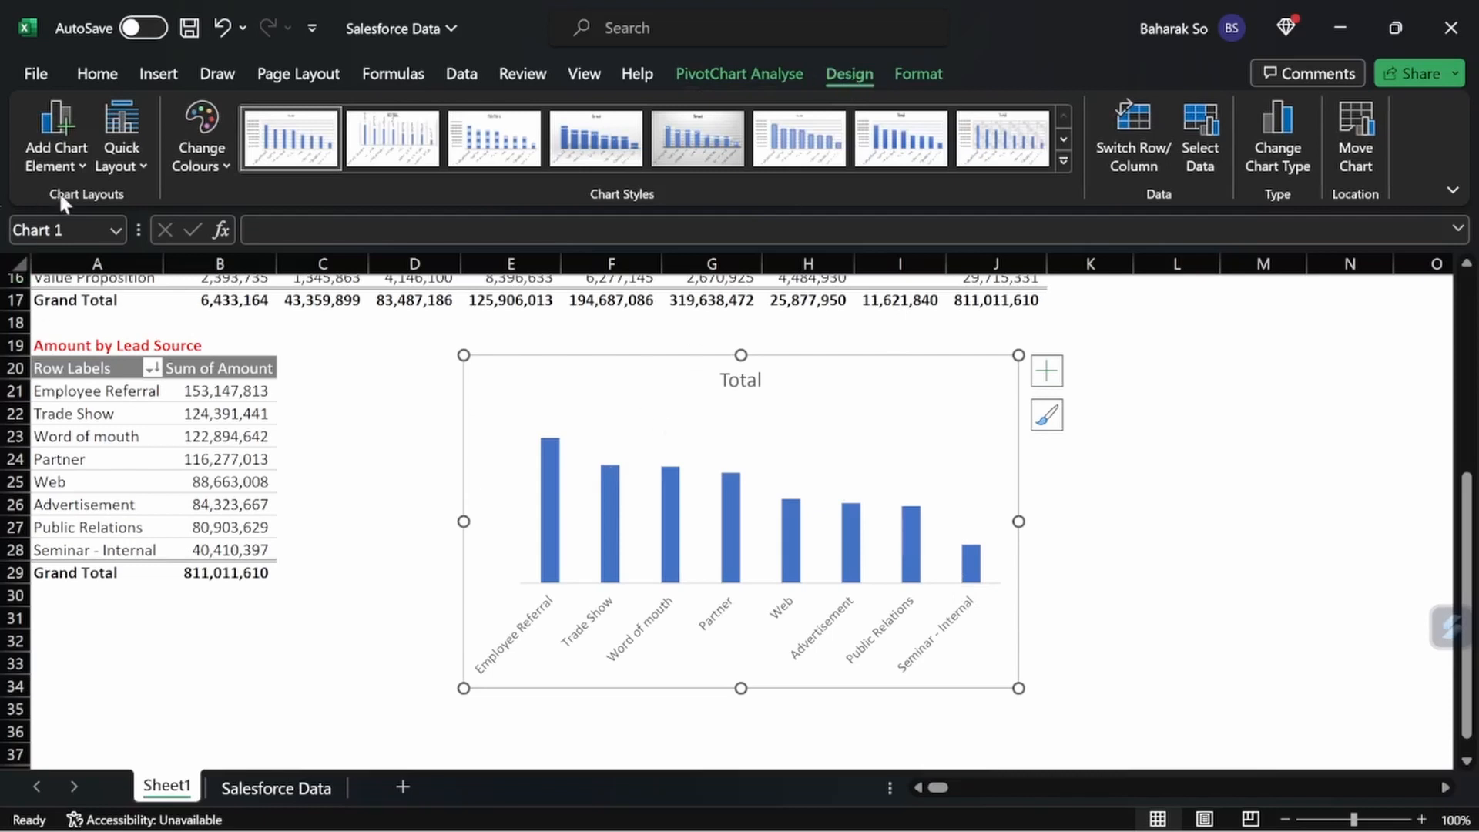
click(70, 171)
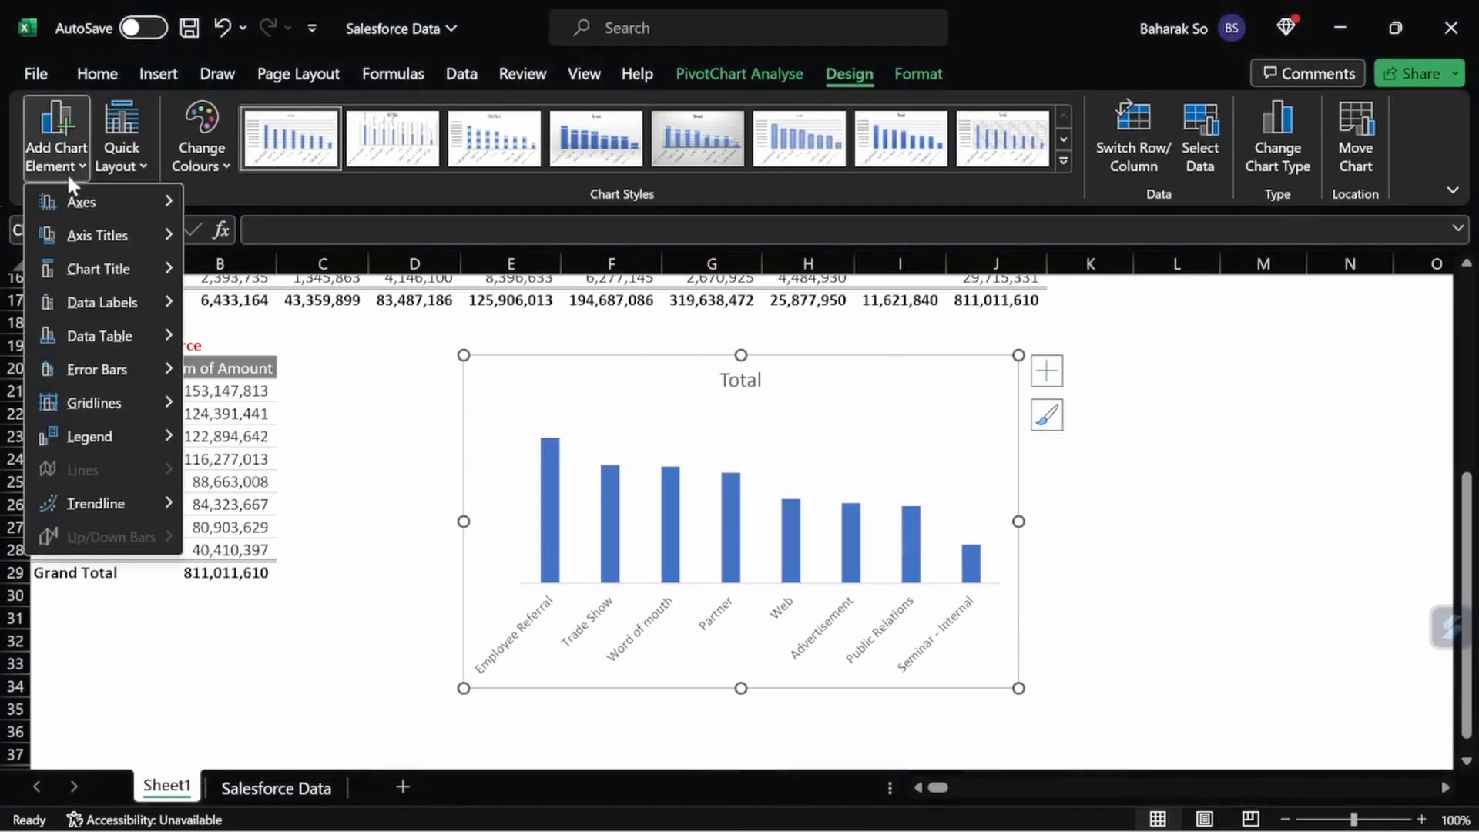
mouse_move(135, 341)
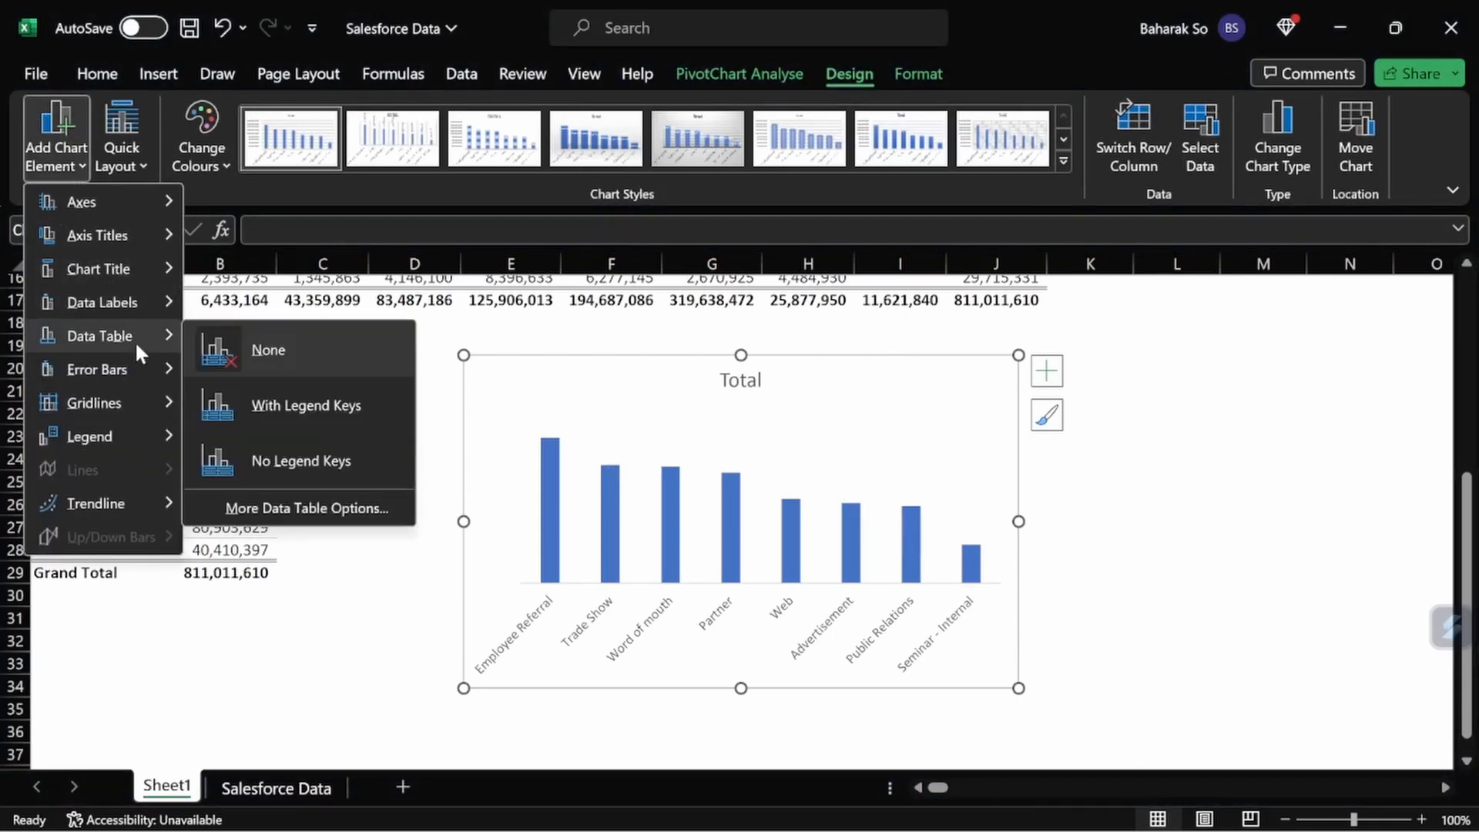
mouse_move(119, 306)
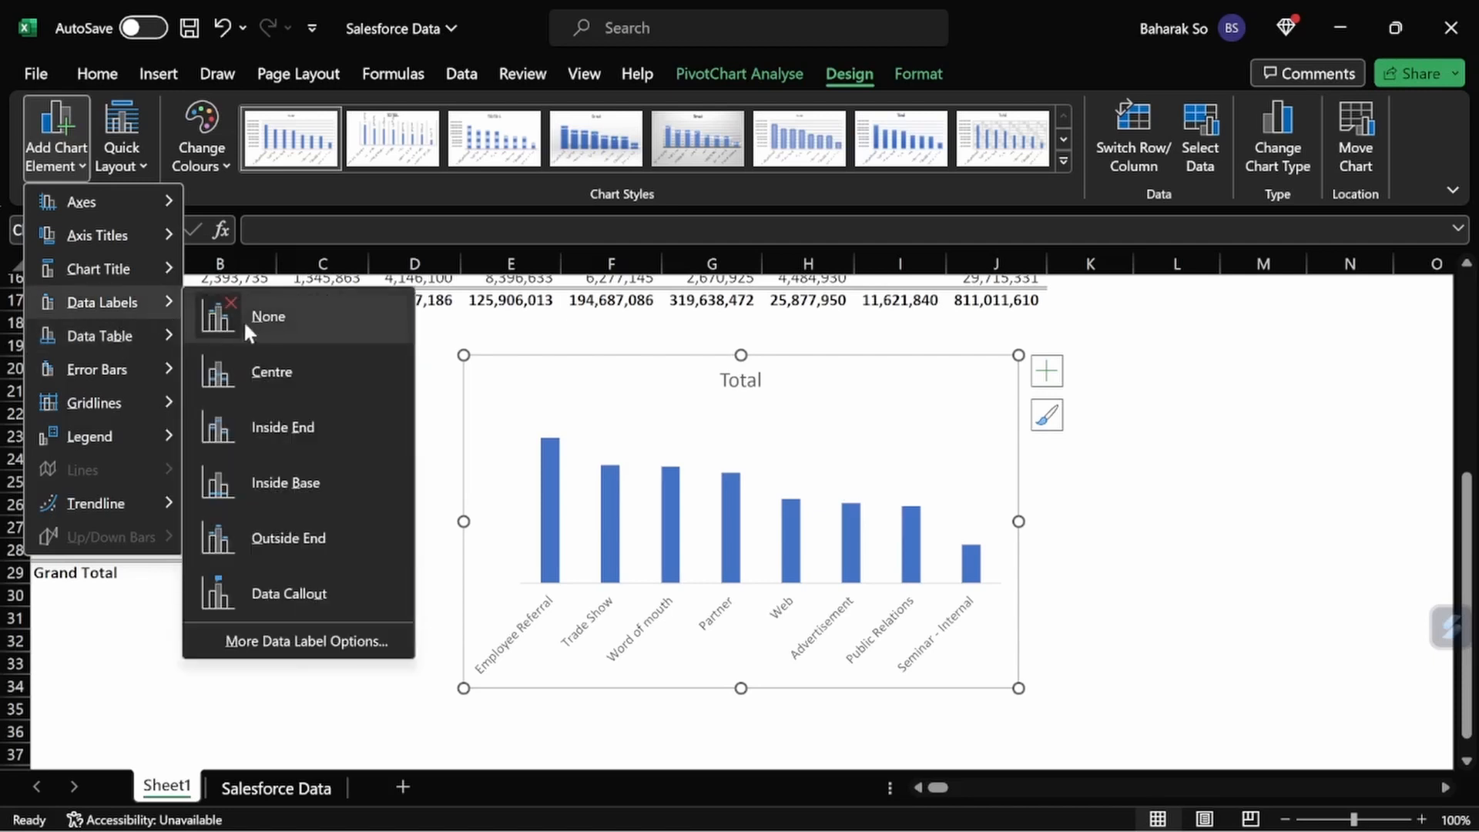
click(307, 539)
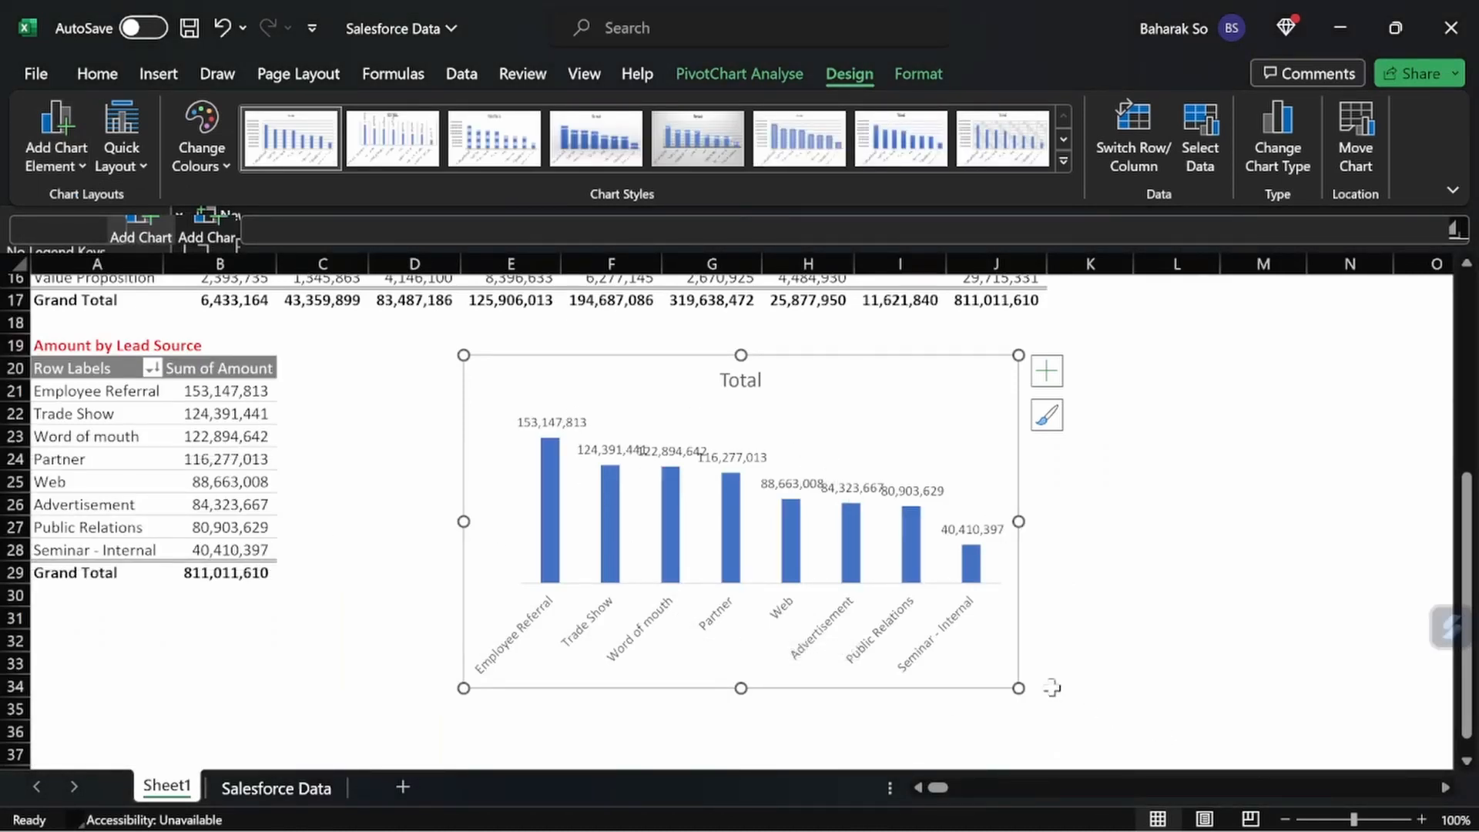
Enlarge the chart and place it over the lead source PivotTable, spanning columns A to J and about rows 20 to 35.
drag(1018, 686, 1342, 663)
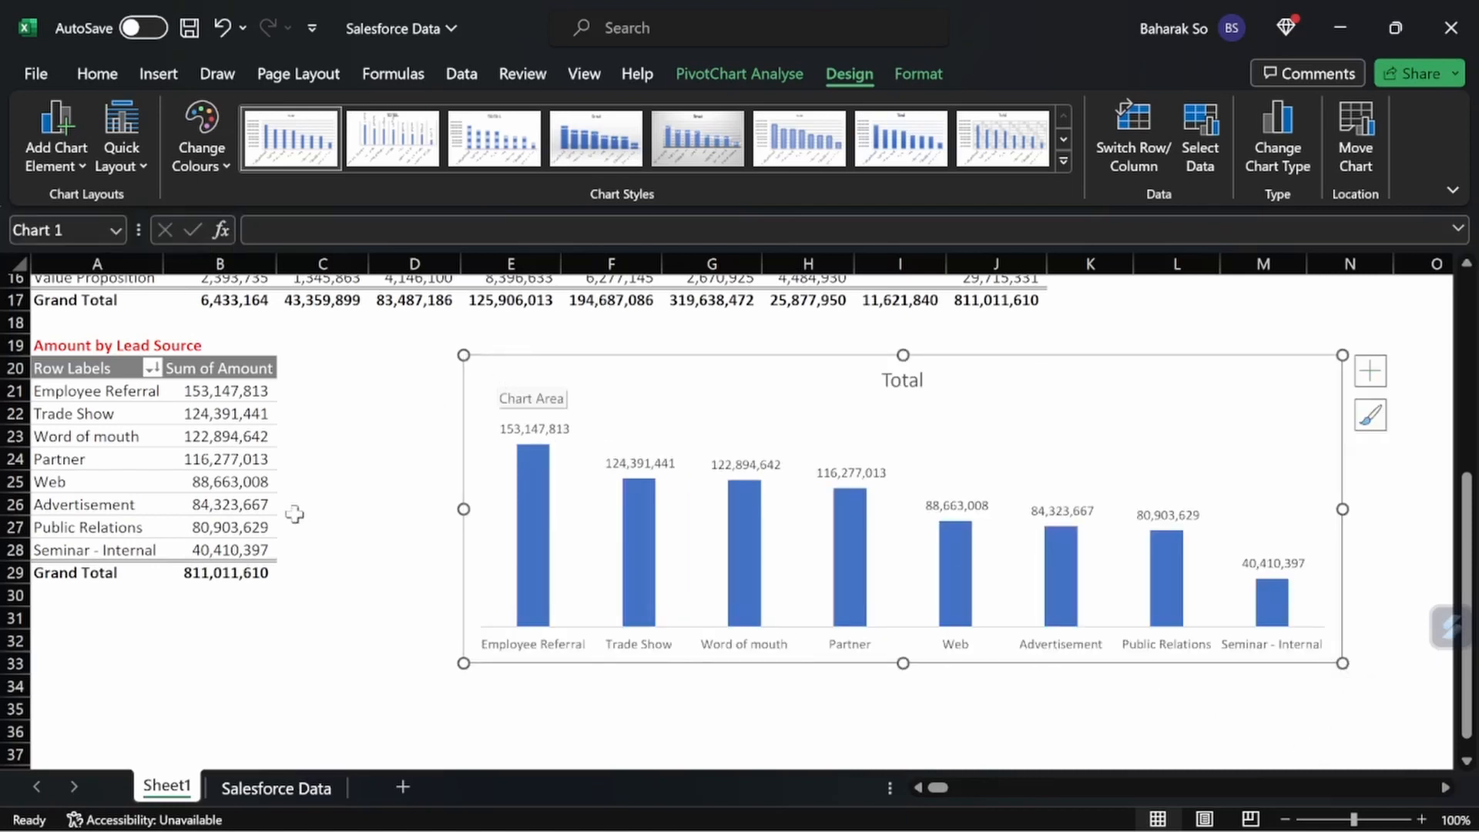
mouse_move(242, 573)
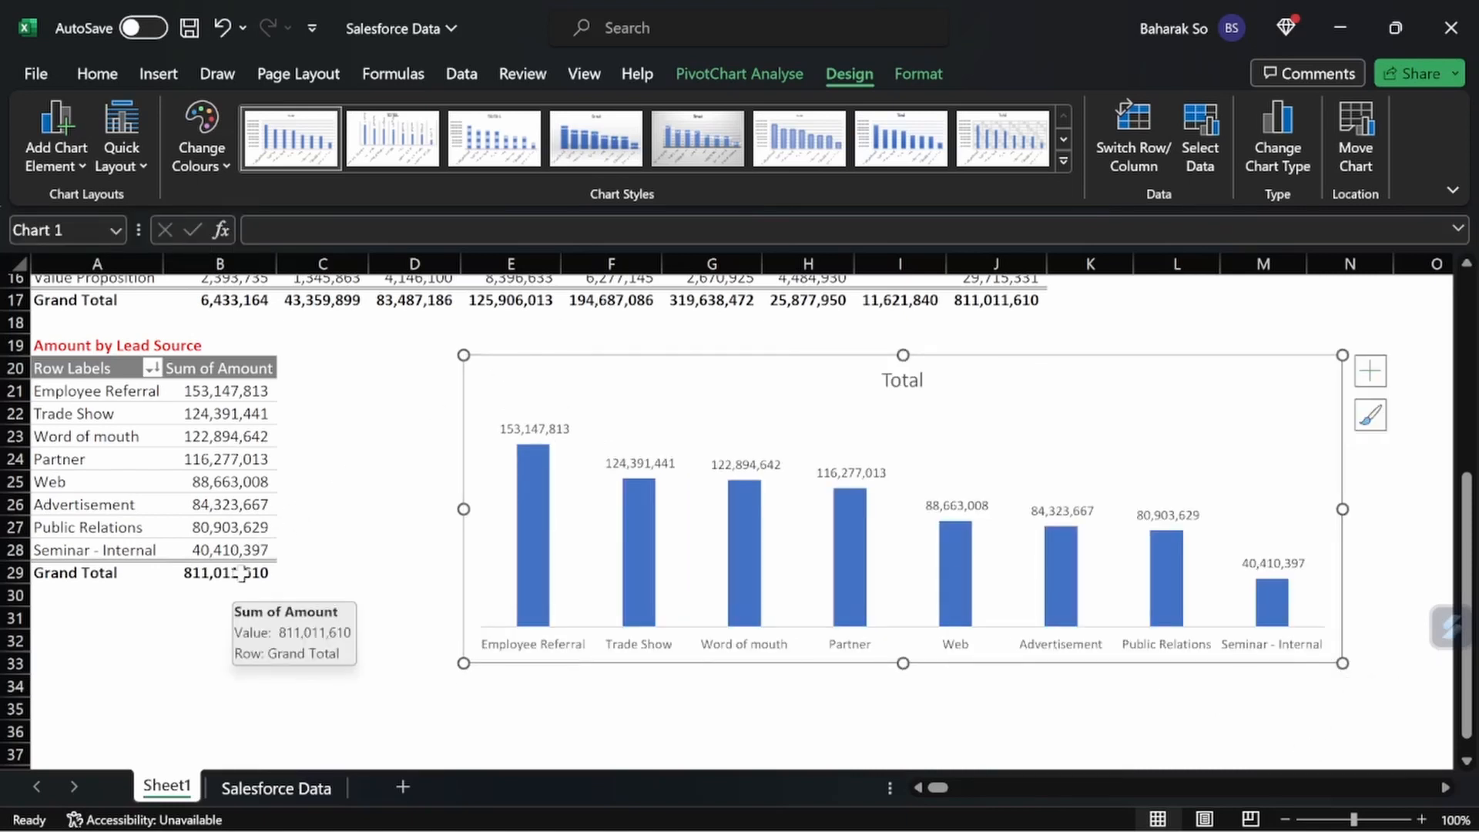
drag(568, 368, 125, 358)
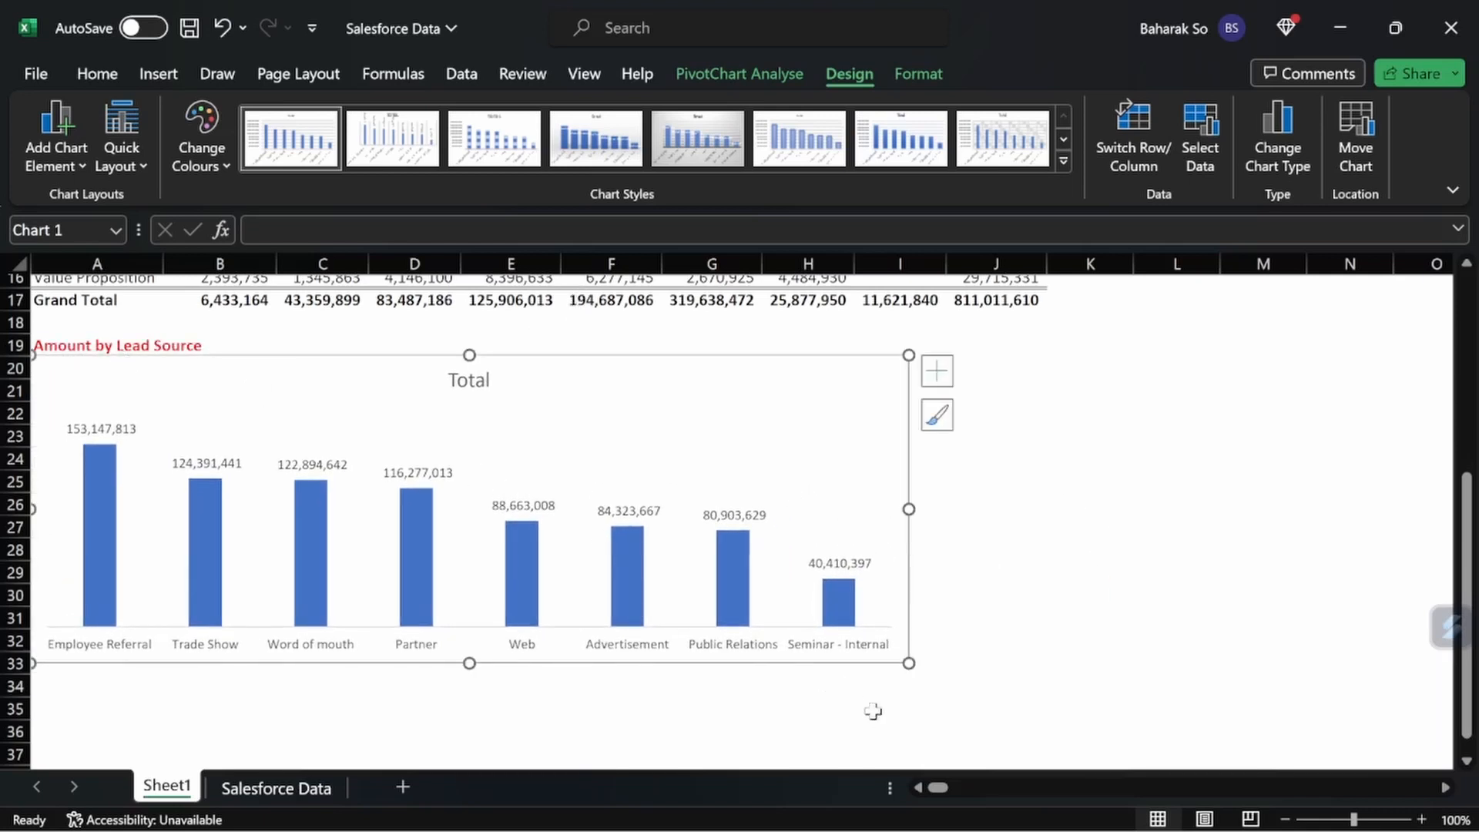
drag(905, 665, 1047, 704)
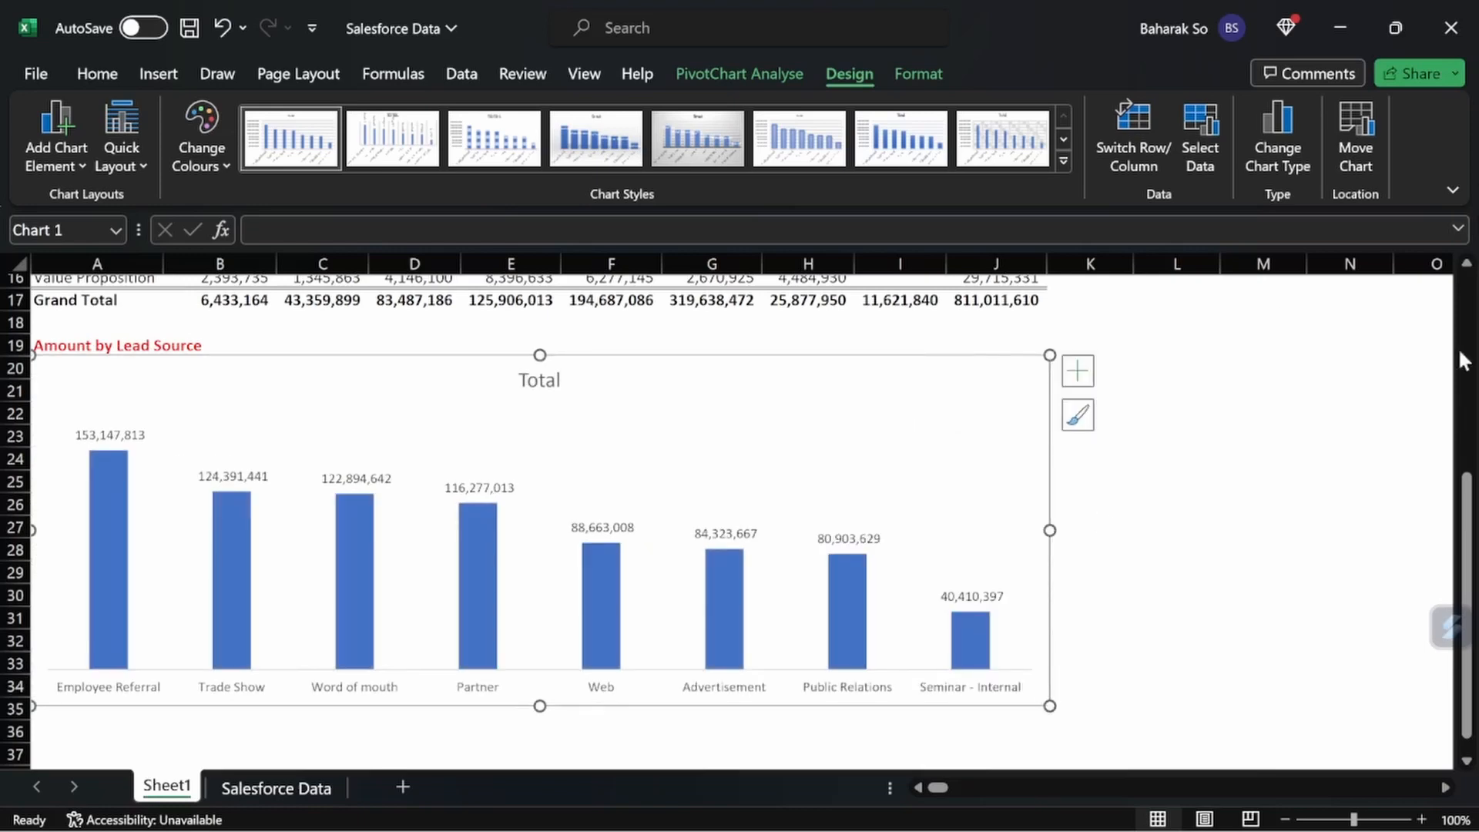
Insert slicers for the Type and Industry fields from the Amount by Stage PivotTable.
scroll(1258, 601, up, 4)
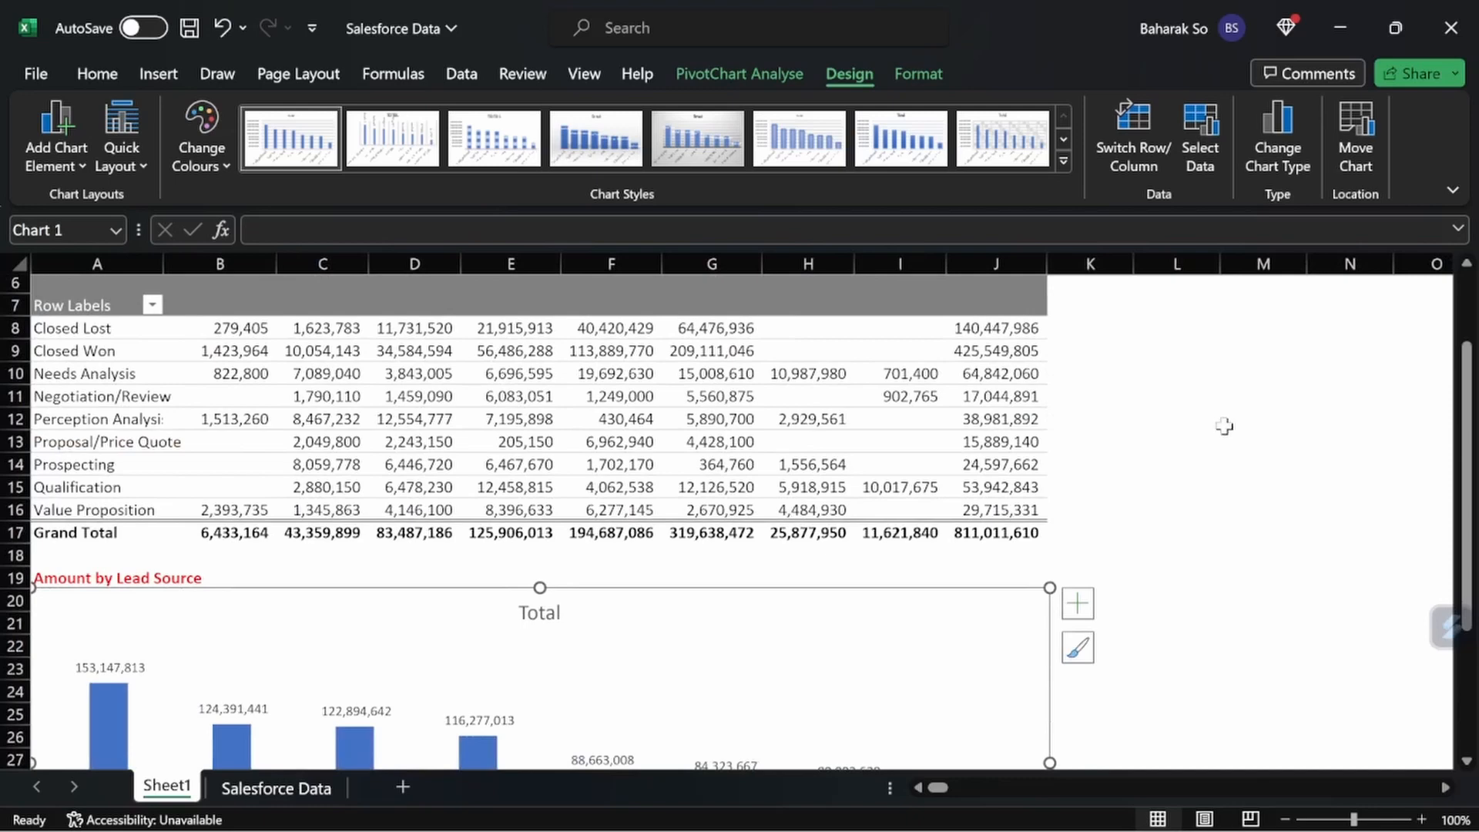
scroll(1225, 426, up, 2)
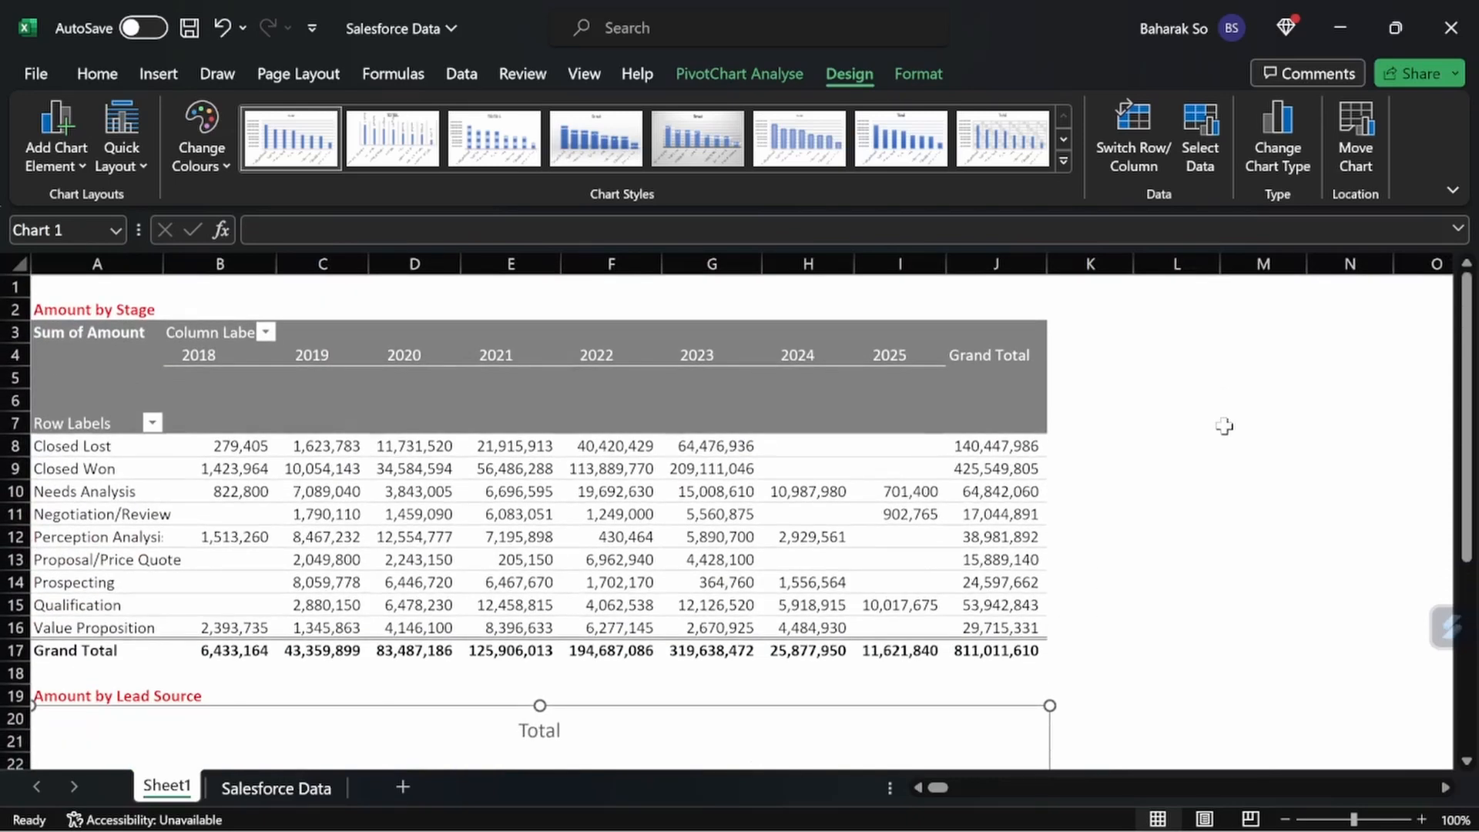
mouse_move(623, 537)
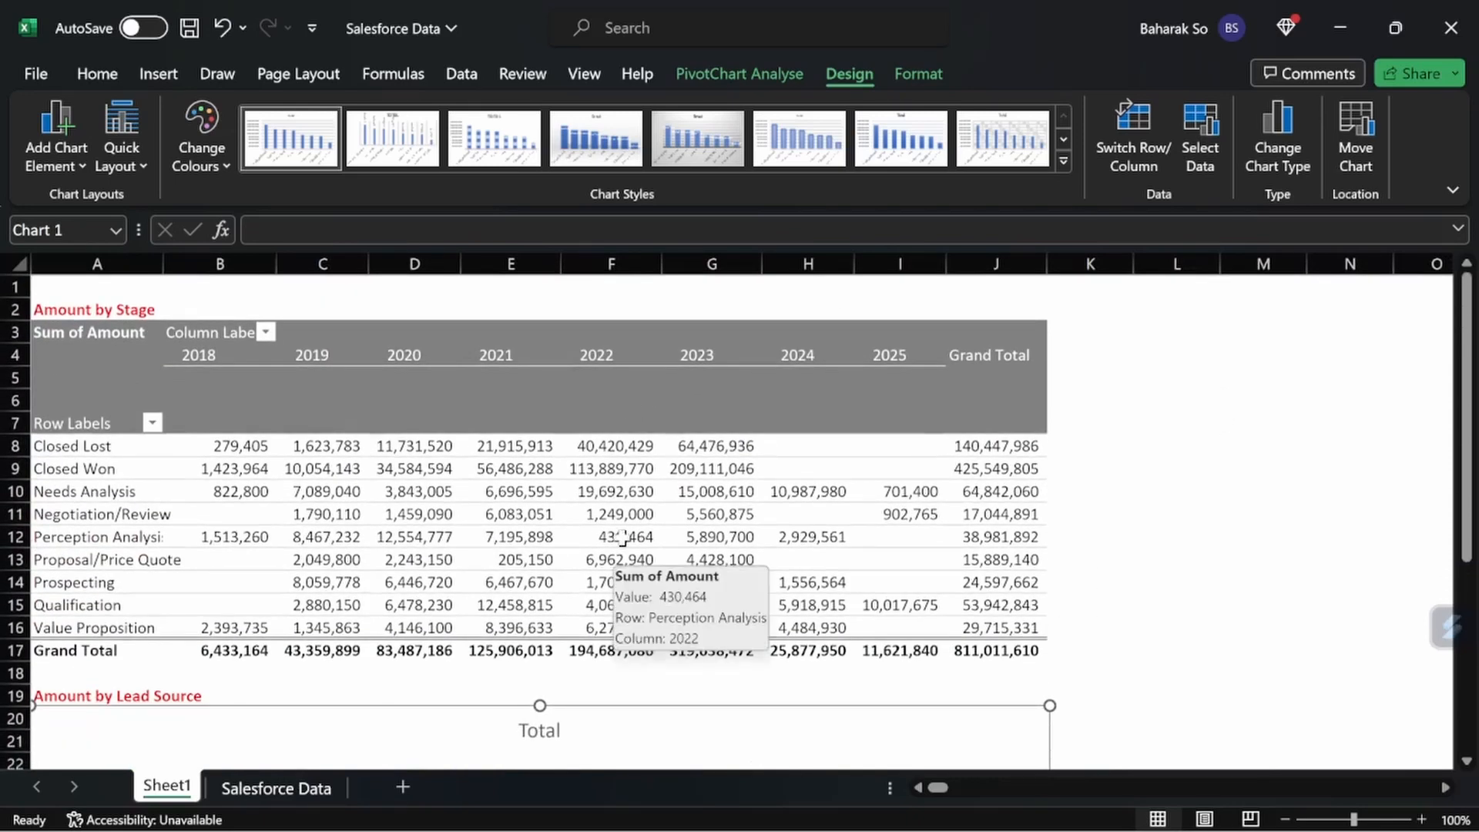
scroll(623, 537, down, 3)
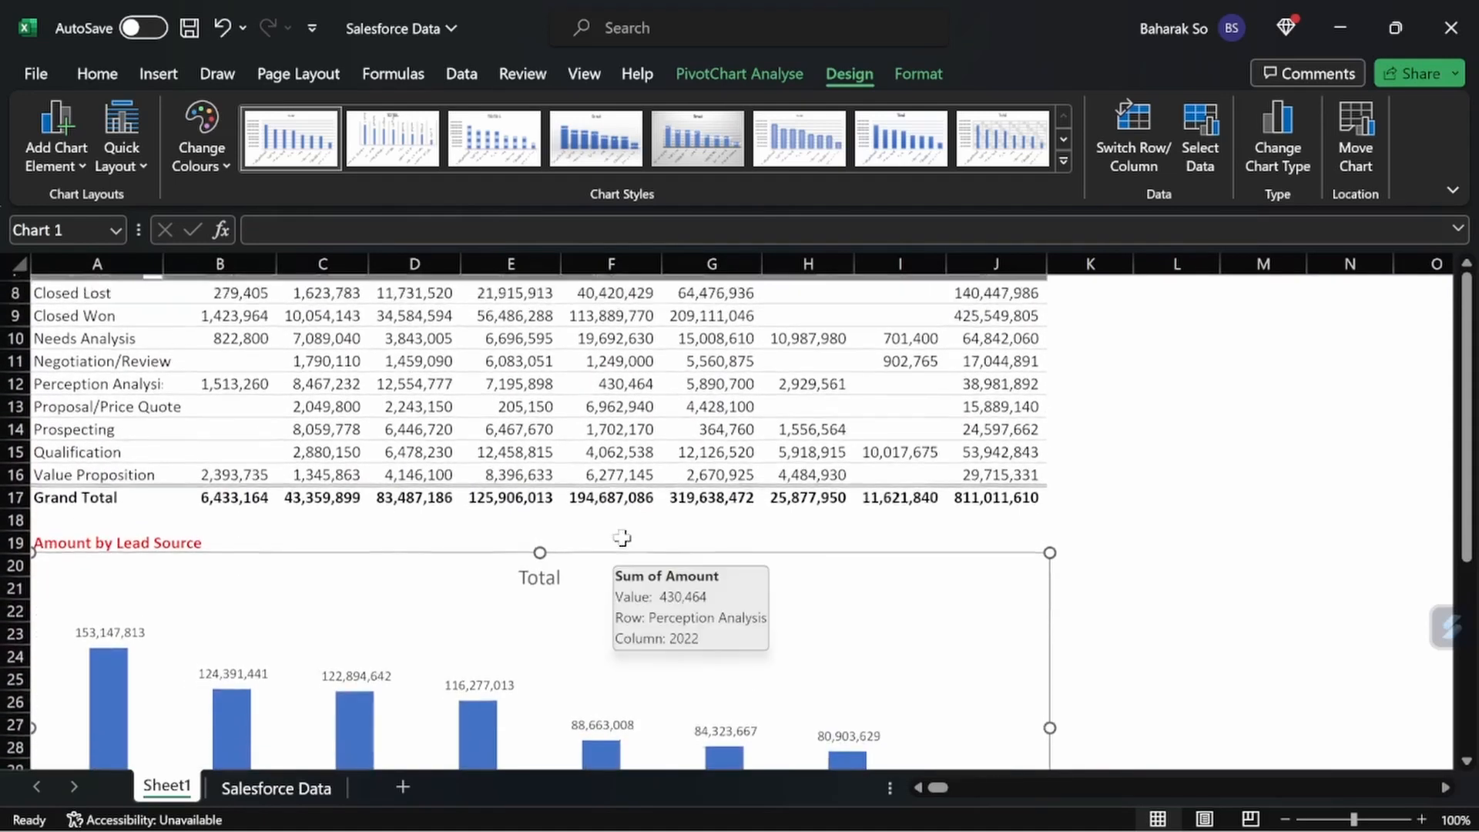
scroll(622, 537, up, 3)
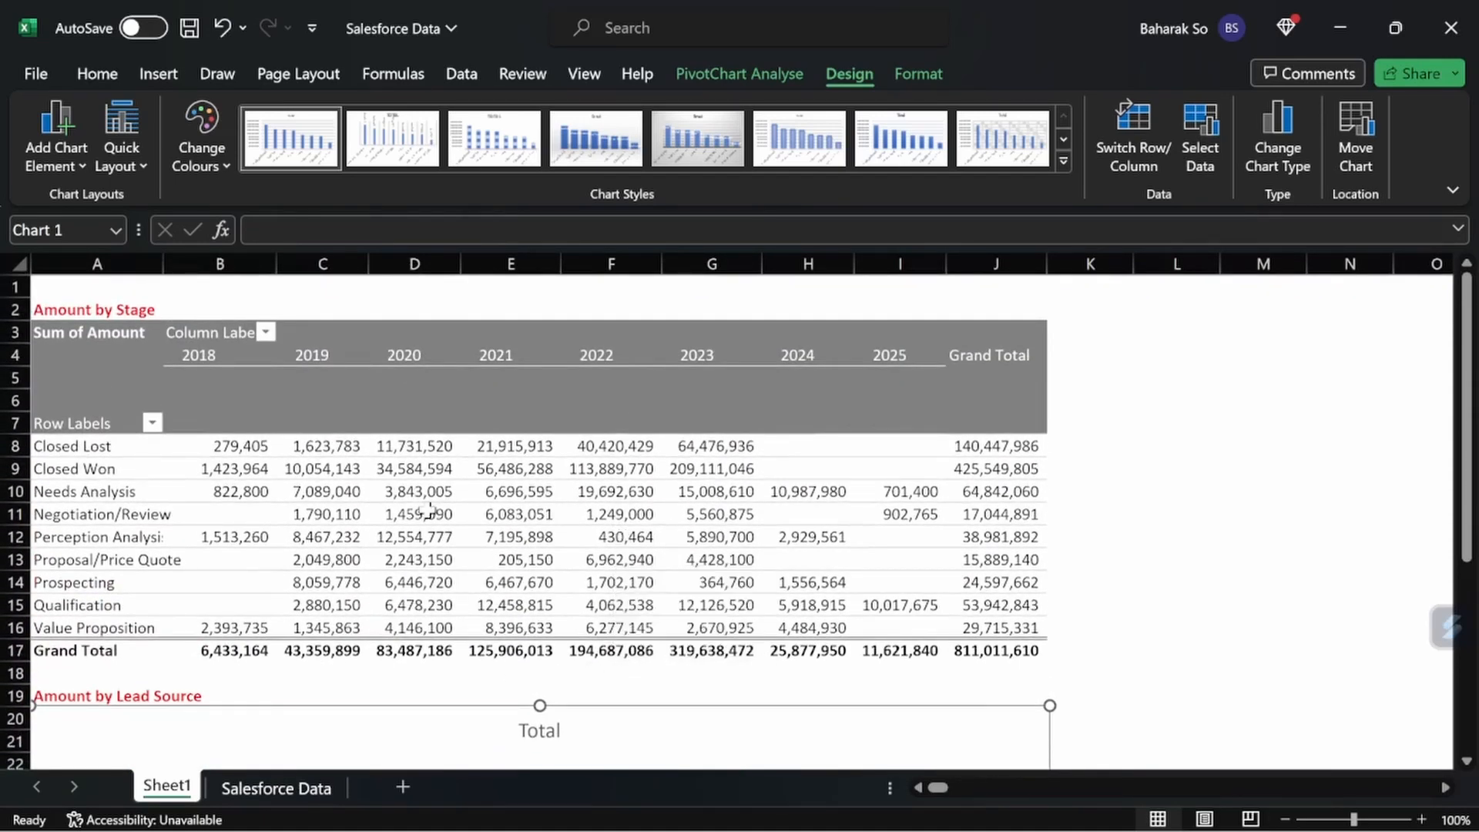
mouse_move(429, 512)
click(419, 513)
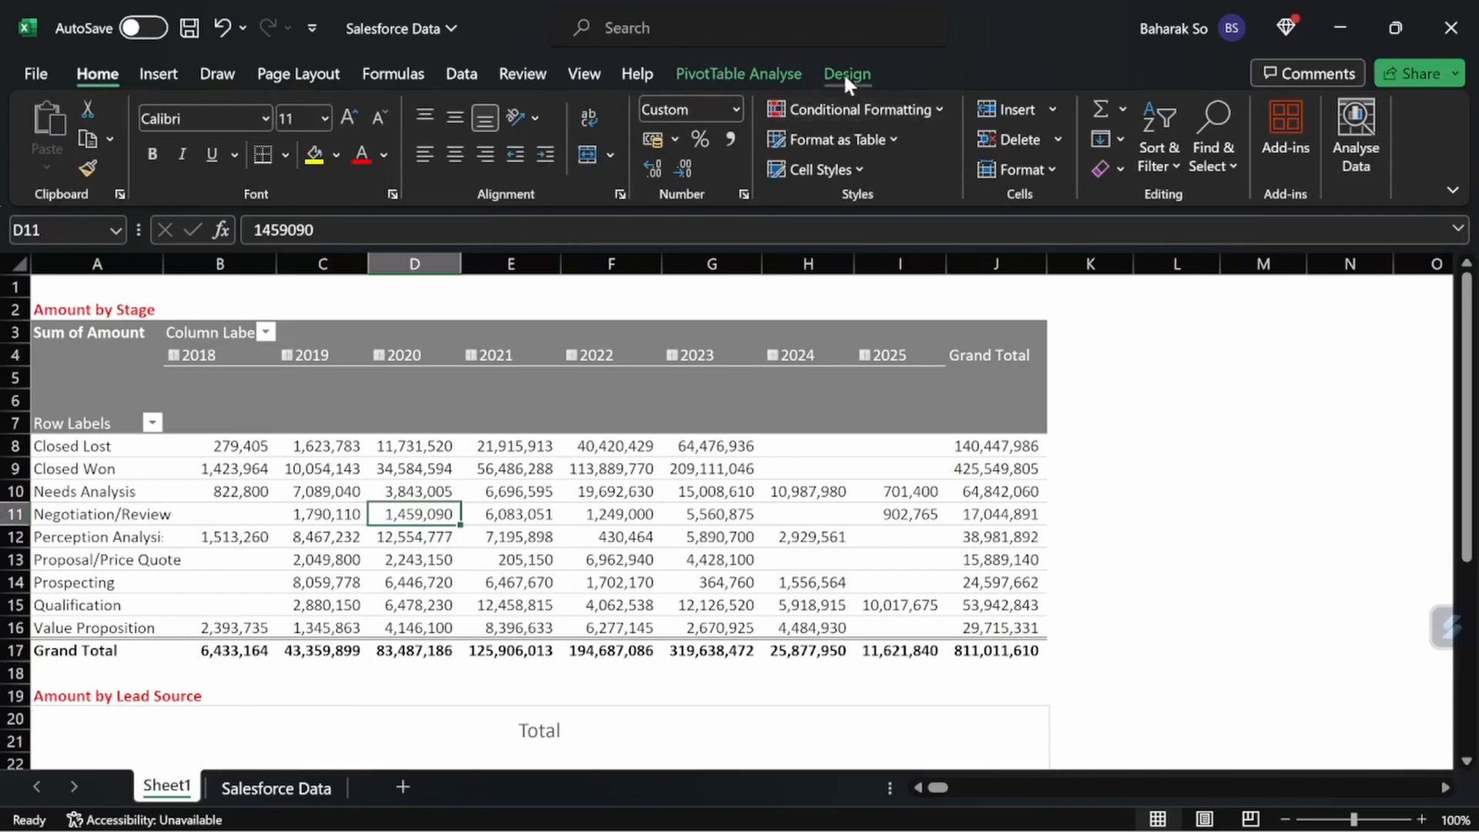
click(757, 76)
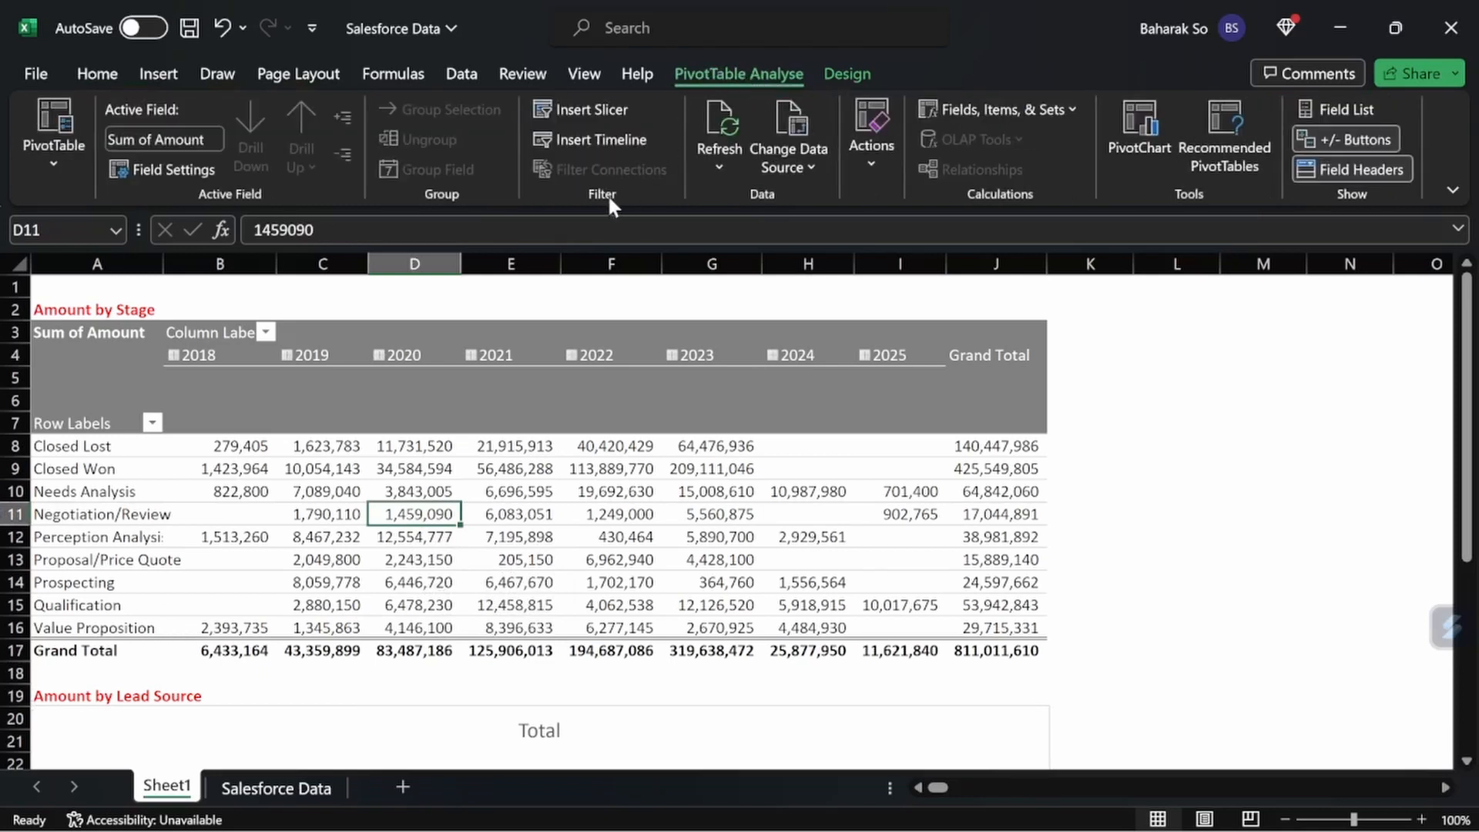
click(608, 108)
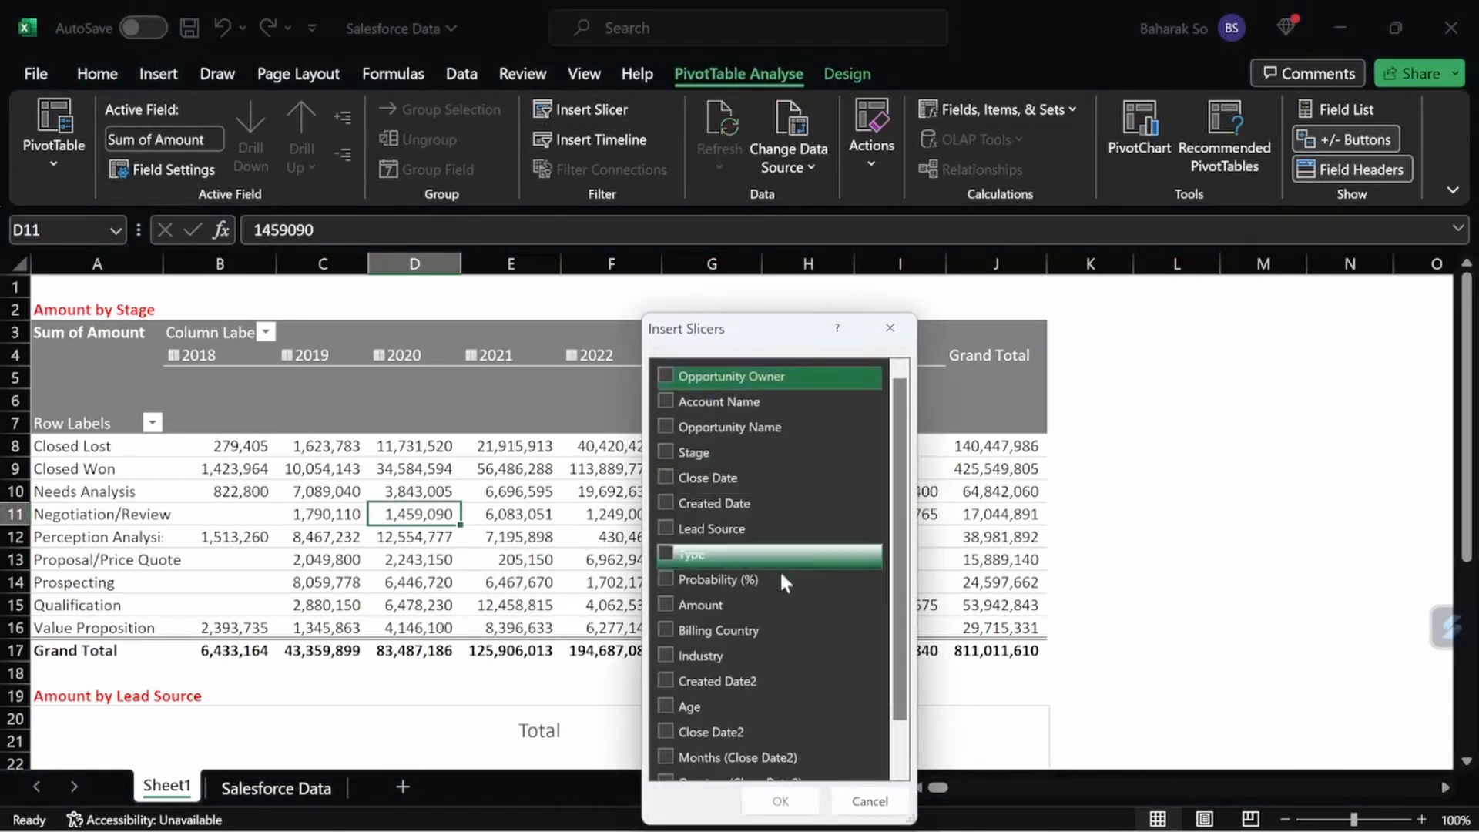
scroll(774, 583, down, 1)
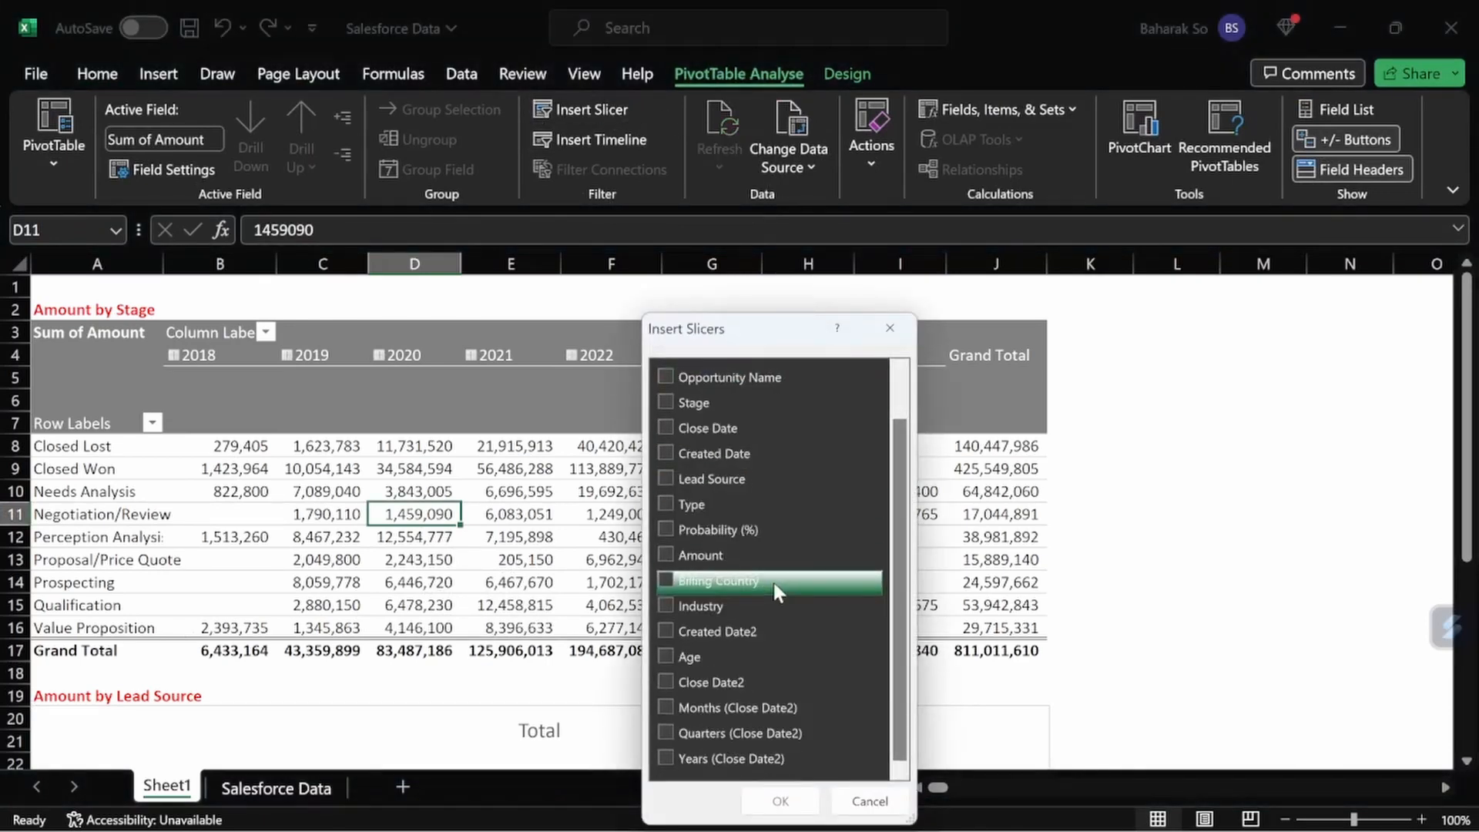
click(666, 504)
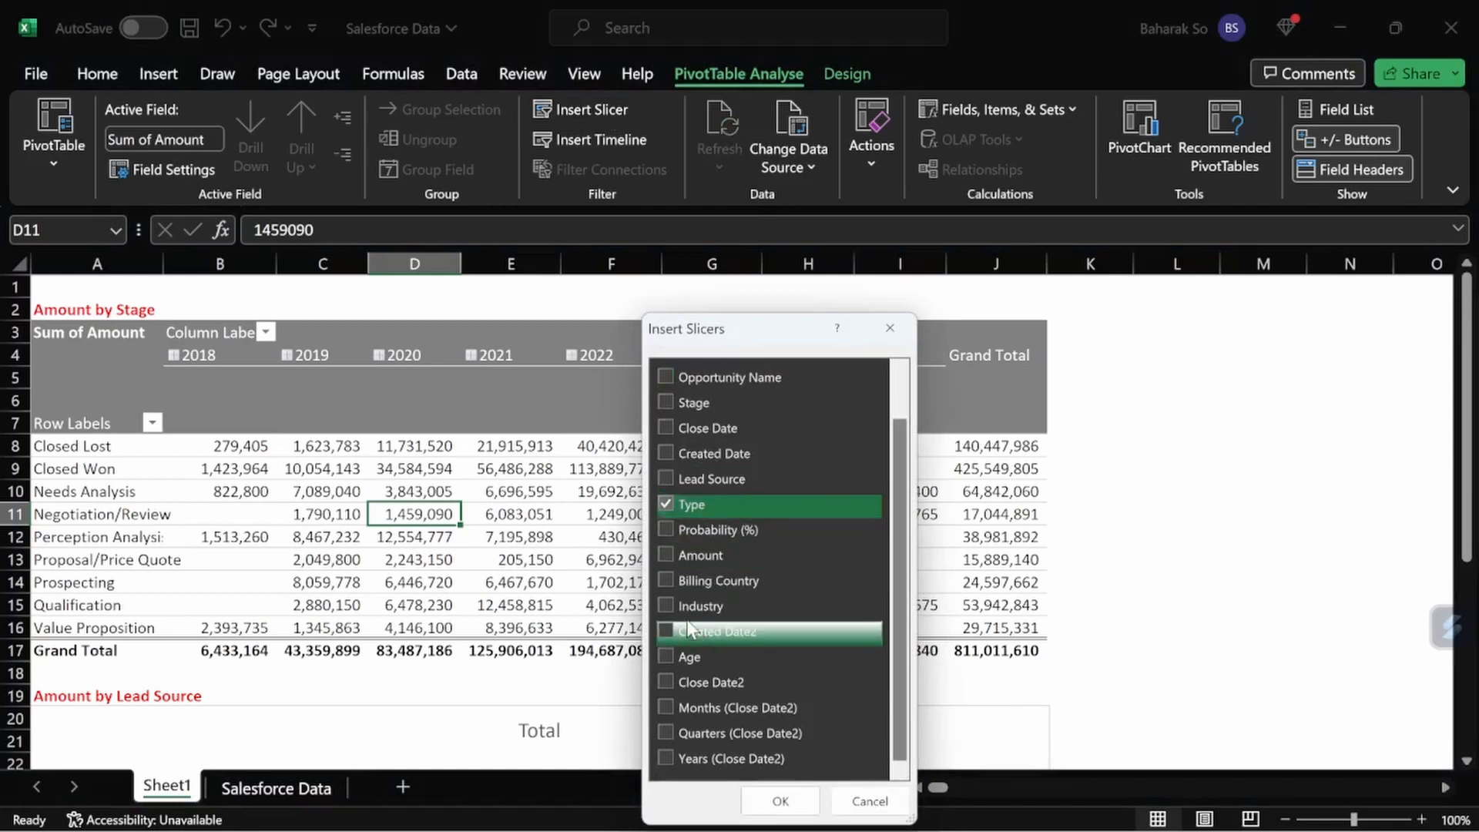
click(665, 606)
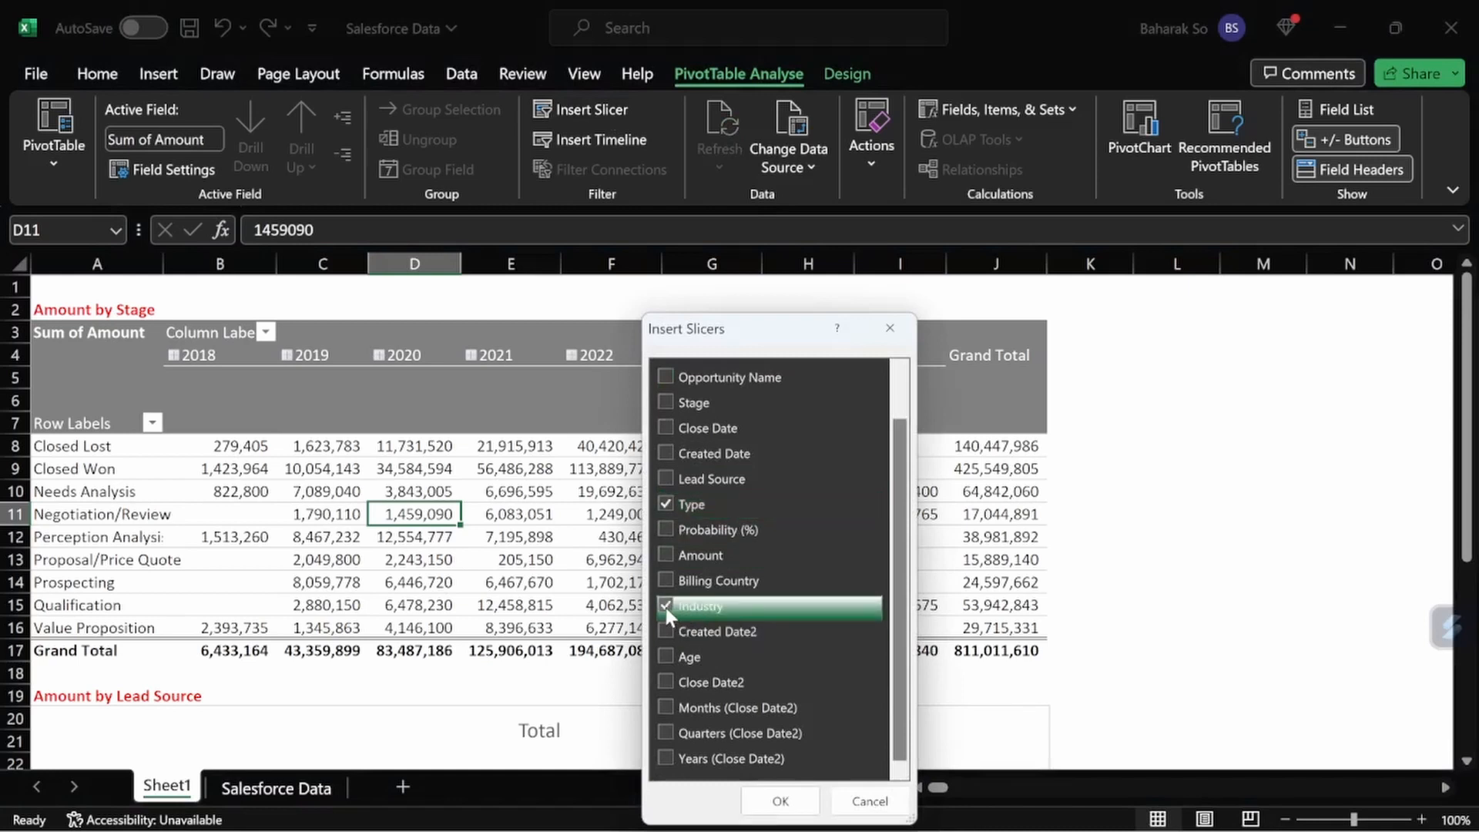
click(780, 801)
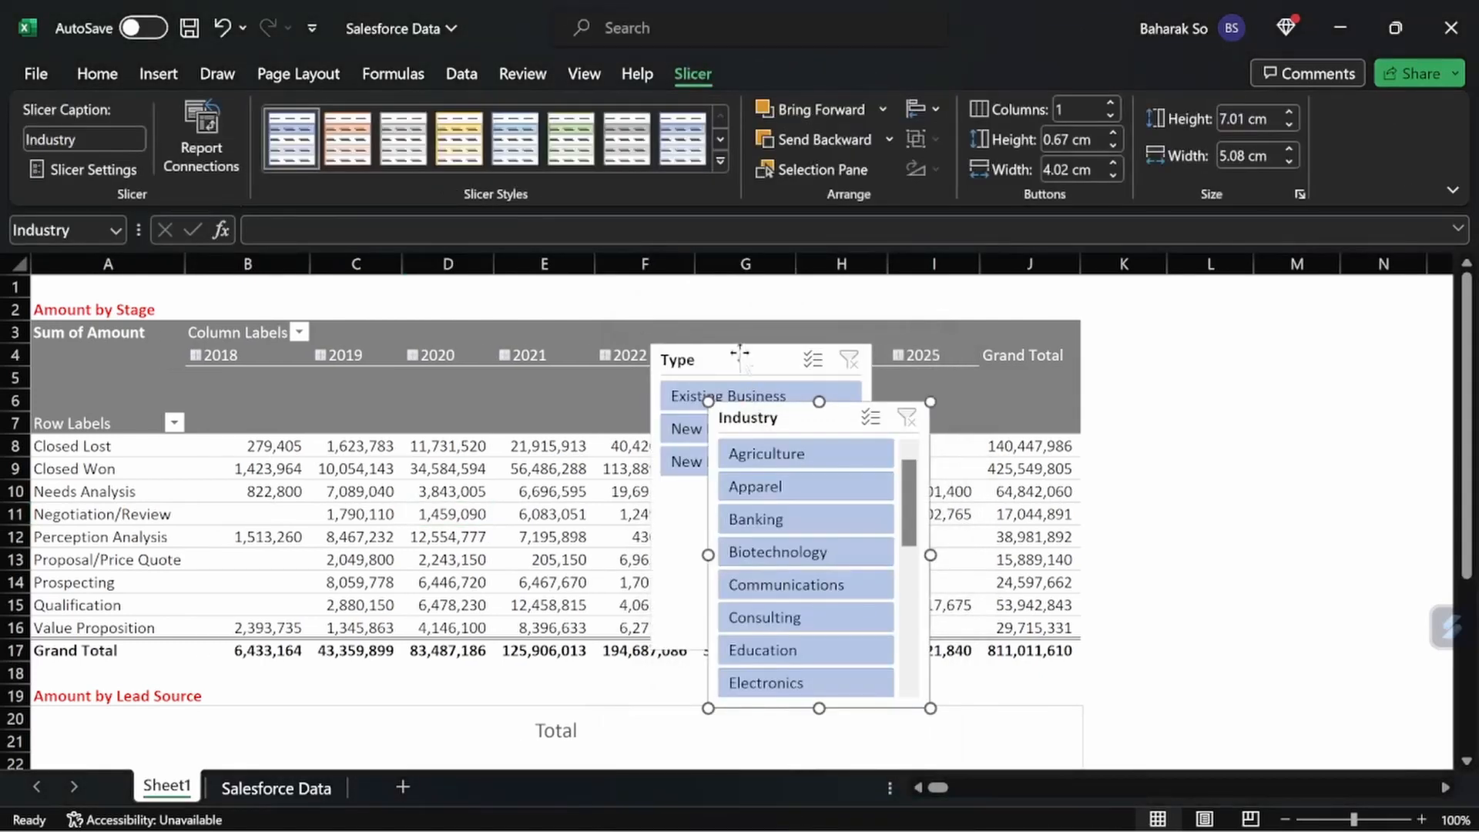
Place the Industry slicer beside the Amount by Stage PivotTable with the Type slicer next to it, and shorten the Type slicer to about 3.45 cm.
drag(732, 418, 1129, 308)
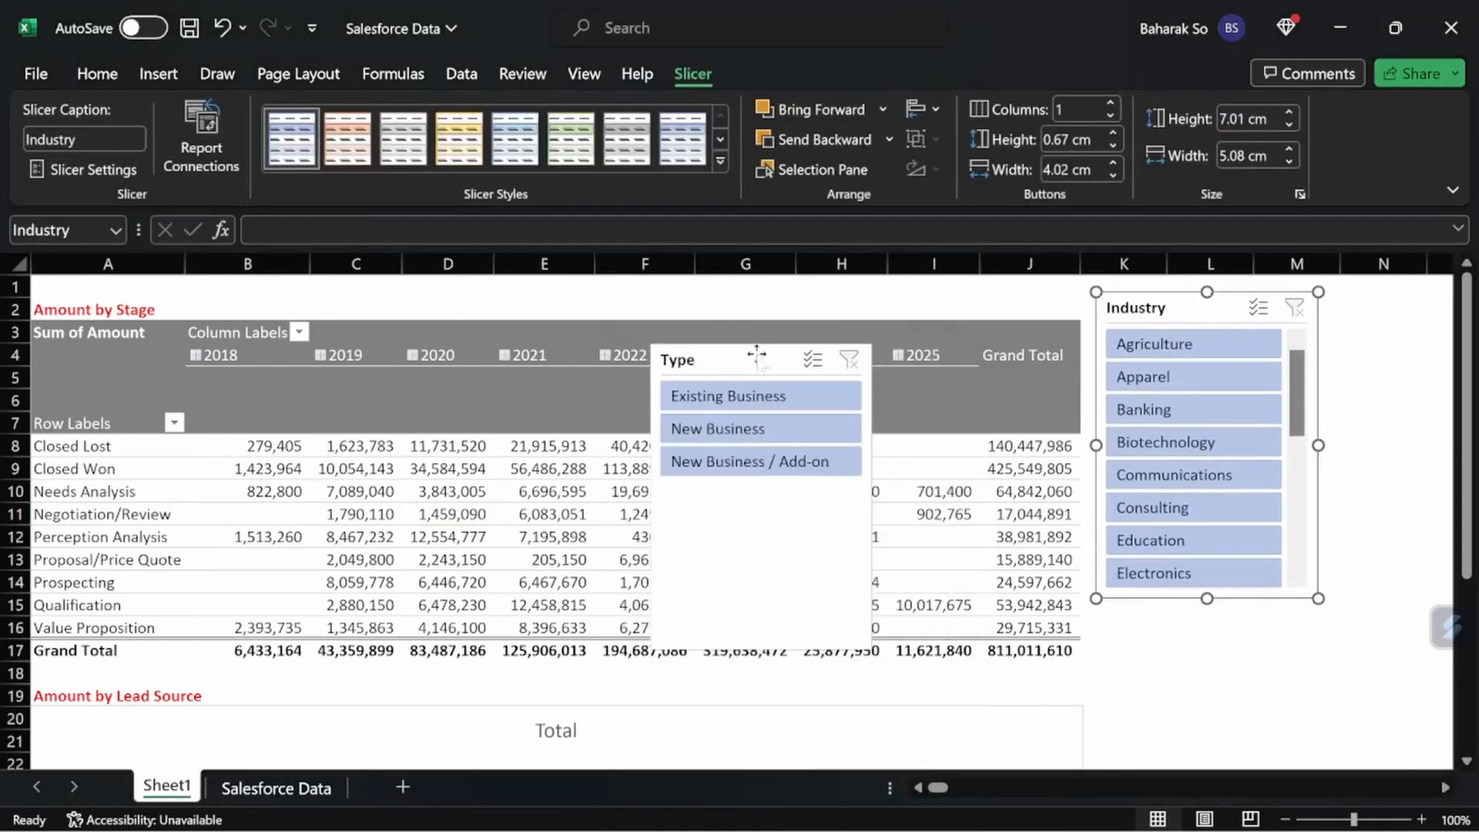
drag(702, 356, 1357, 302)
drag(1427, 594, 1426, 439)
Filter the Amount by Stage PivotTable to the New Business type and the Banking industry with the slicers.
scroll(674, 634, down, 2)
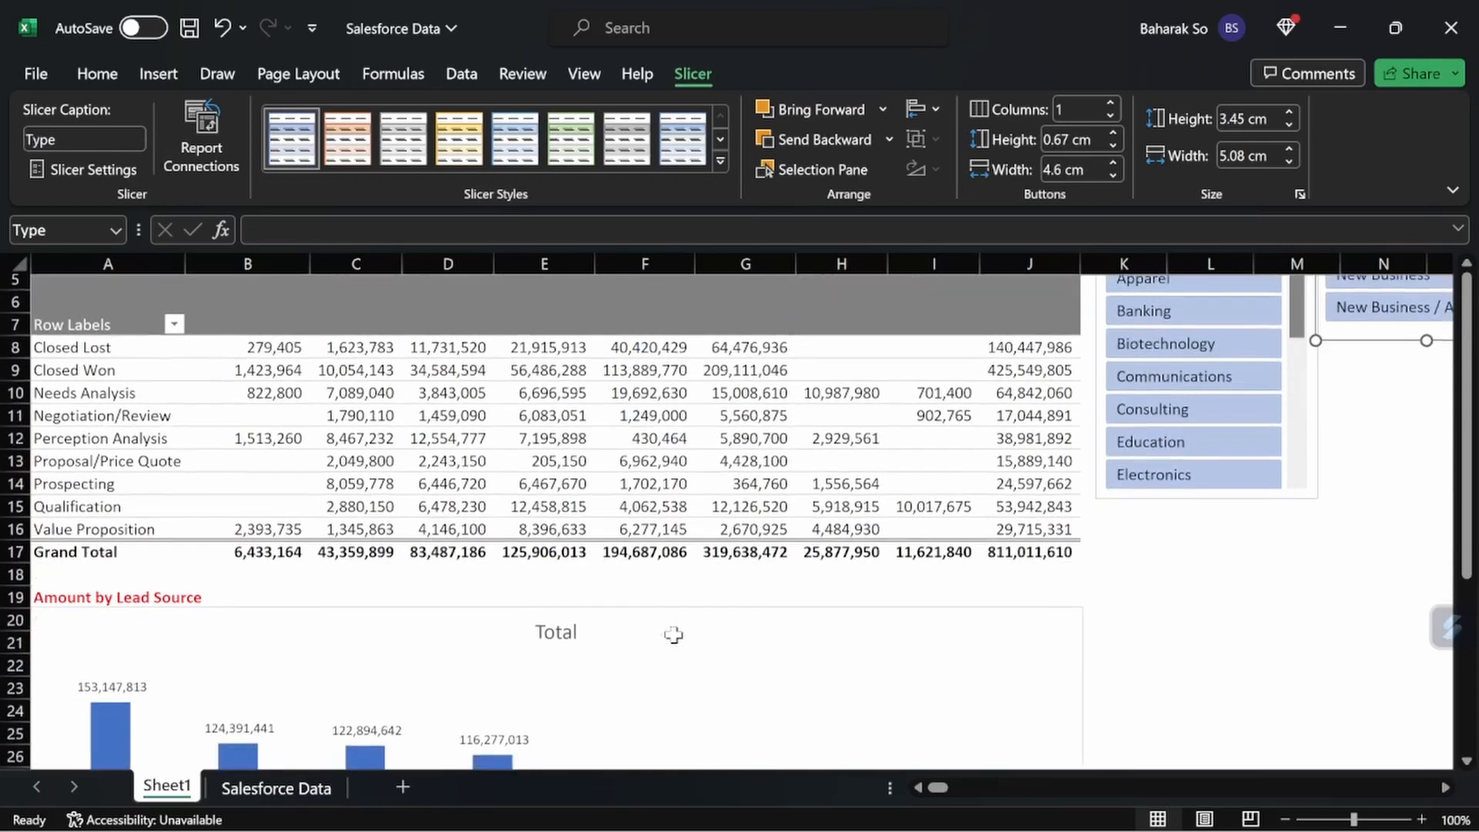
scroll(674, 634, up, 2)
scroll(674, 634, down, 5)
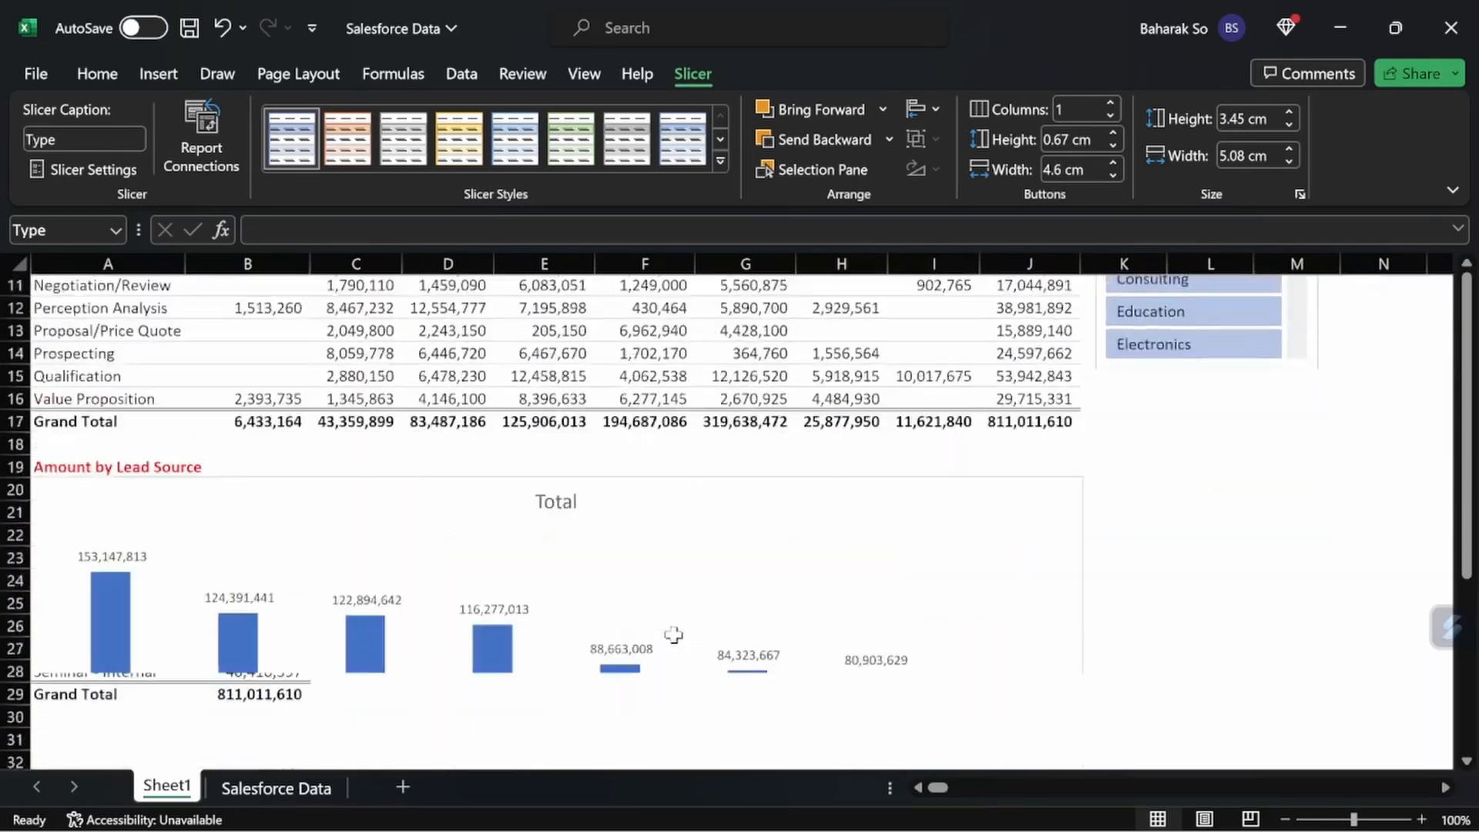
scroll(670, 634, up, 4)
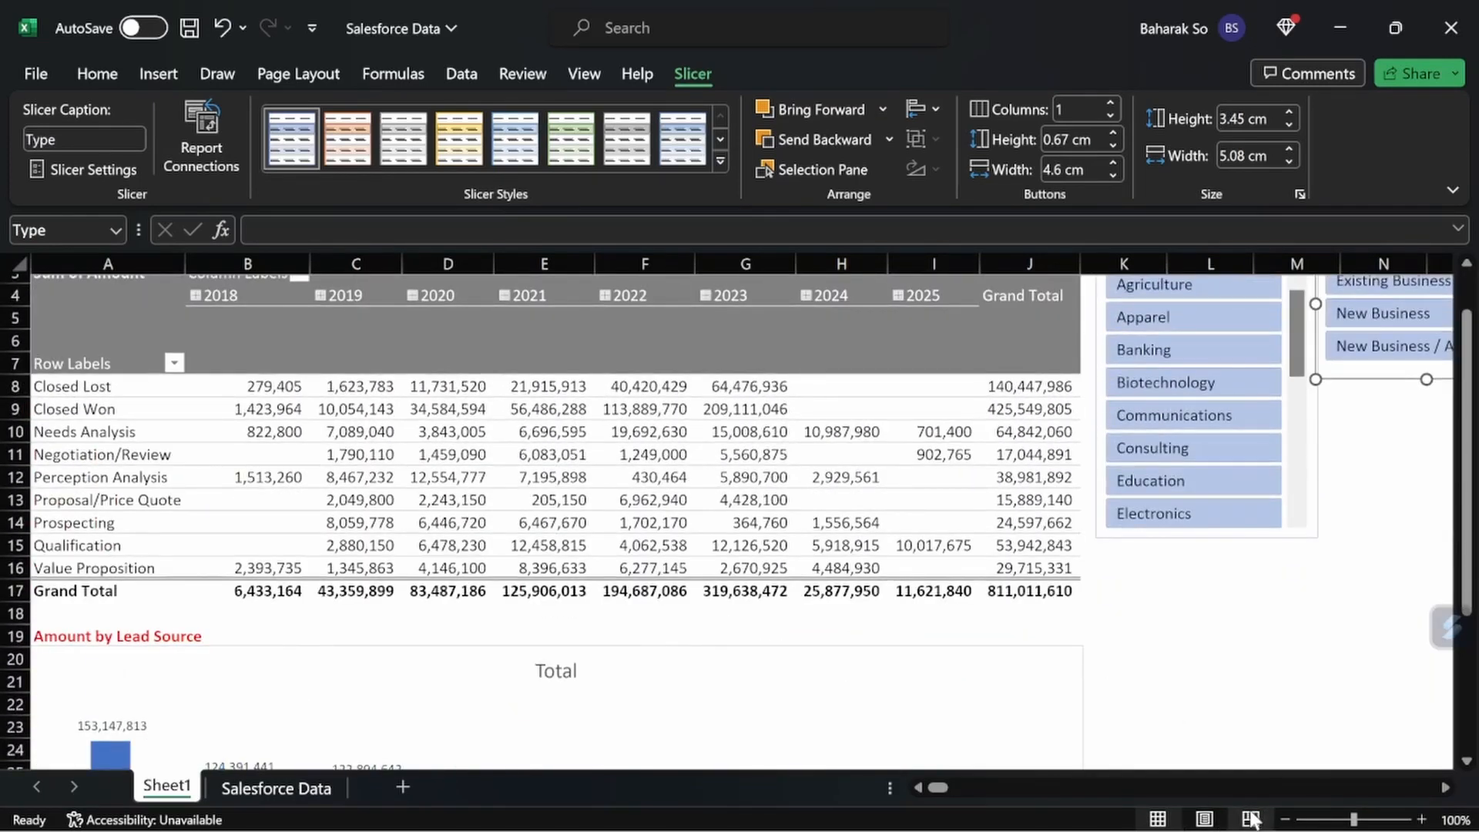
click(1282, 820)
click(1283, 819)
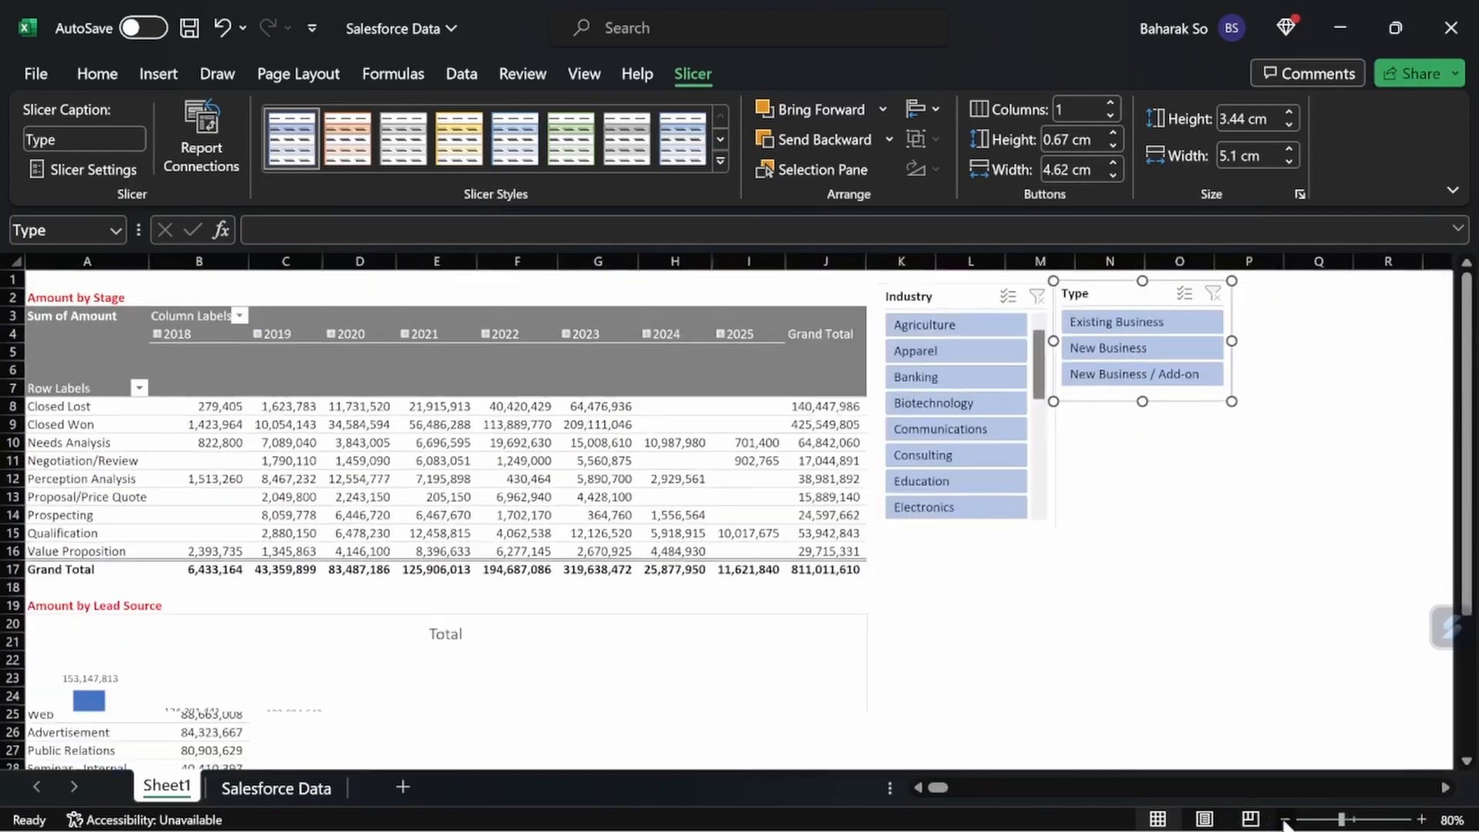
scroll(933, 616, down, 1)
scroll(932, 616, up, 1)
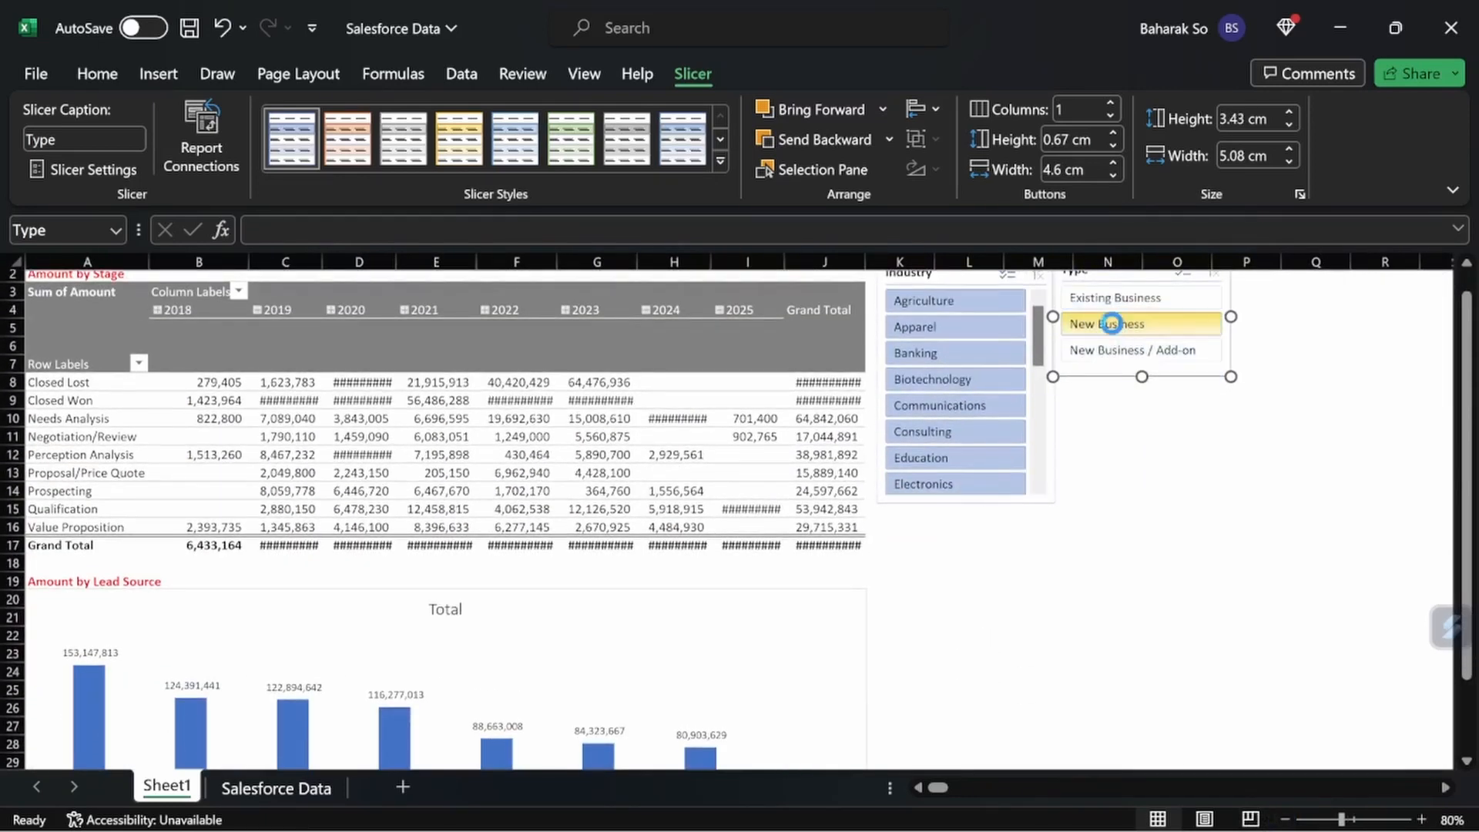
click(1112, 324)
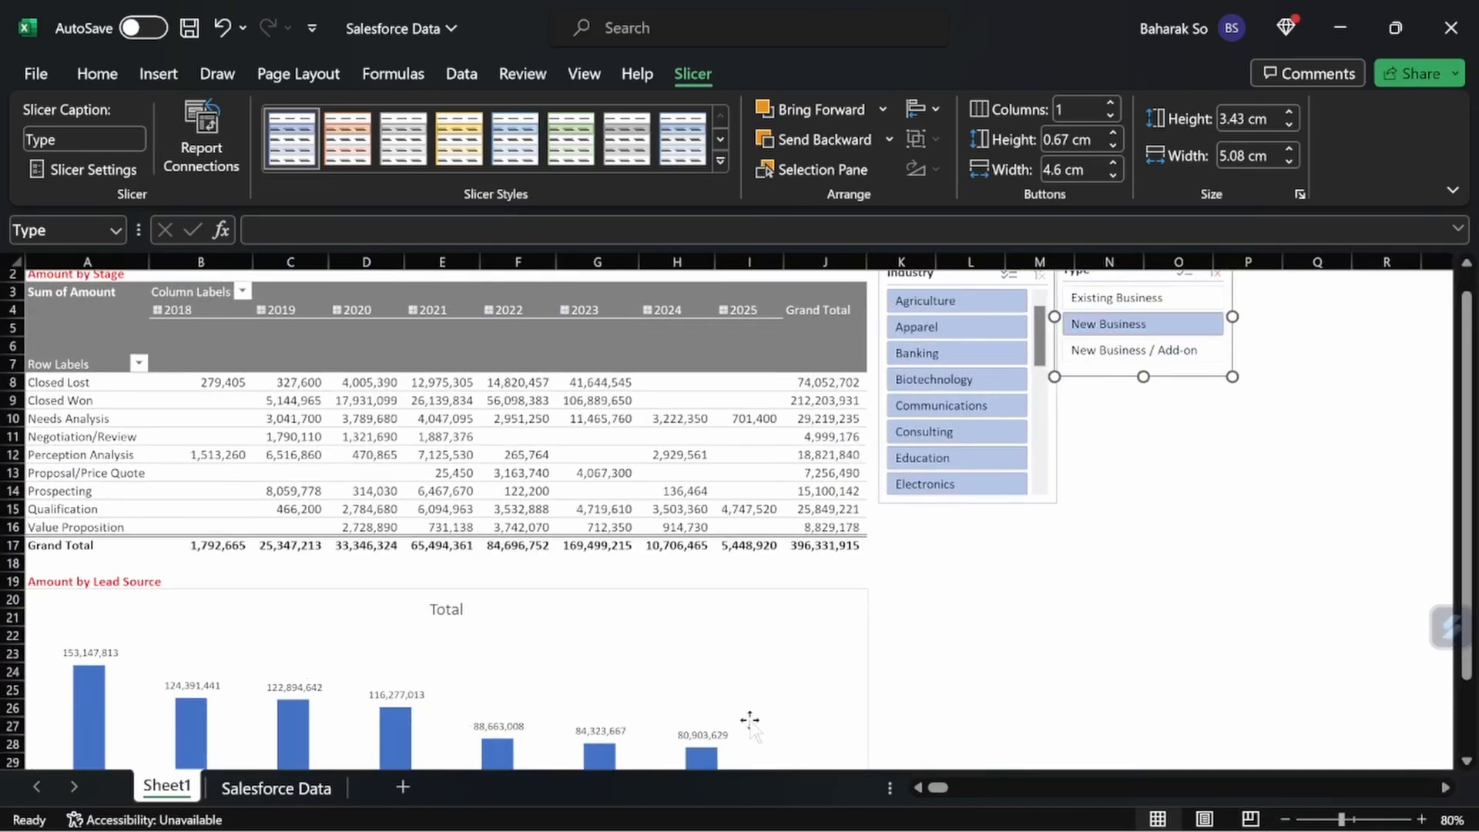
click(939, 354)
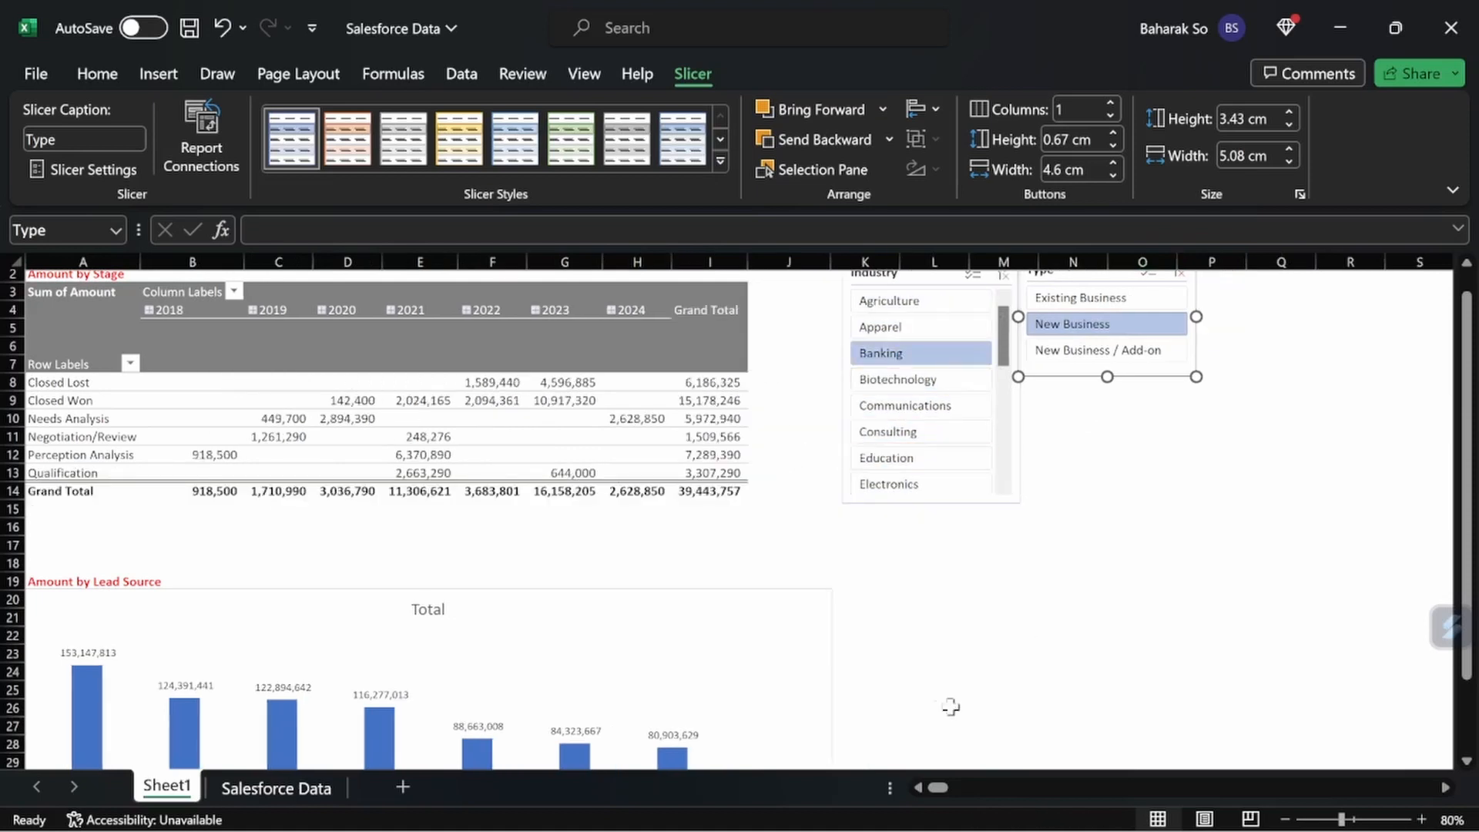
Clear the filters on the Industry and Type slicers.
scroll(1014, 612, up, 1)
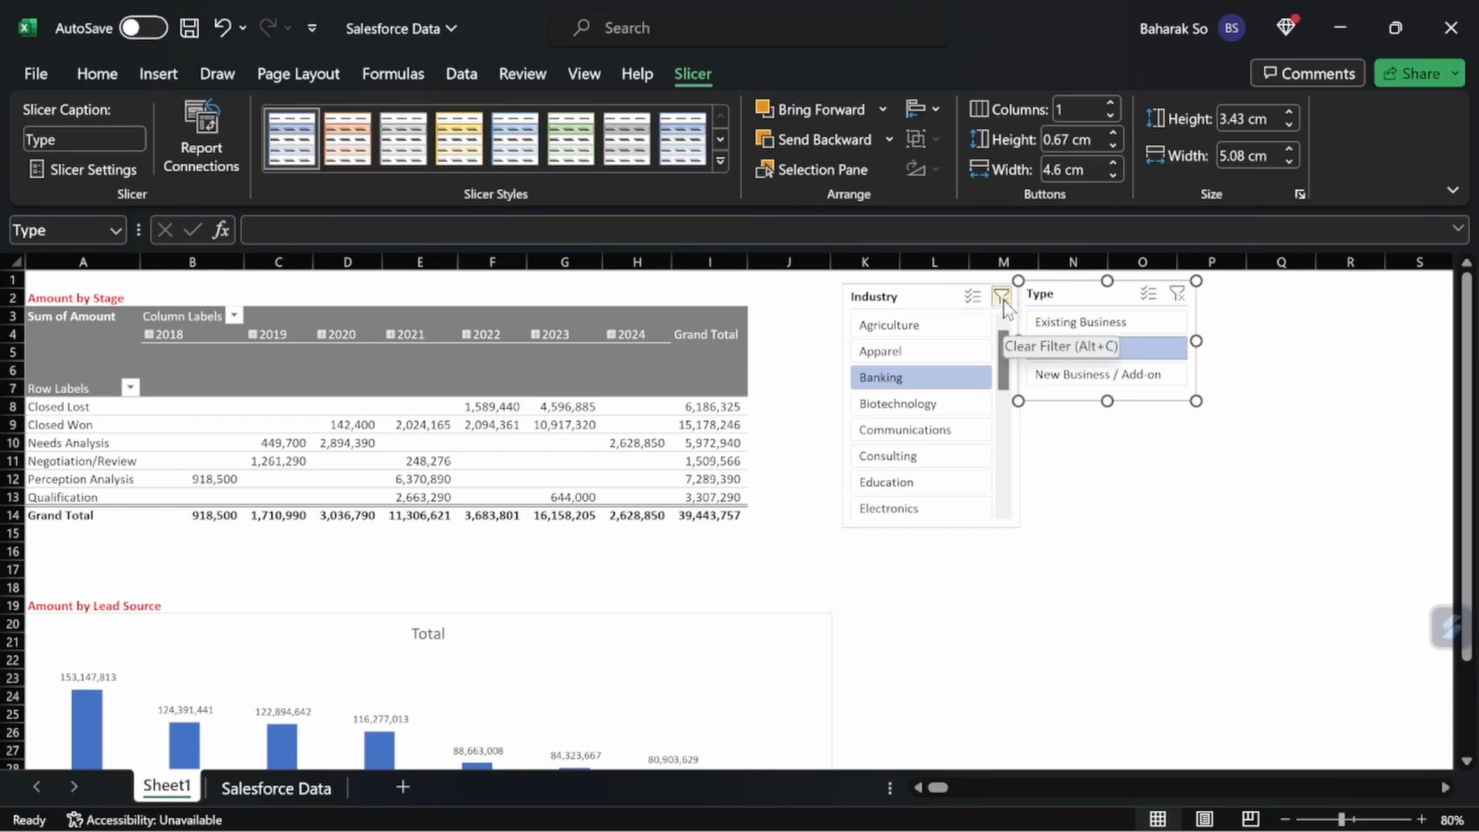
click(1002, 299)
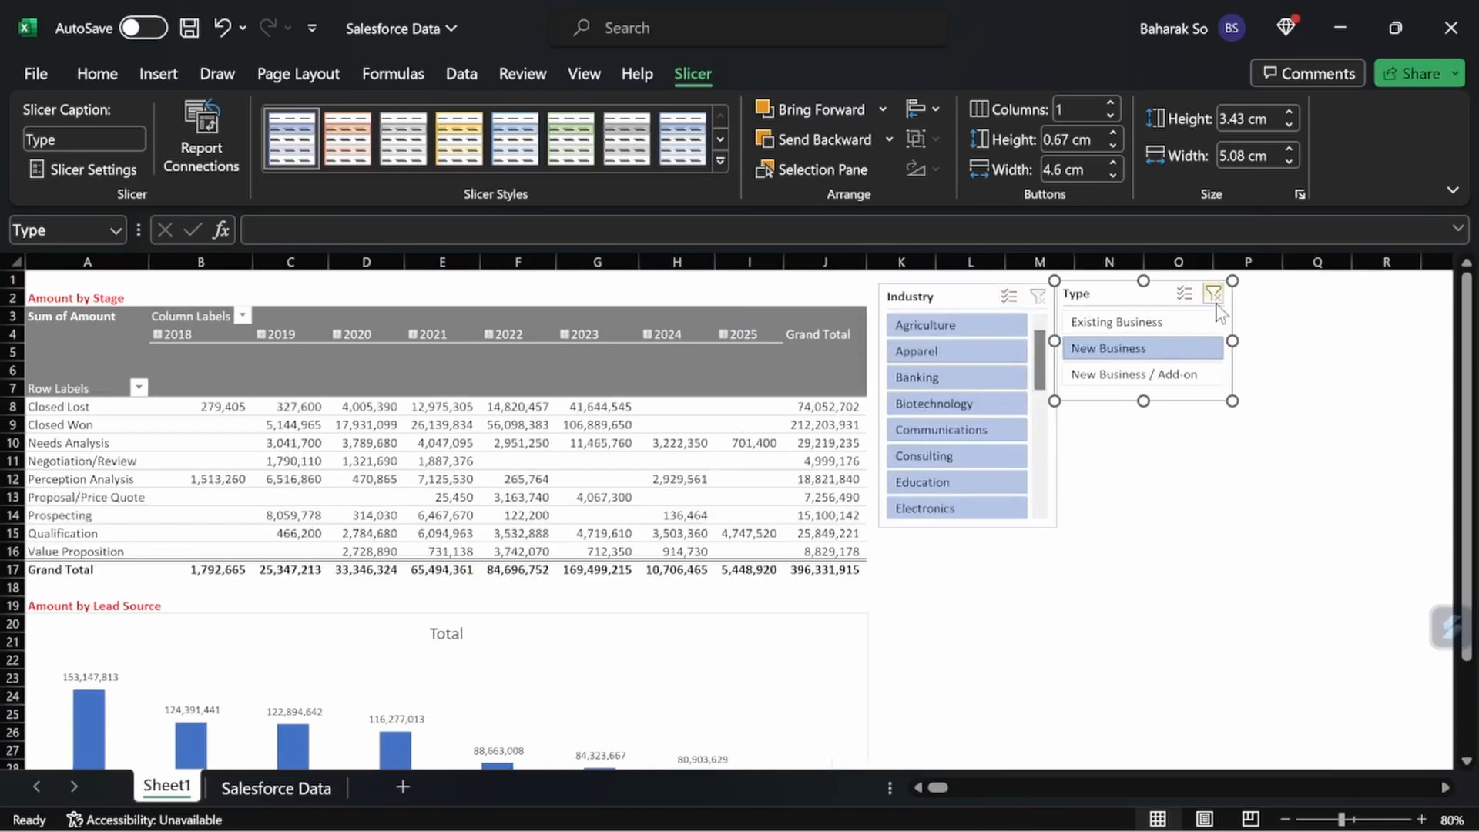
click(1216, 294)
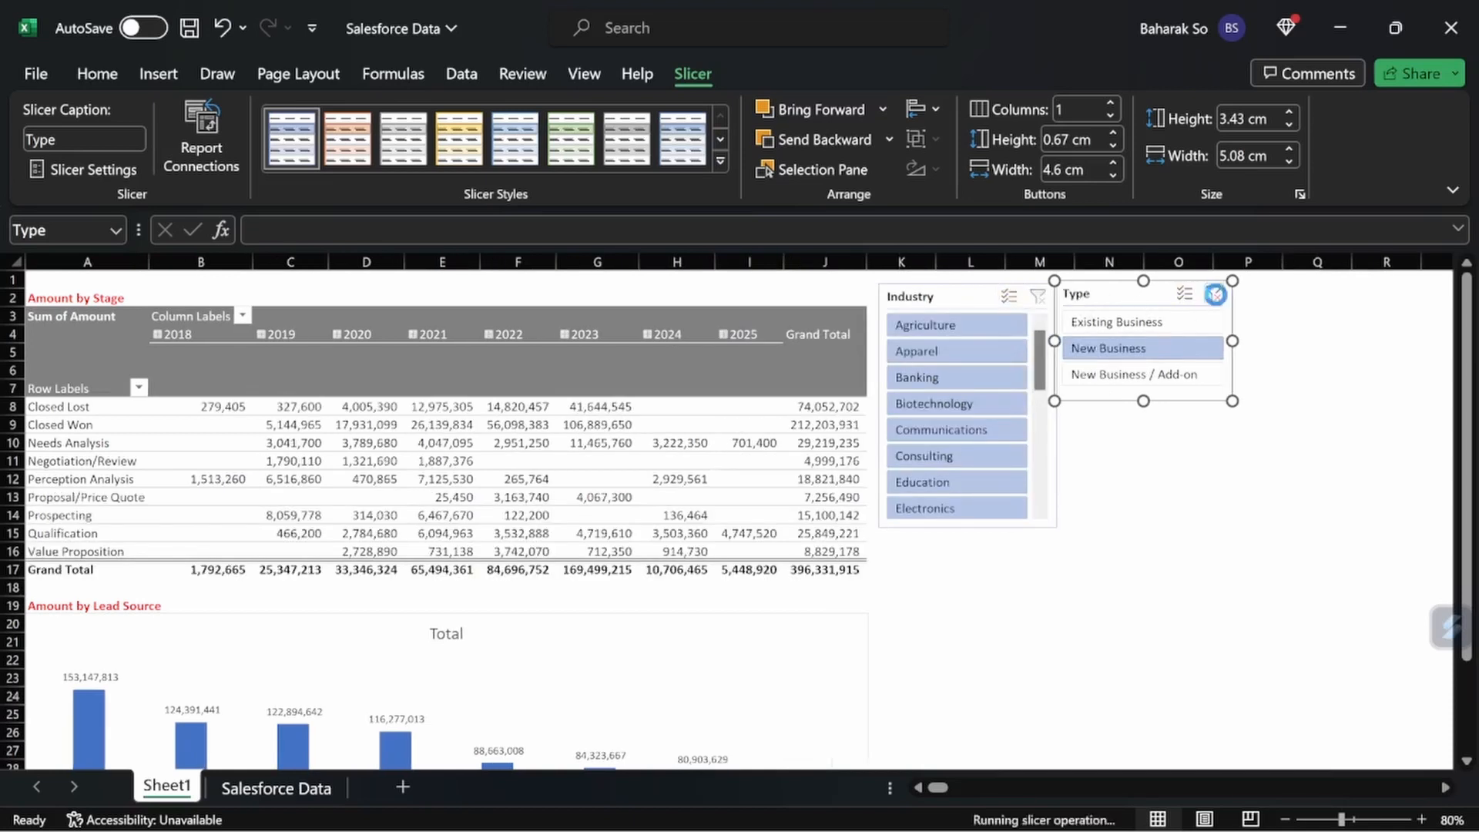
Connect the Industry slicer to PivotTable2 as well through its report connections.
click(965, 294)
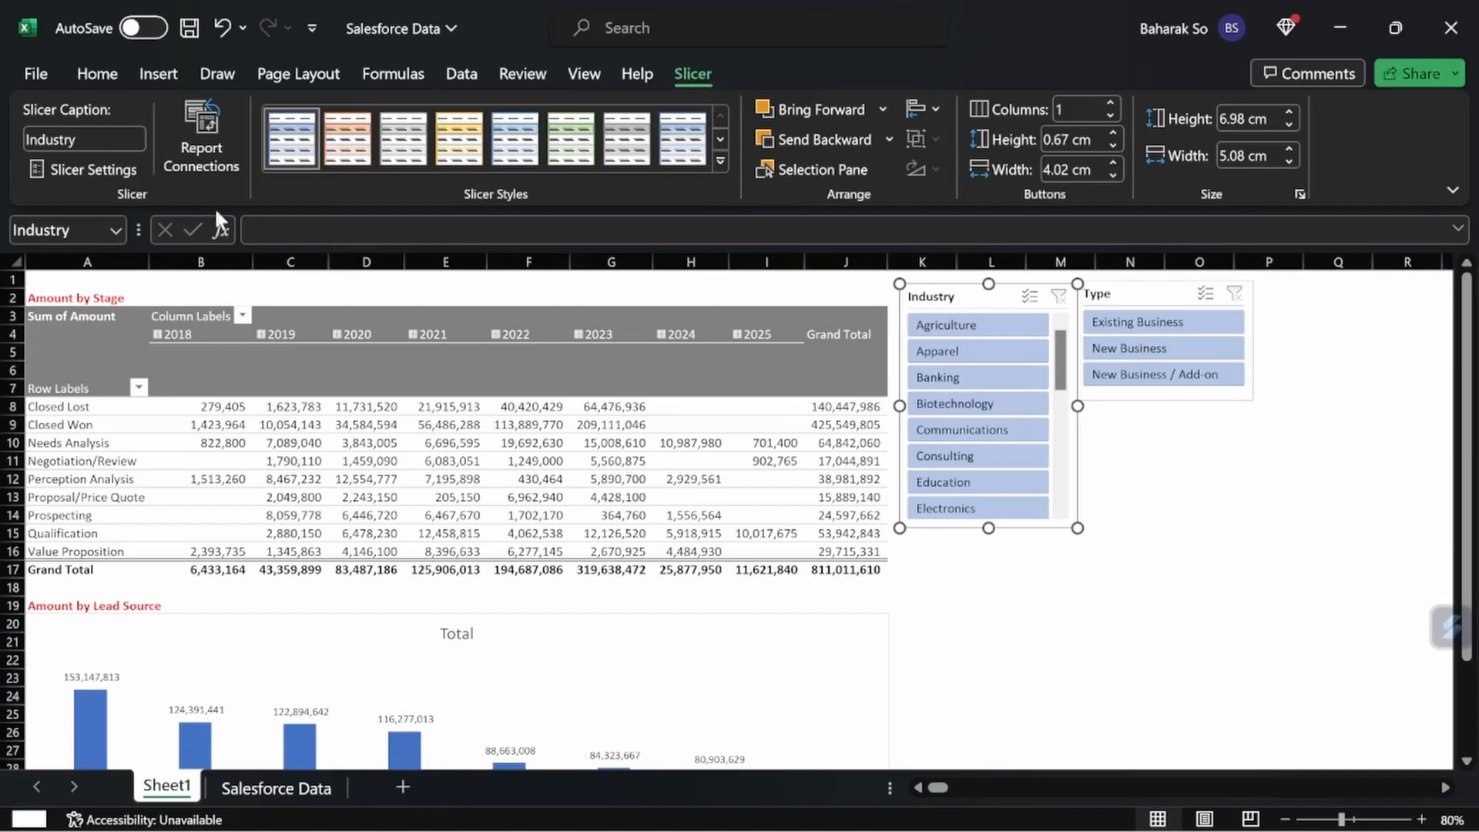
click(199, 154)
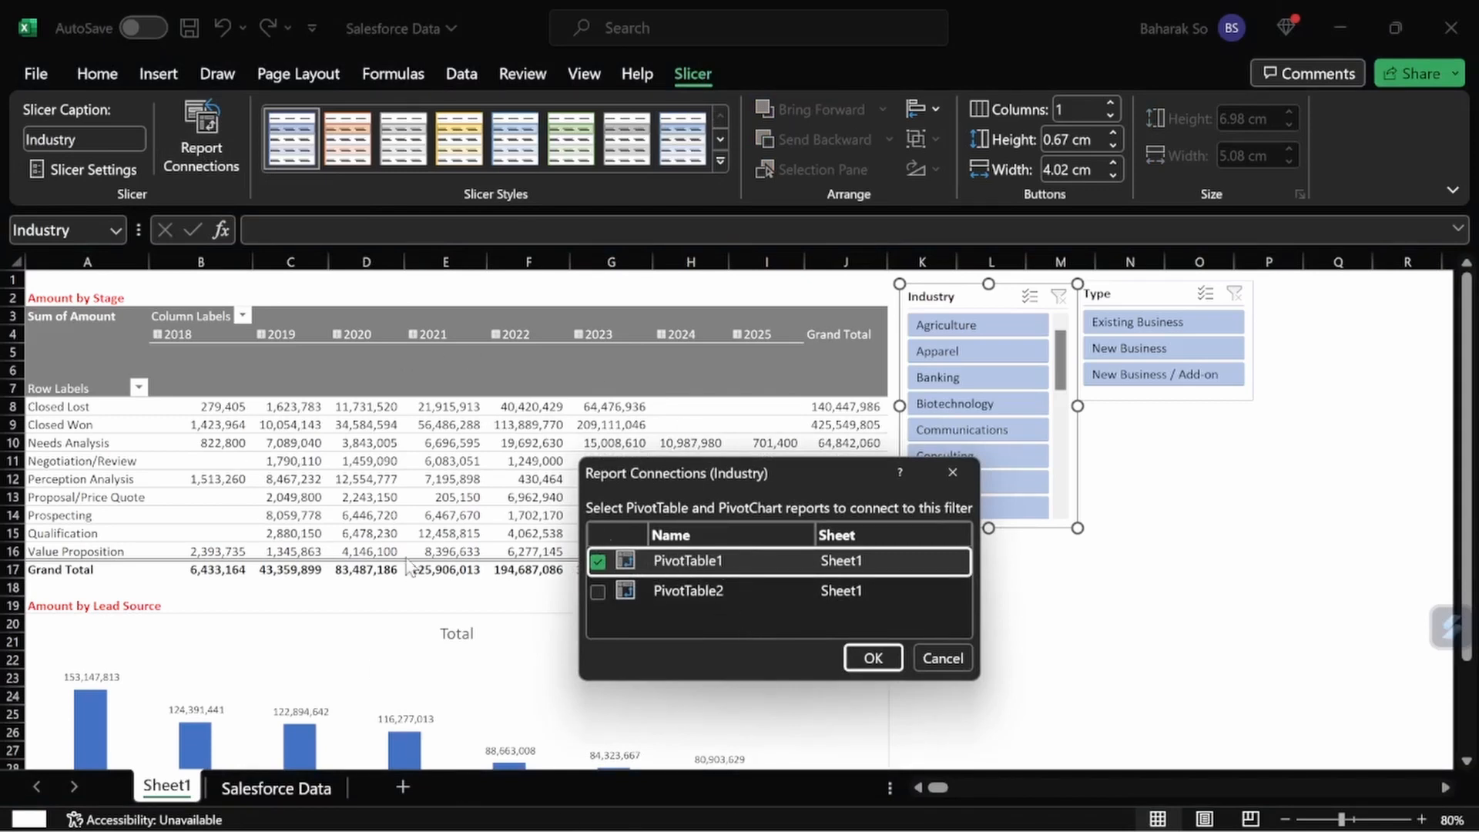
click(598, 593)
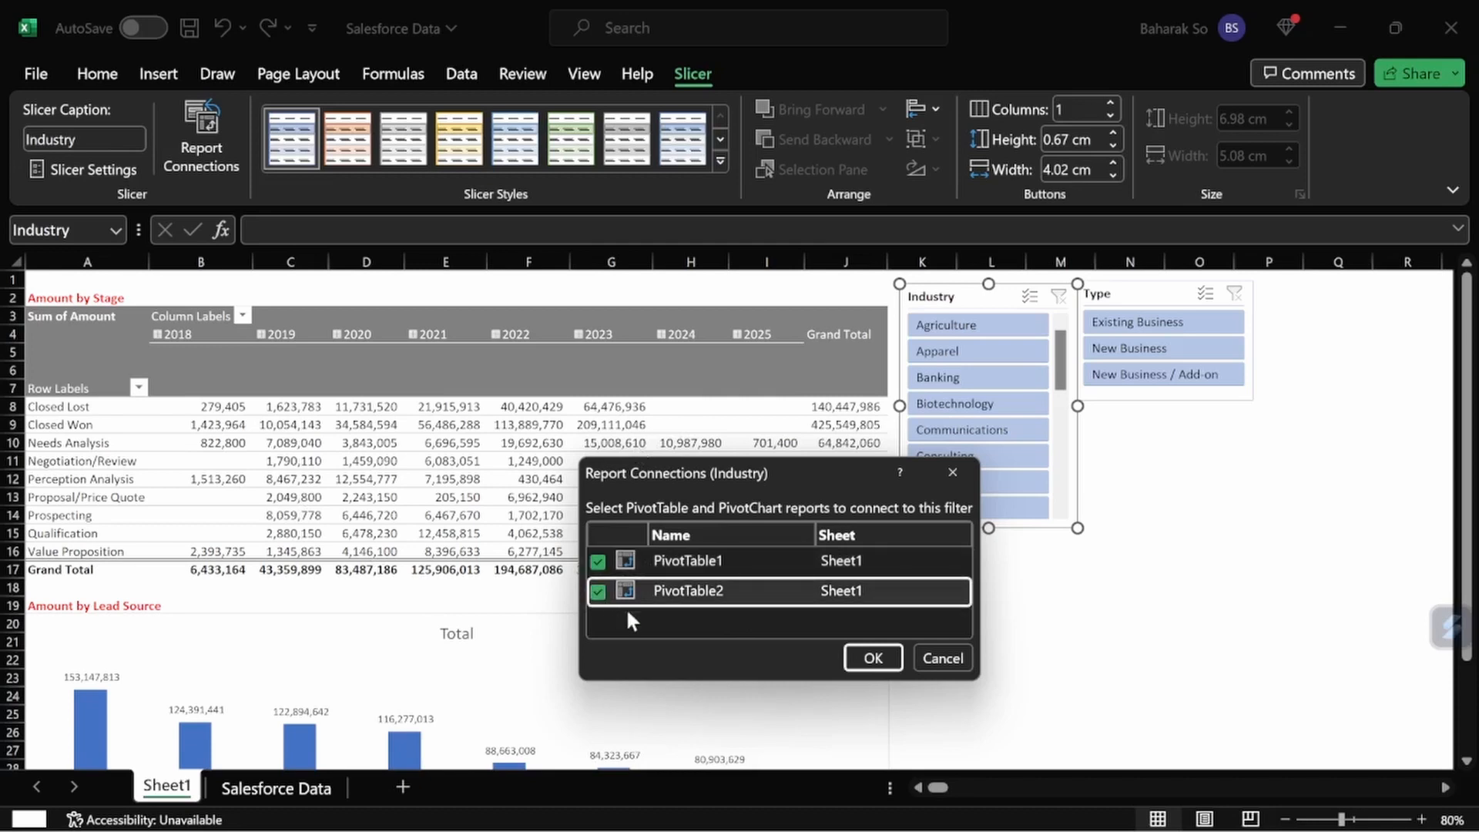
click(891, 664)
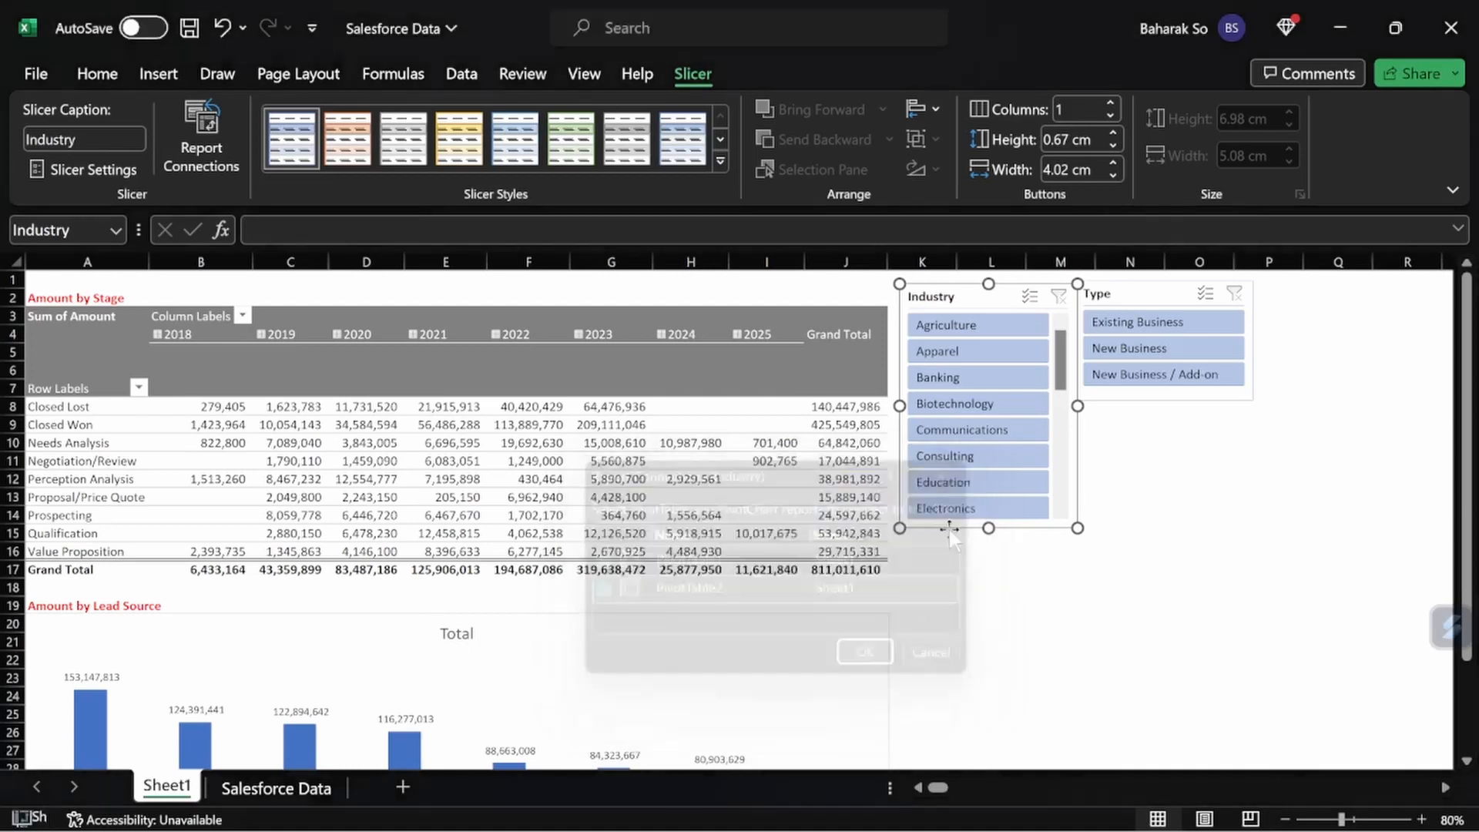
Connect the Type slicer to PivotTable2 as well through its report connections.
click(1130, 299)
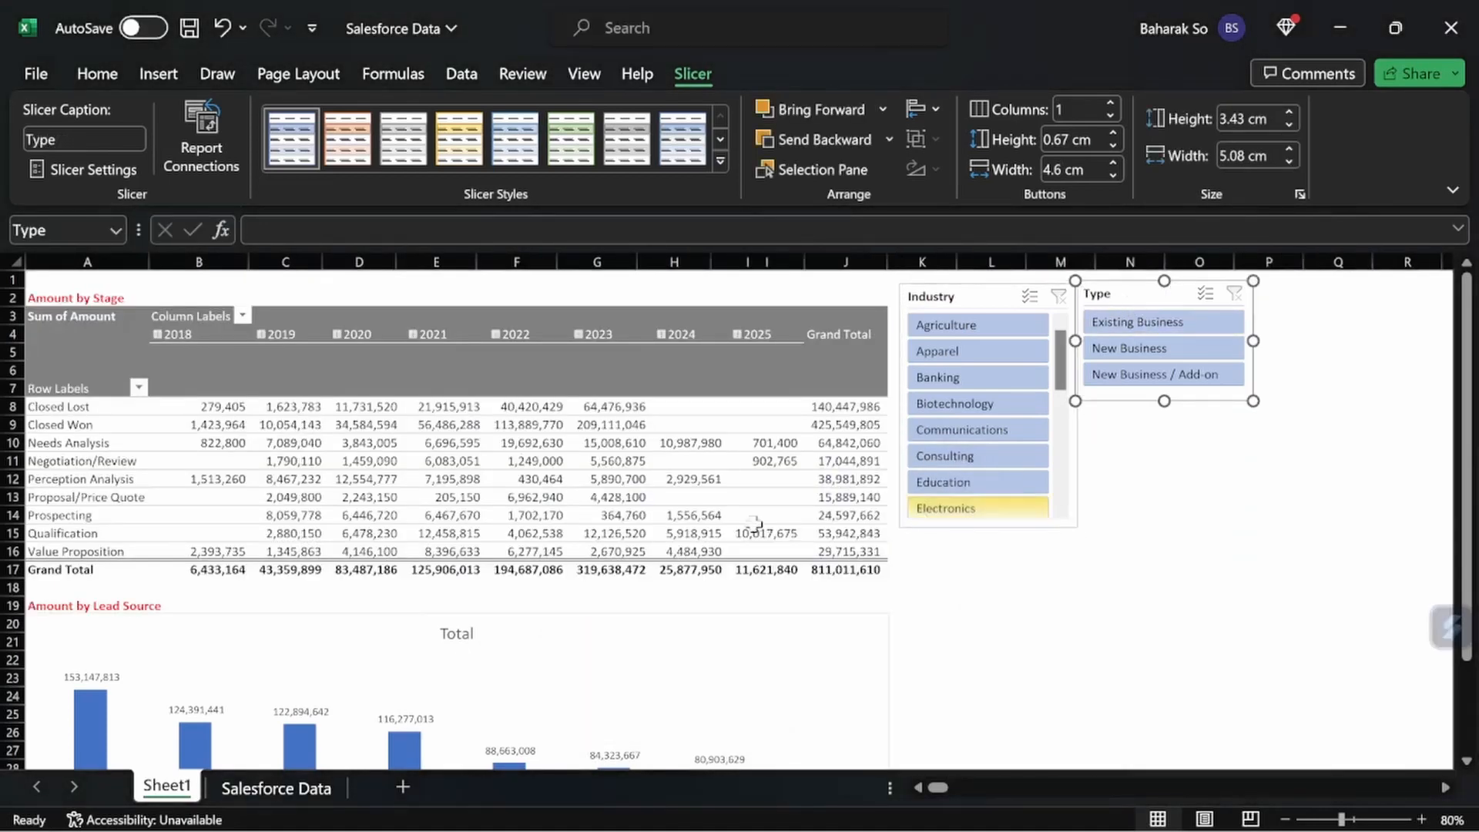
click(201, 150)
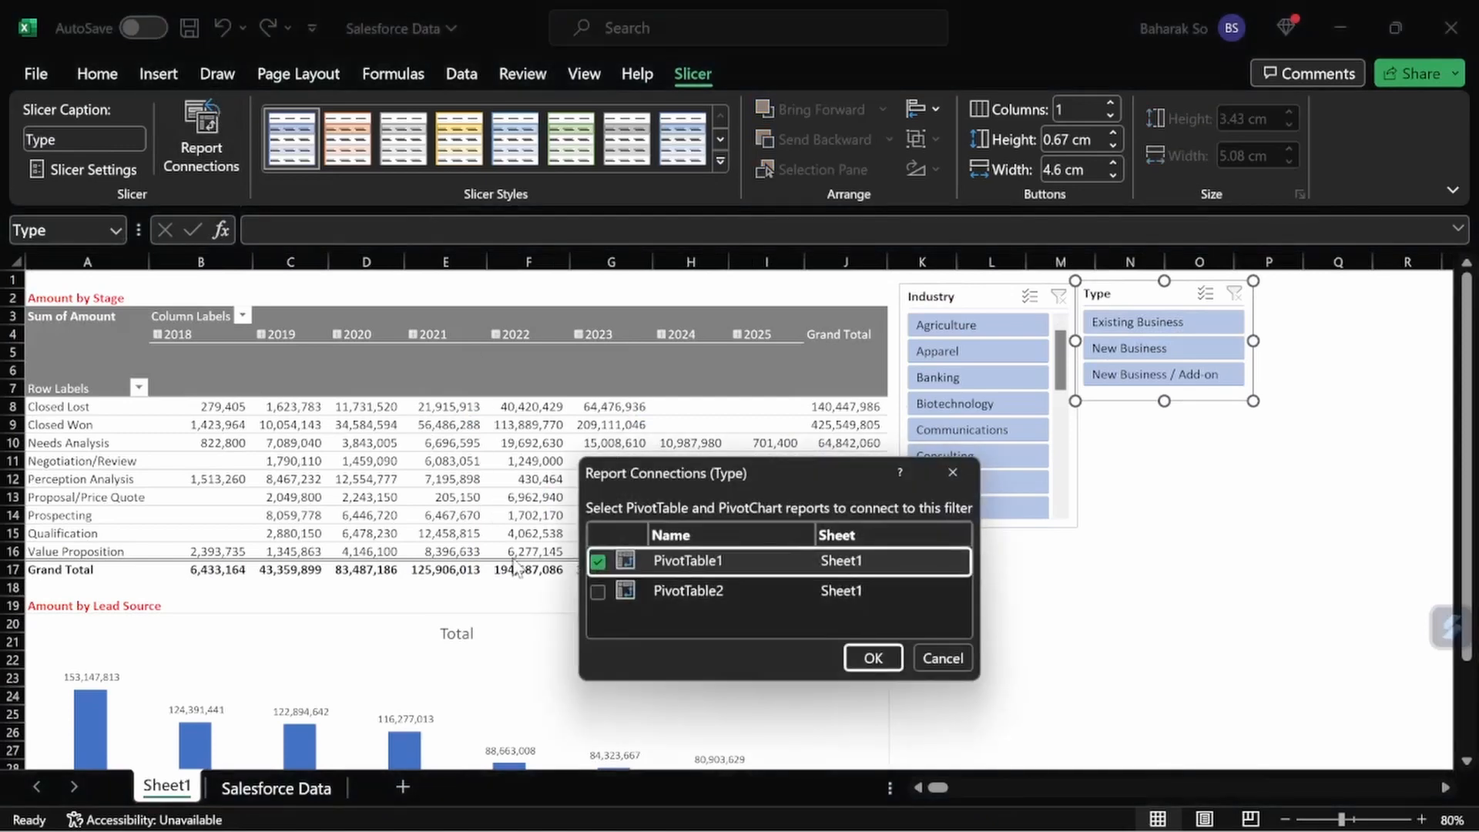
click(598, 592)
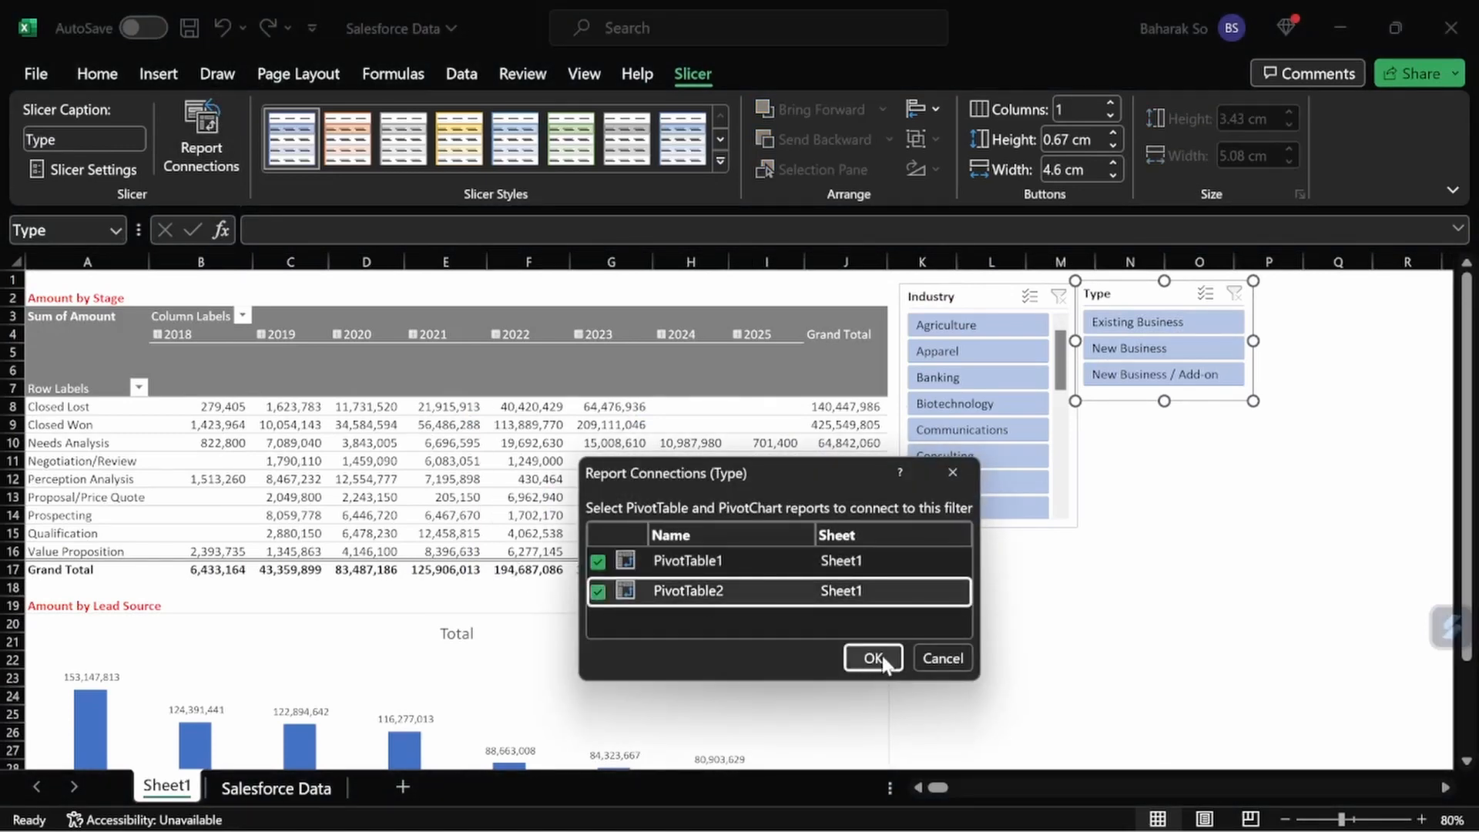
click(873, 658)
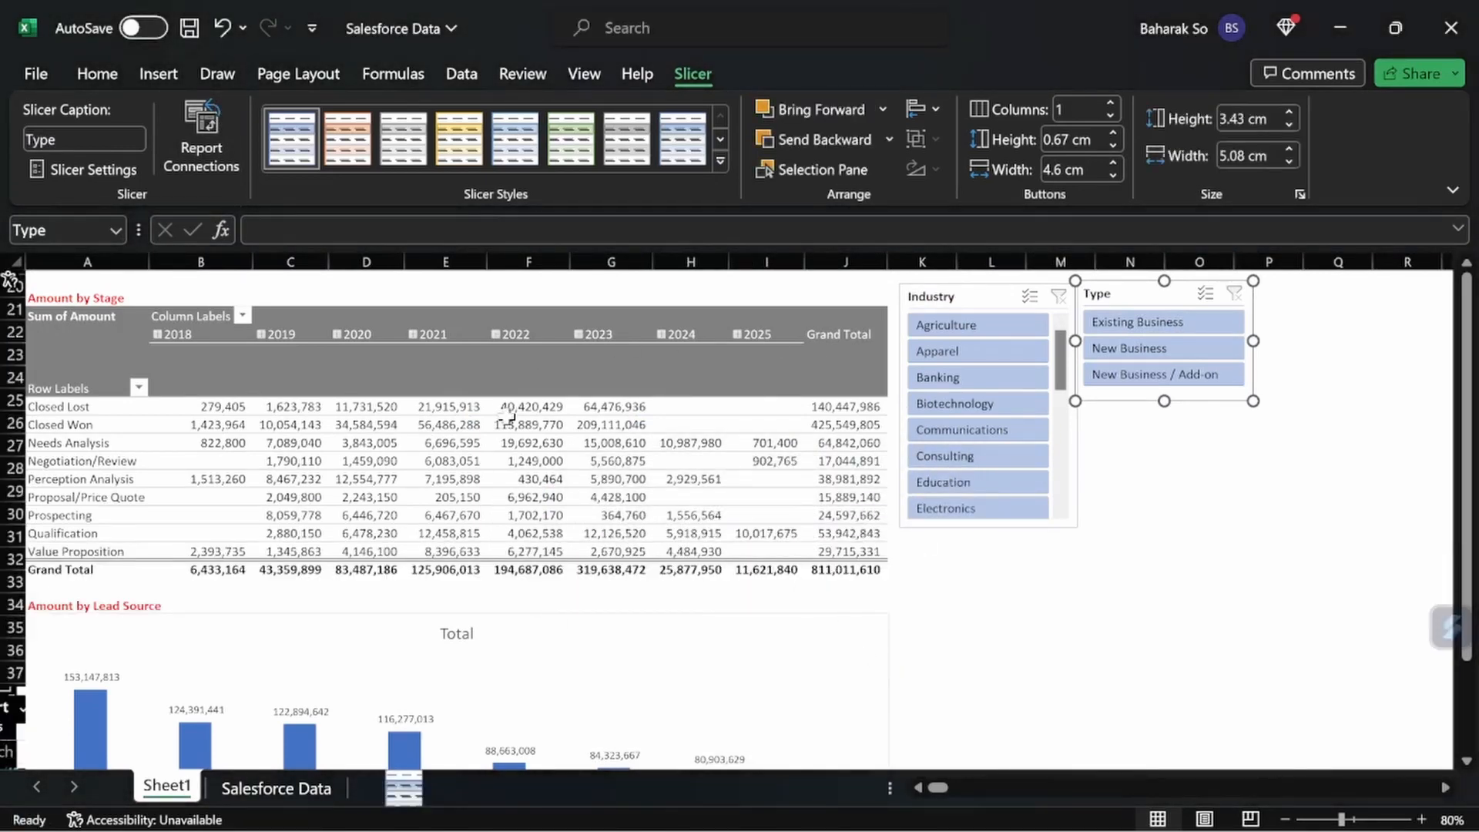
Rename the Amount by Stage PivotTable to "View by Stage" in its PivotTable options.
right_click(510, 422)
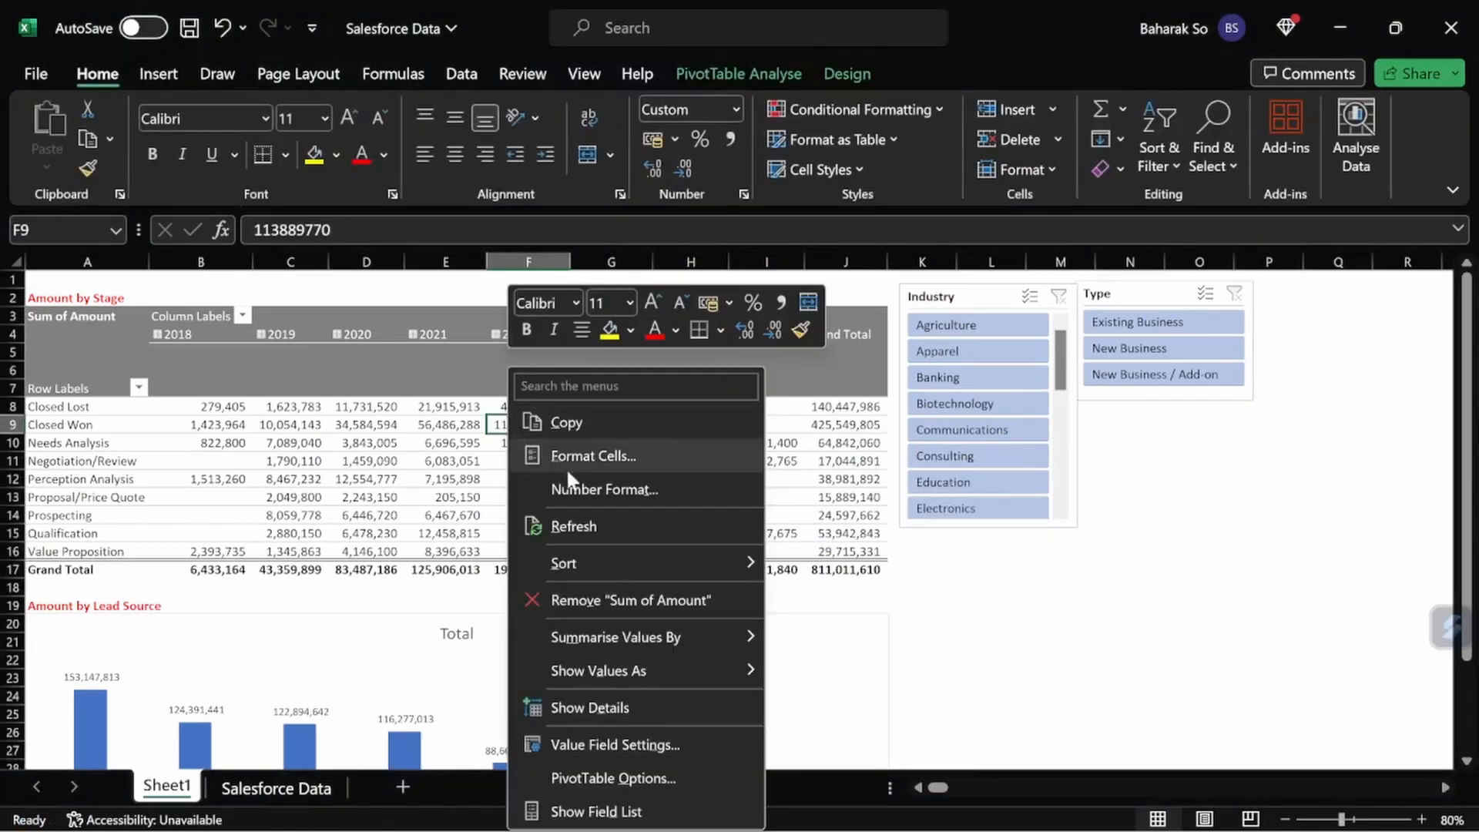
click(647, 785)
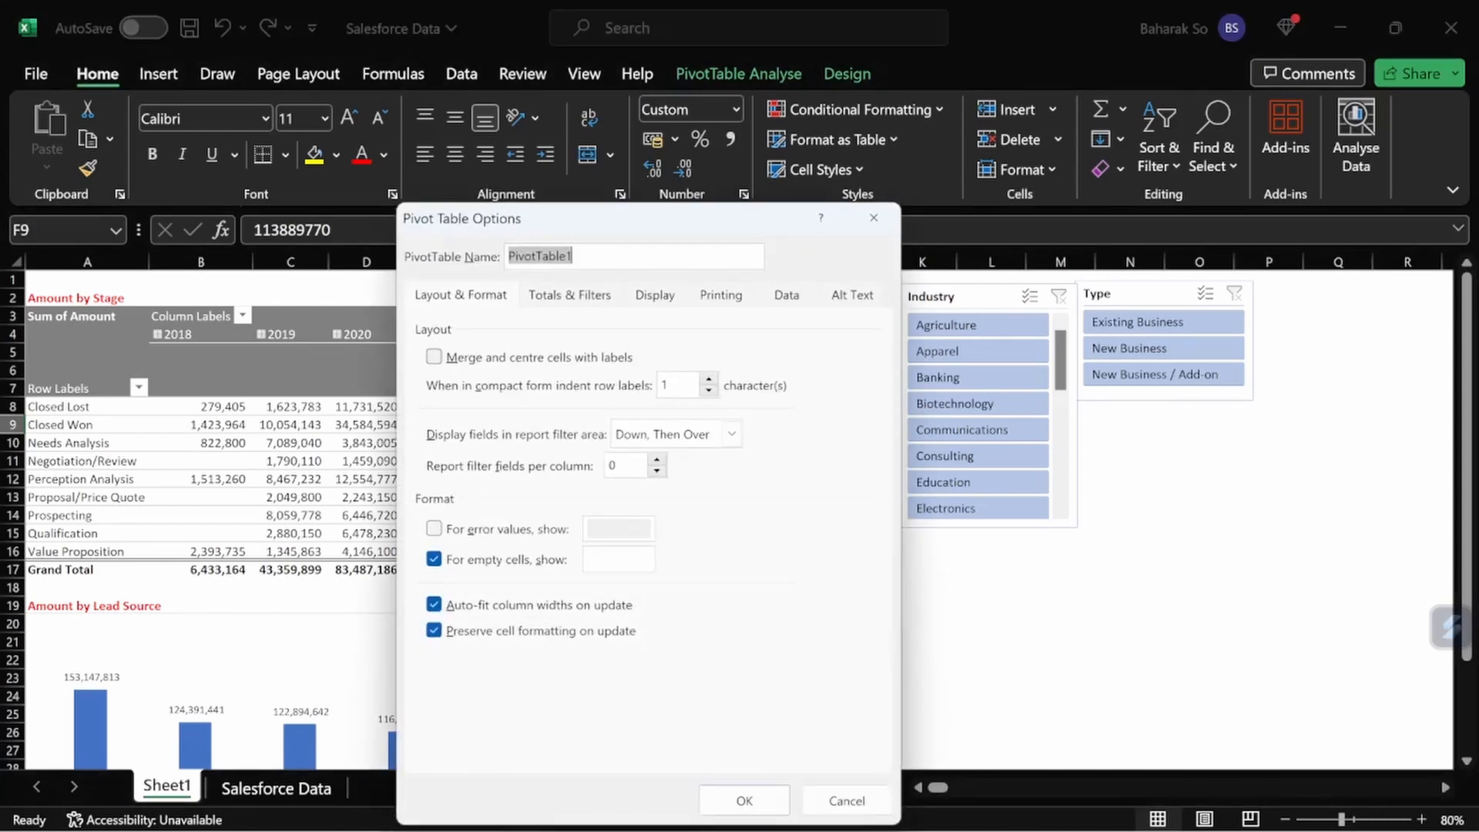
text(View )
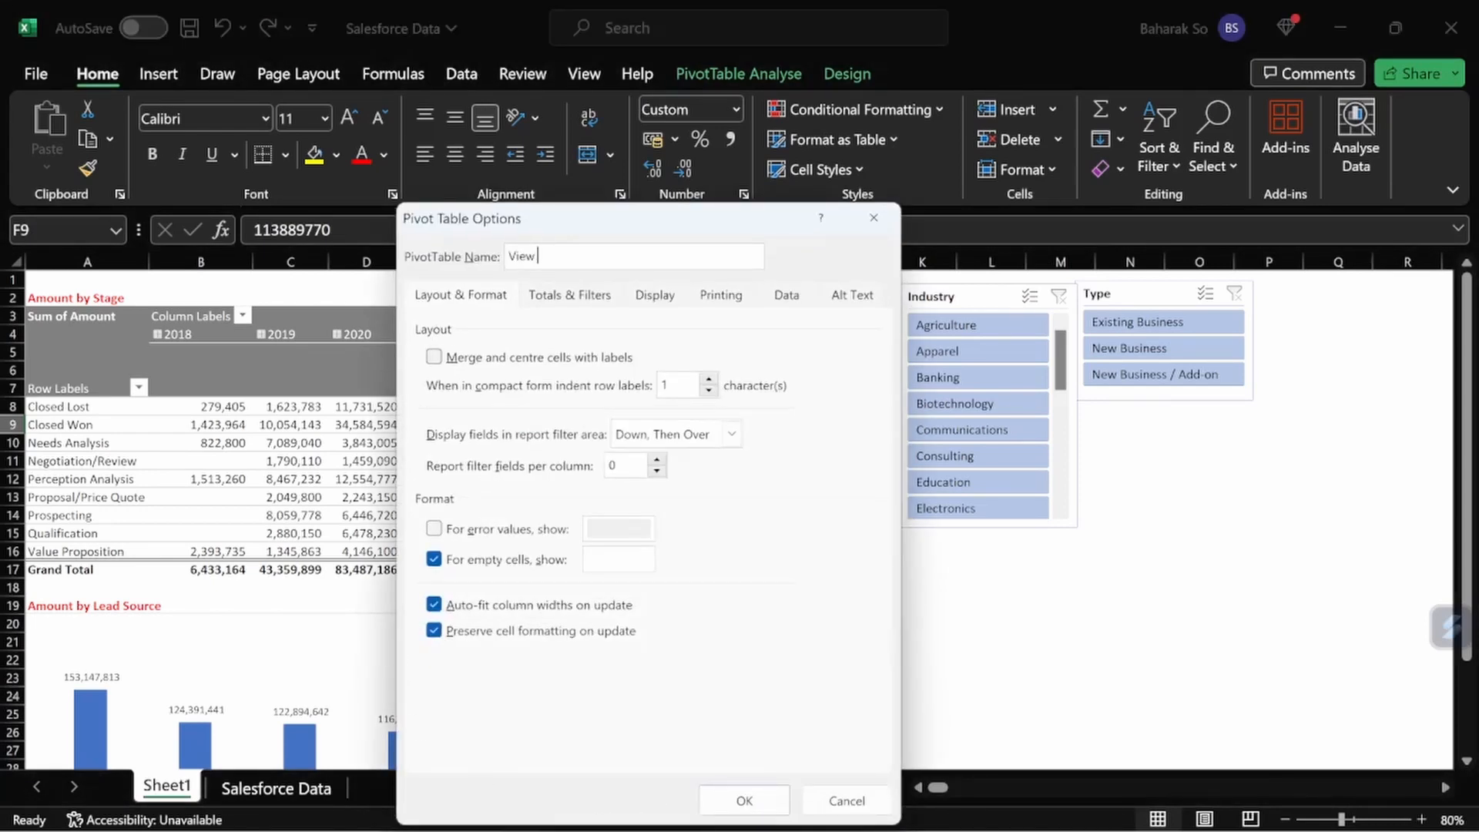
text(by Stage)
click(744, 800)
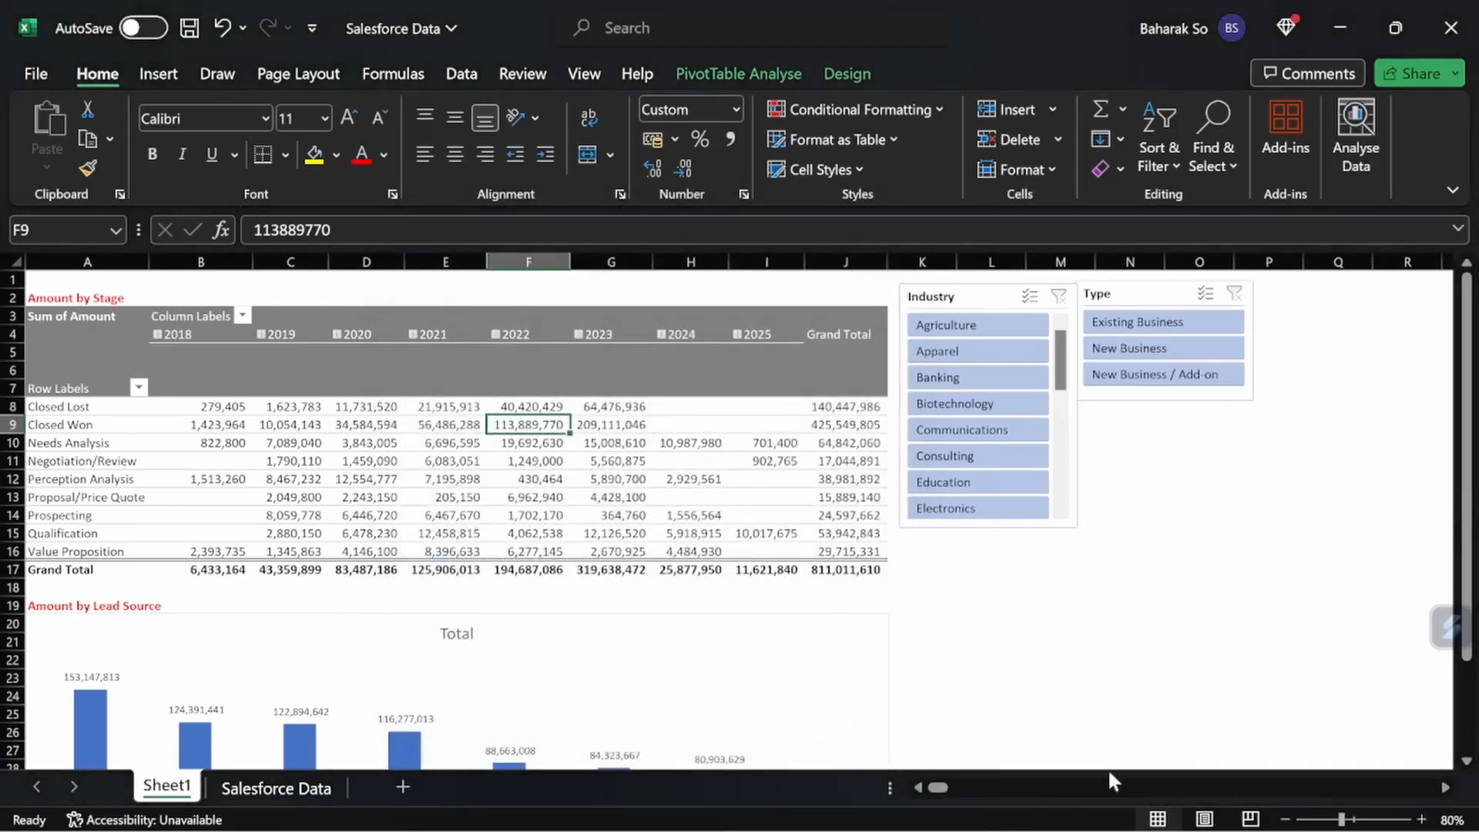
Check which PivotTables the Industry slicer is linked to in its report connections, leaving them as they are.
click(959, 293)
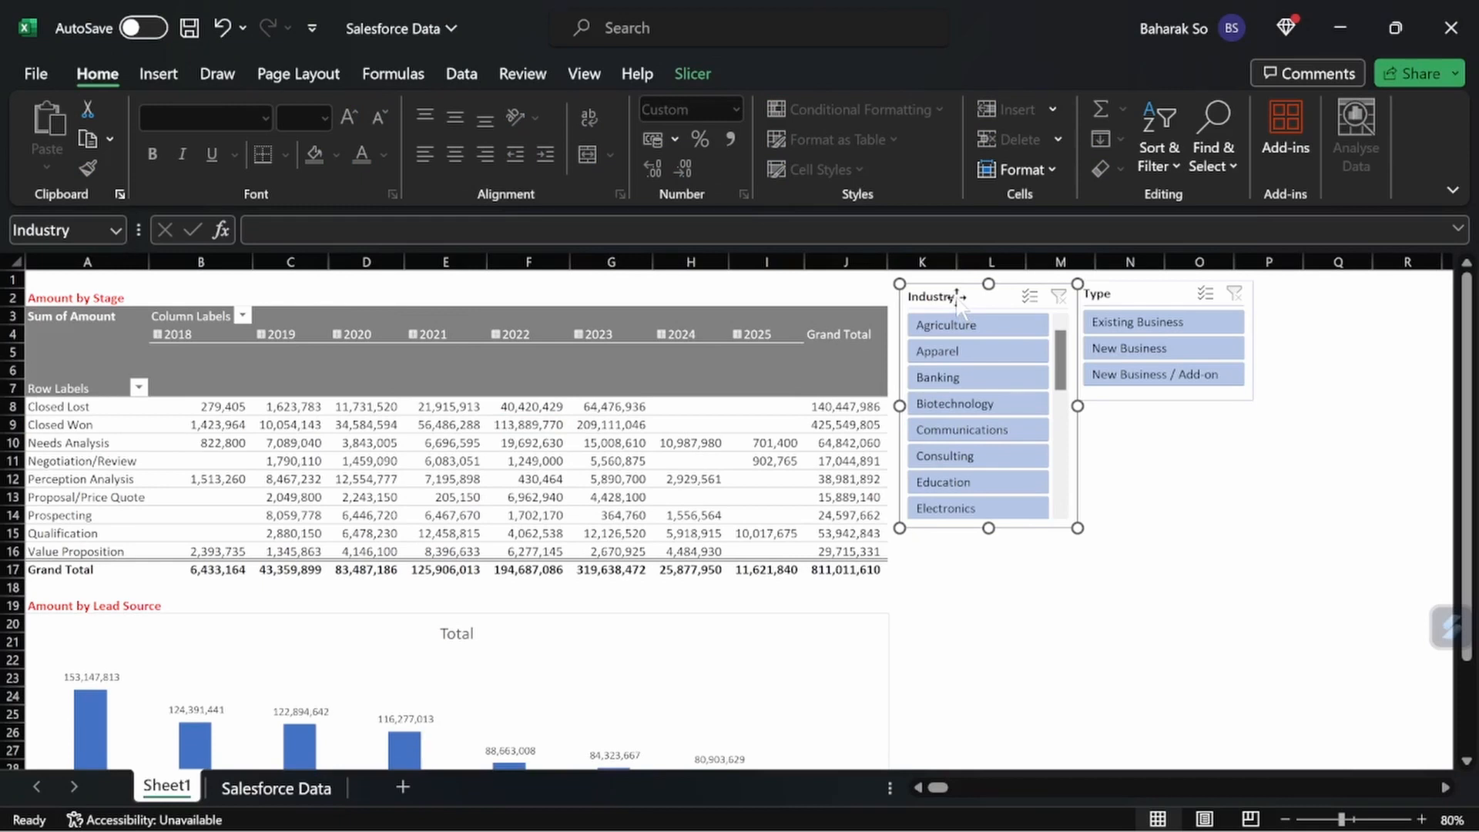
click(693, 75)
click(206, 132)
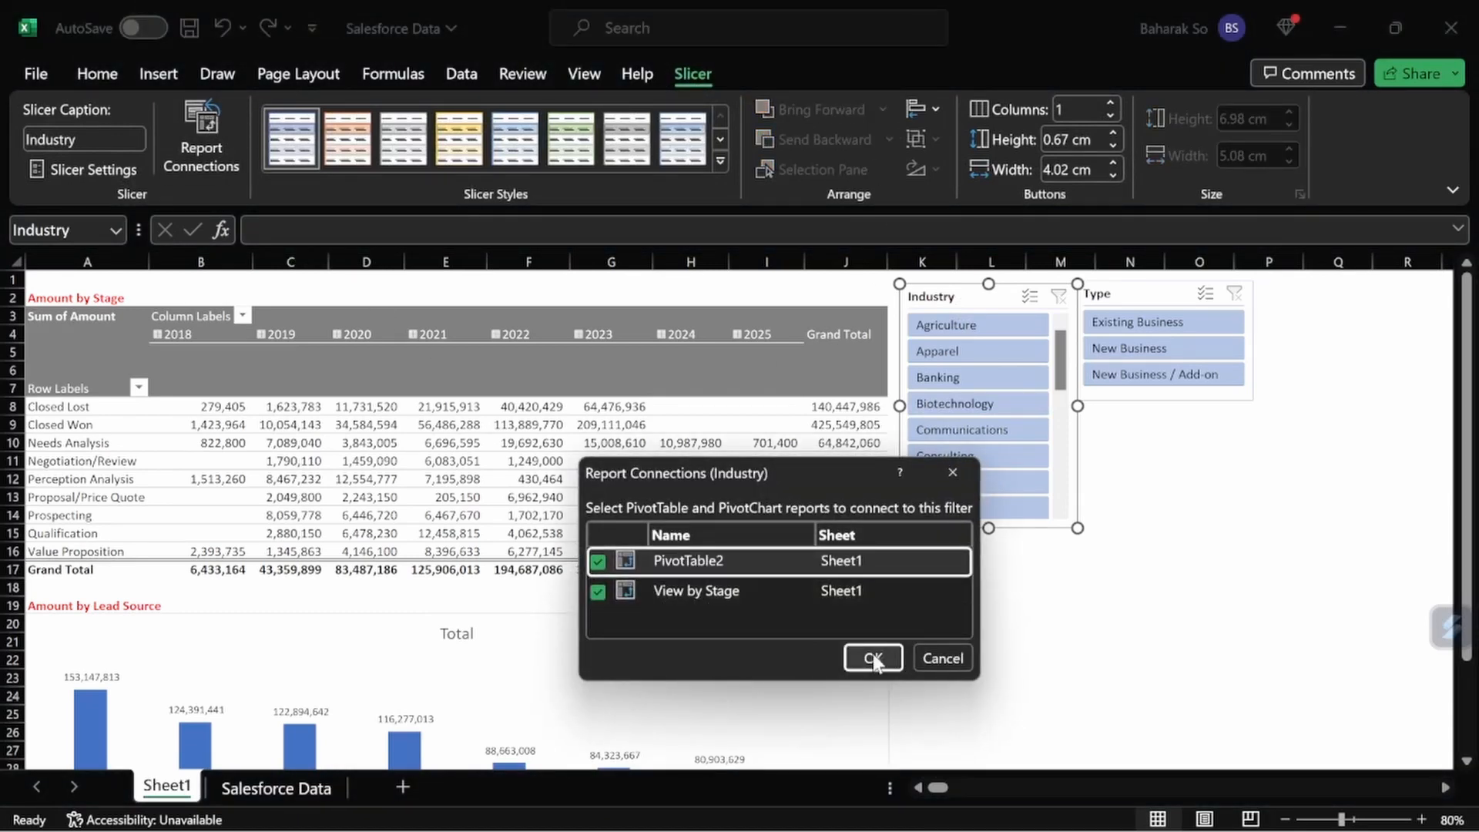
click(954, 660)
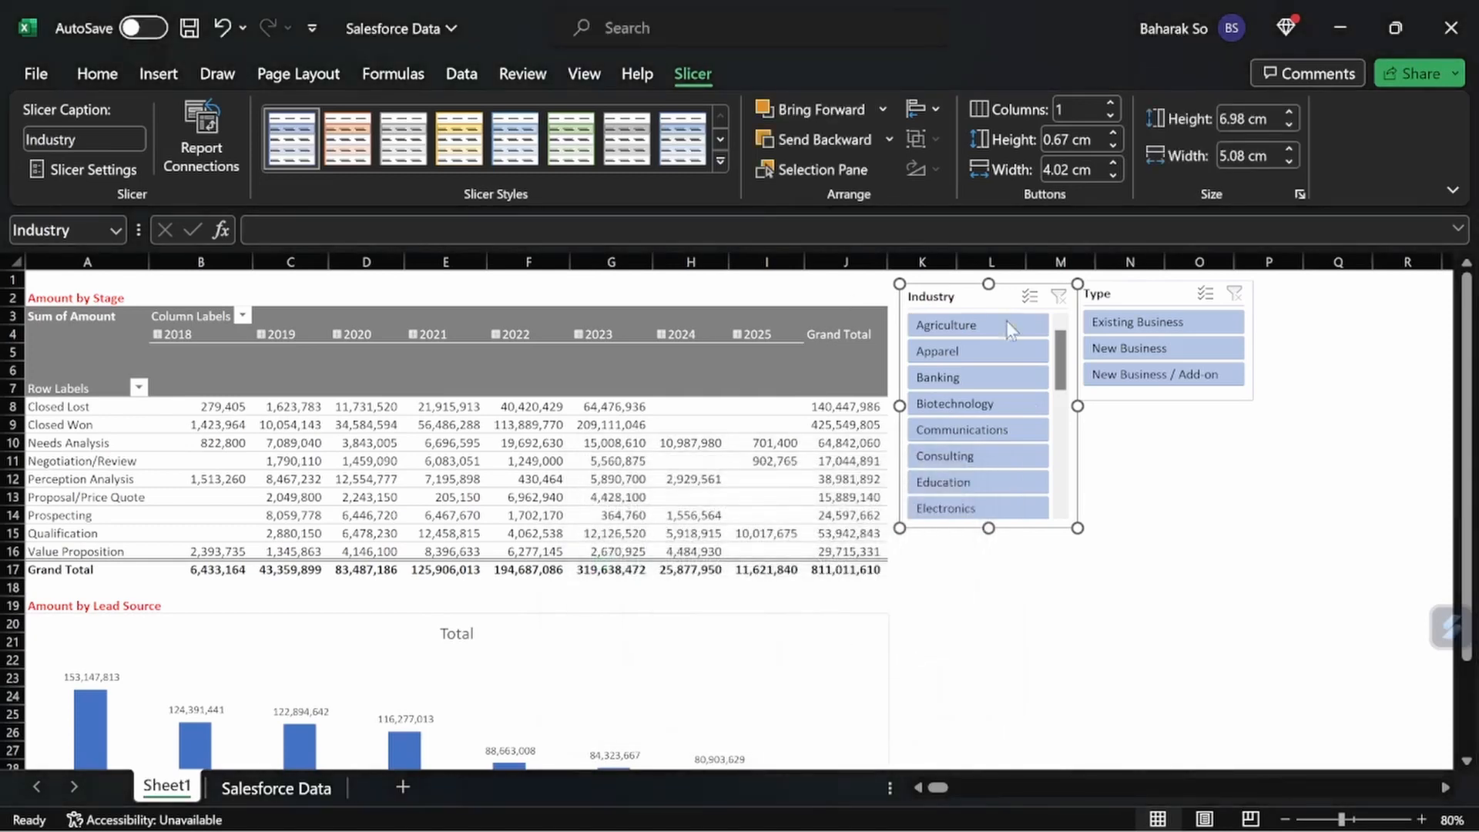
Filter both reports to the Banking industry and the New Business / Add-on type with the slicers.
click(959, 377)
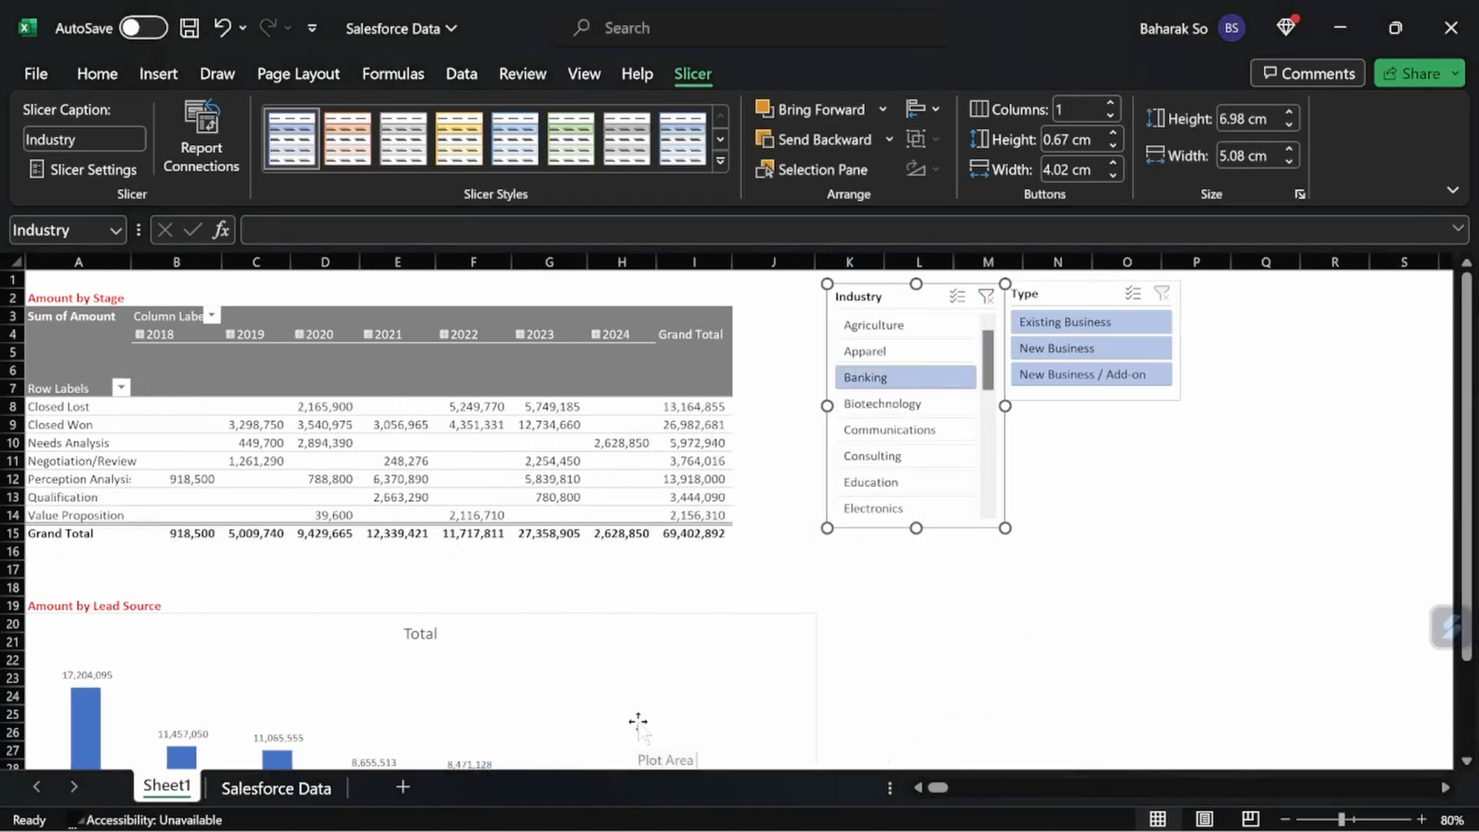
scroll(628, 710, down, 3)
scroll(628, 710, up, 2)
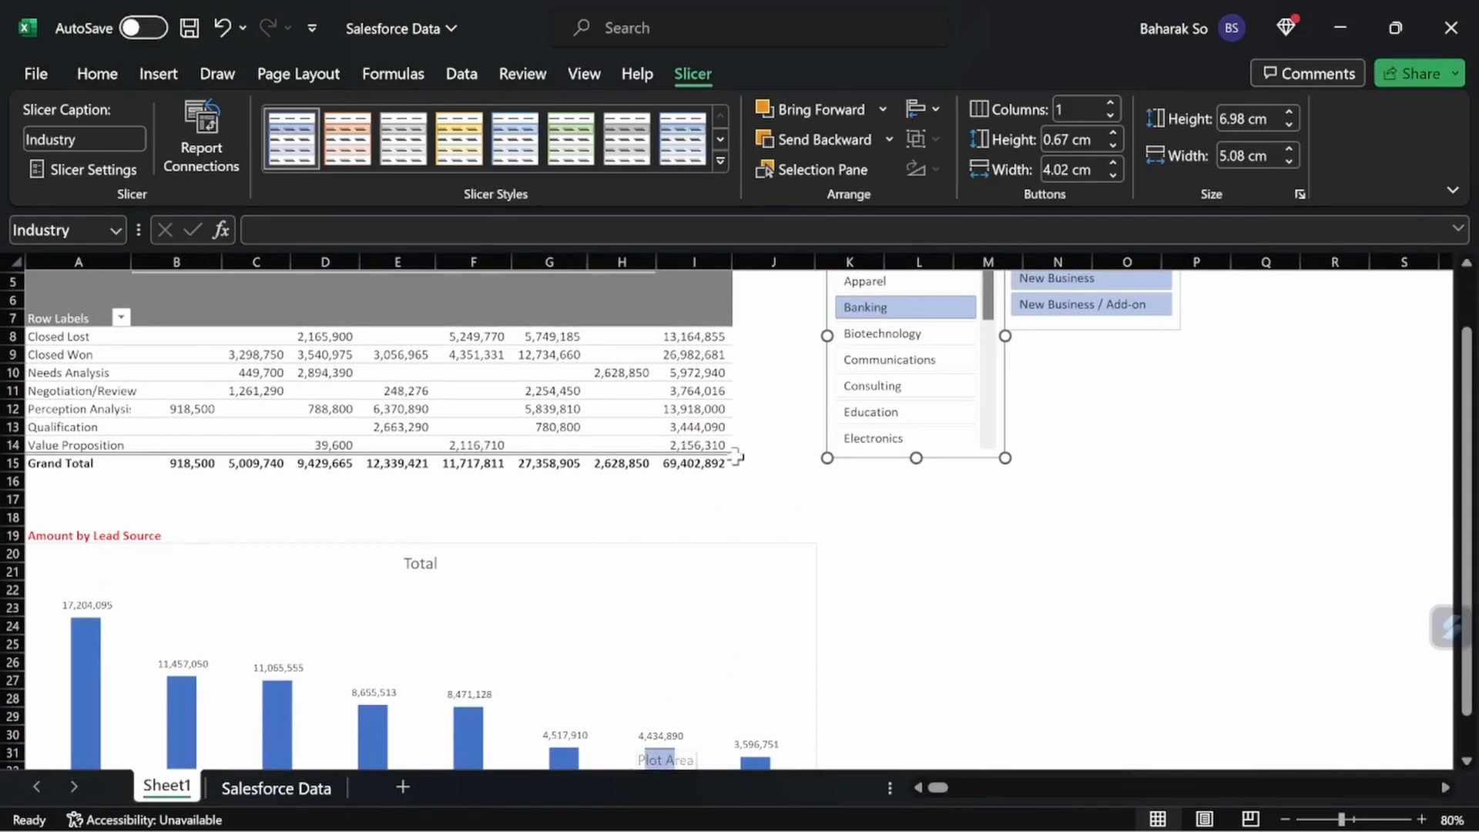
click(1074, 322)
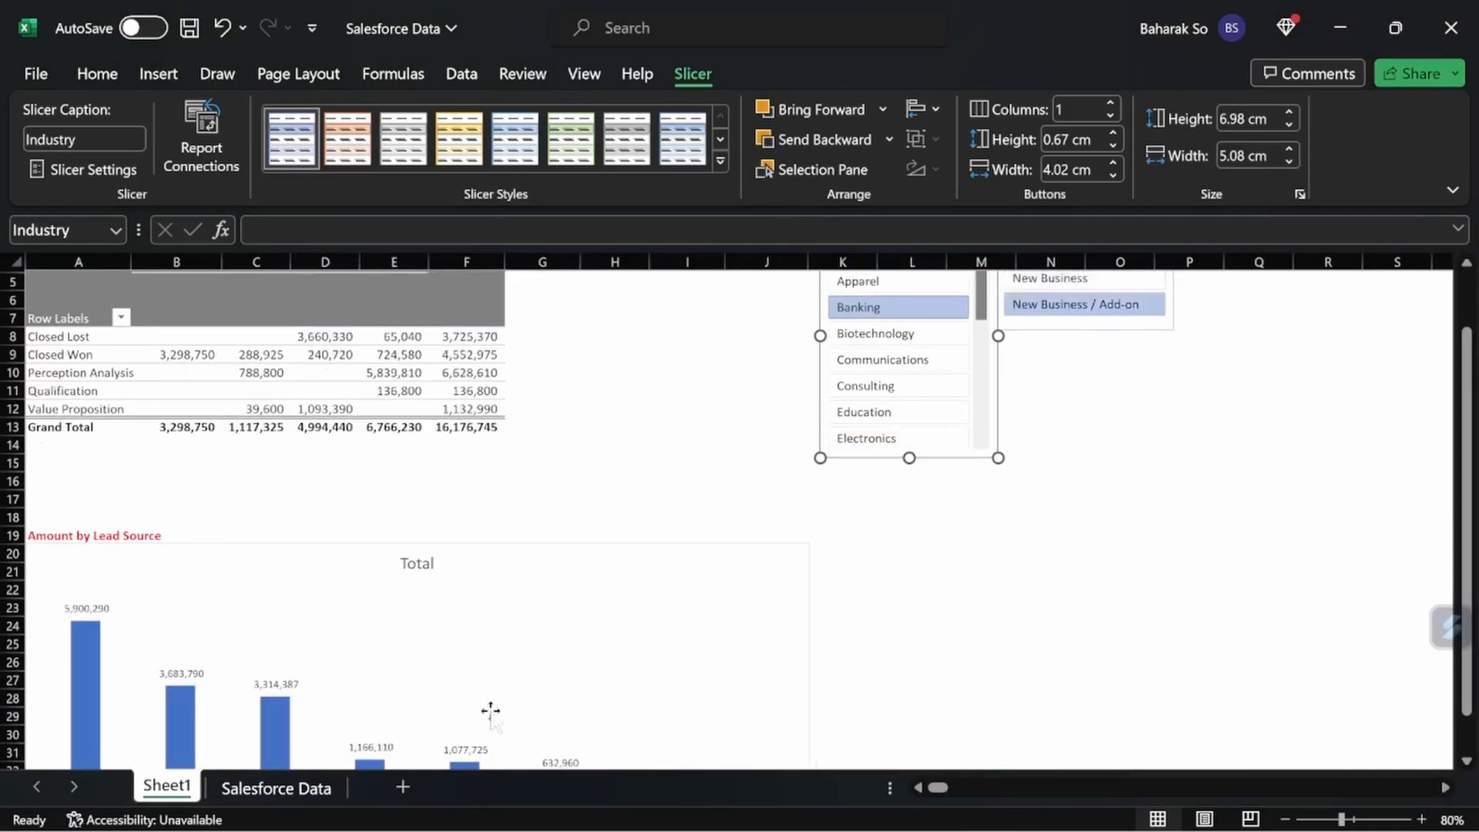
scroll(759, 670, up, 2)
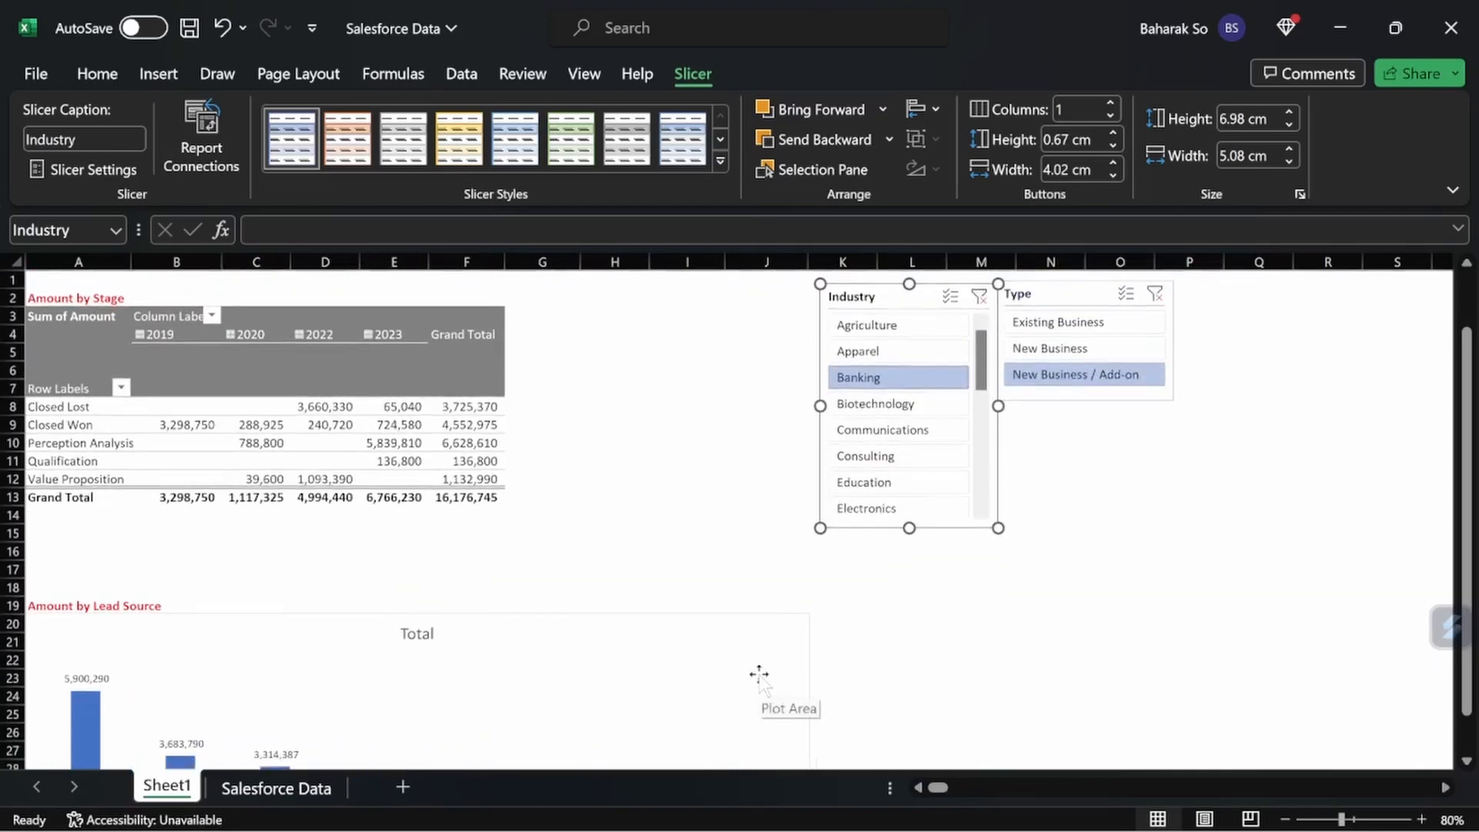
Clear the Type slicer's filter and add Consulting, Biotechnology, Education and Agriculture to the Industry slicer's Banking selection.
click(1155, 293)
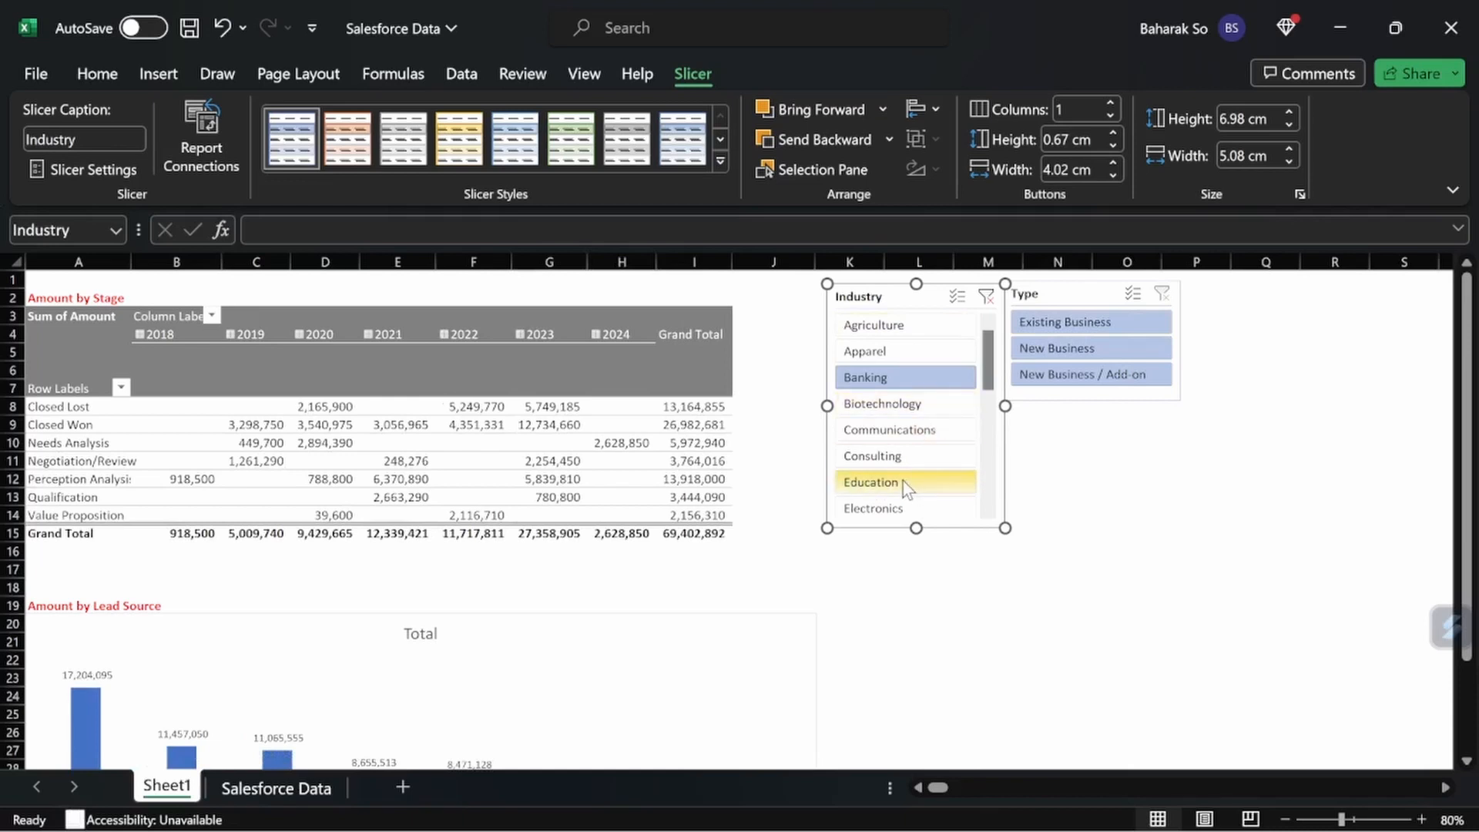
ctrl+click(908, 461)
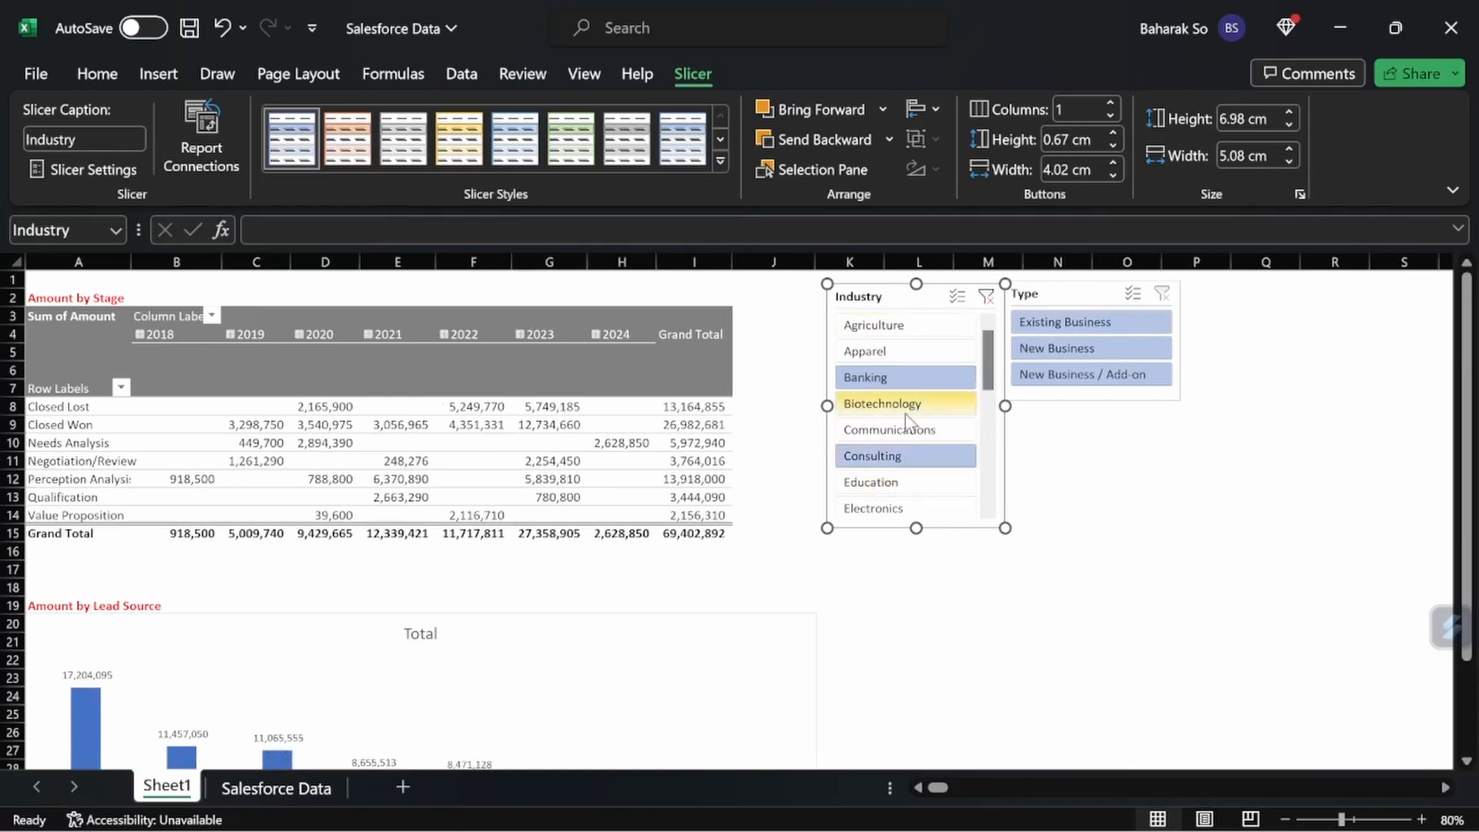
ctrl+click(906, 409)
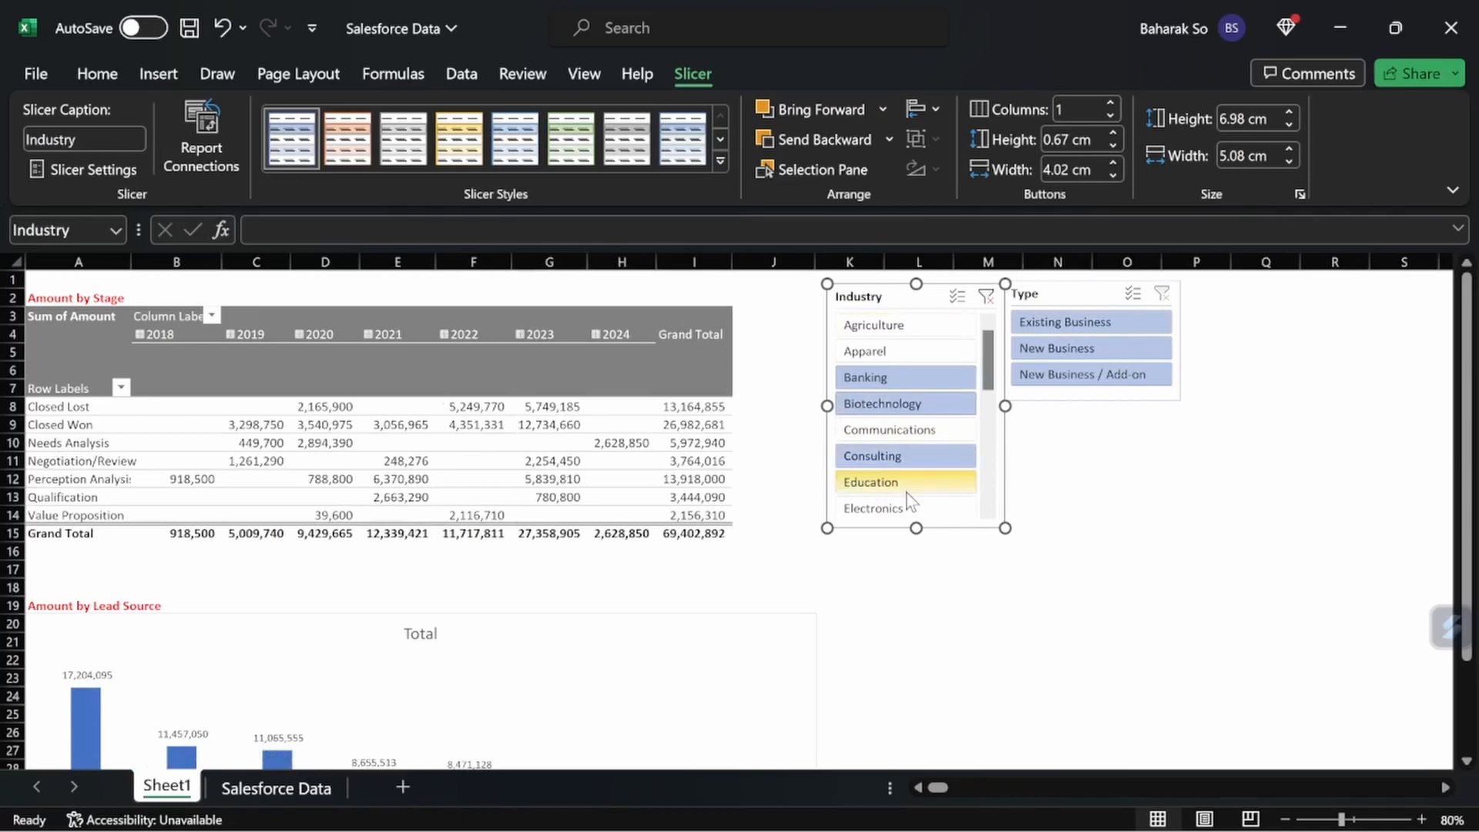
ctrl+click(906, 485)
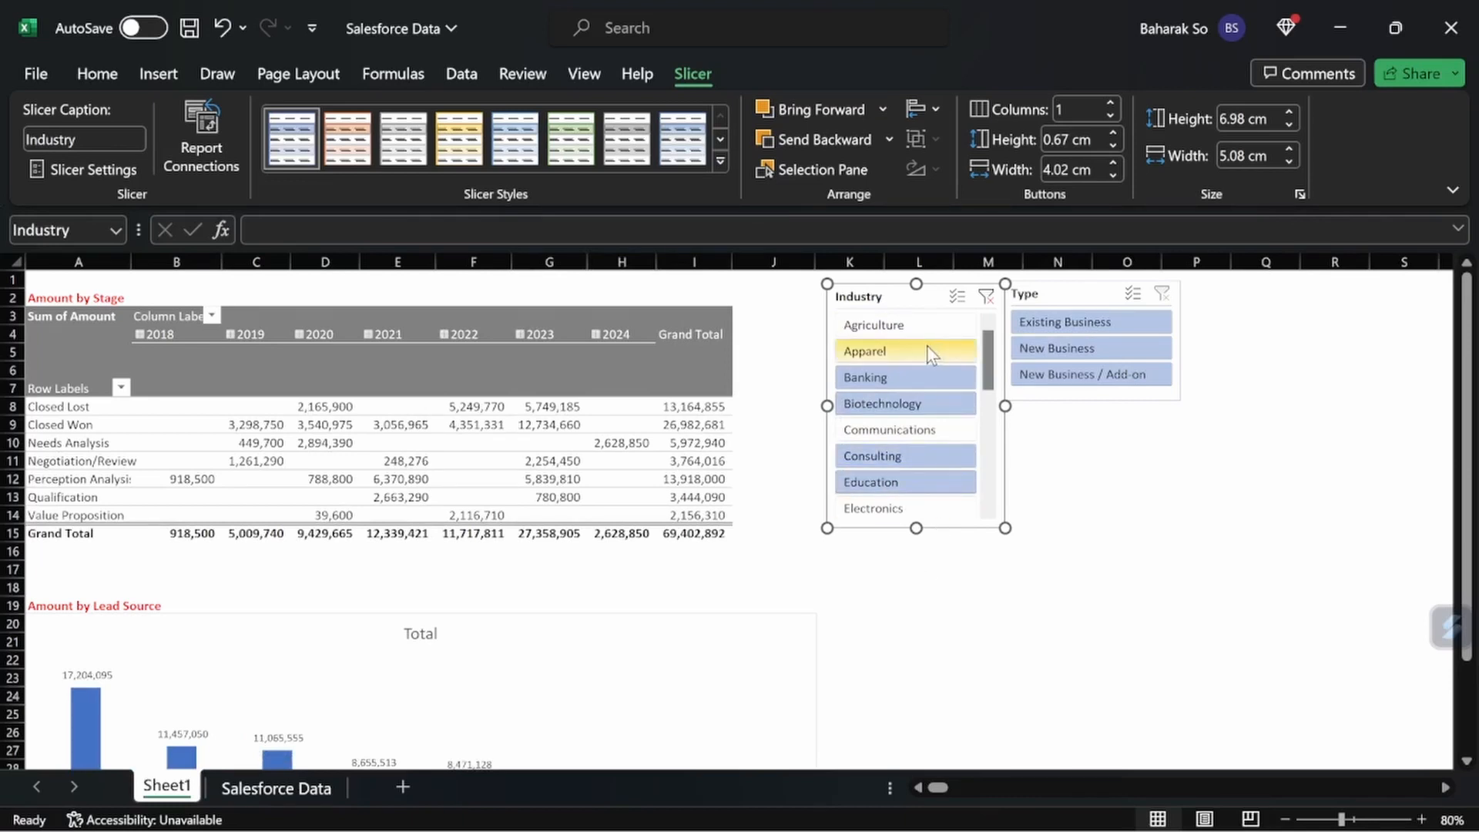
ctrl+click(896, 326)
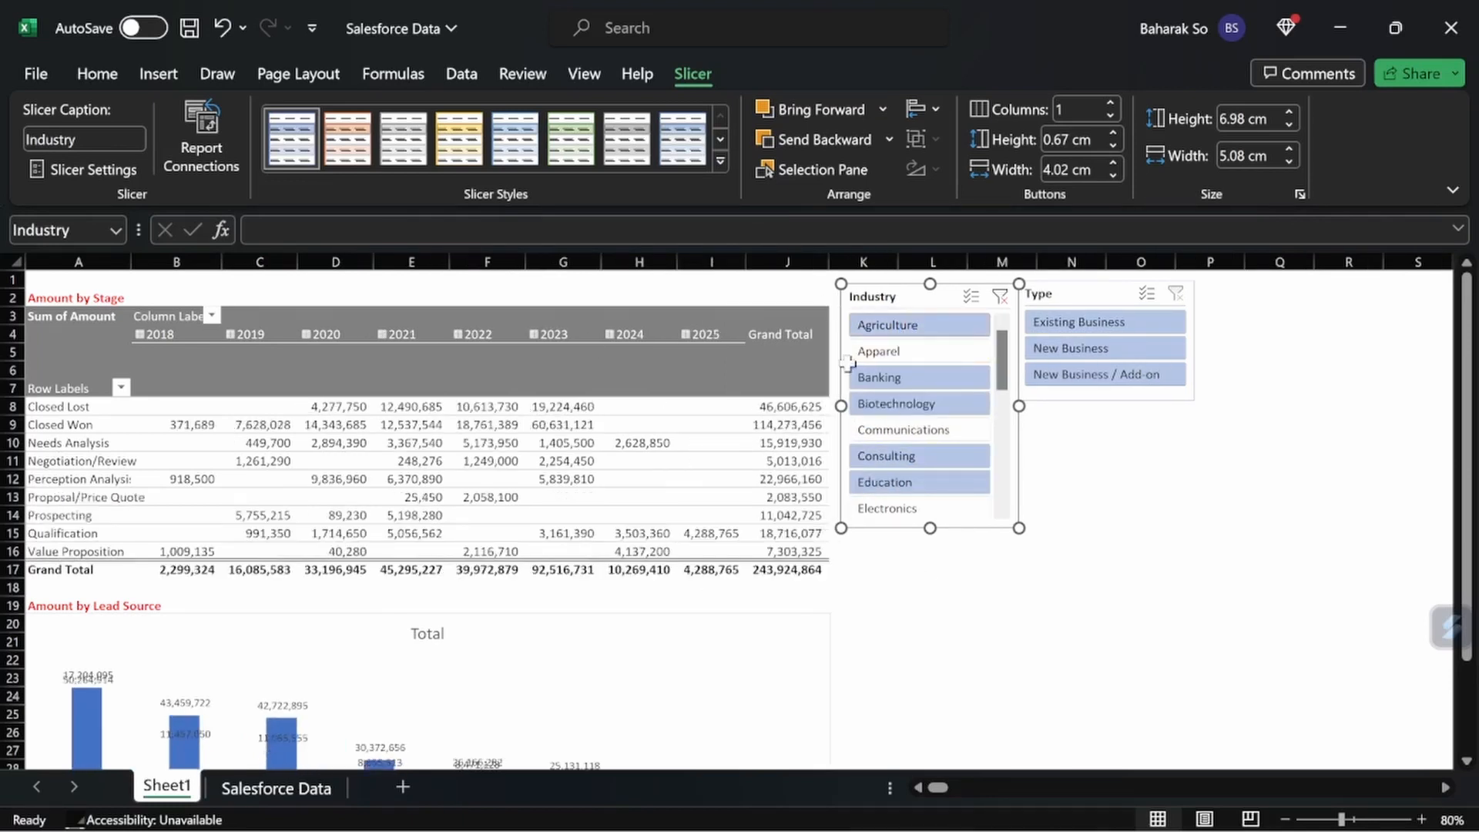
Clear the Industry slicer's filter and deselect the slicer by selecting empty cell N19.
click(1000, 296)
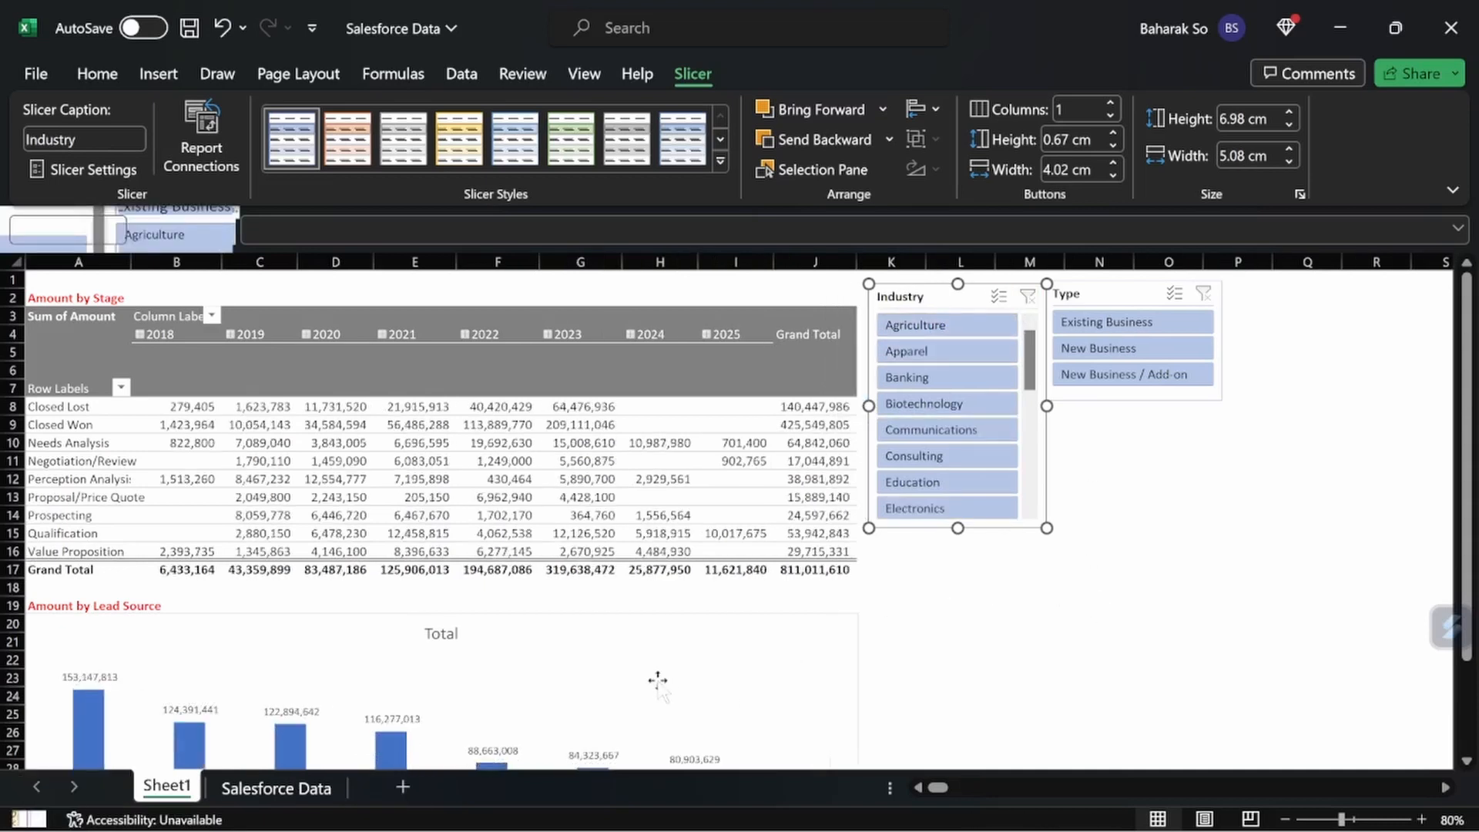
click(1110, 603)
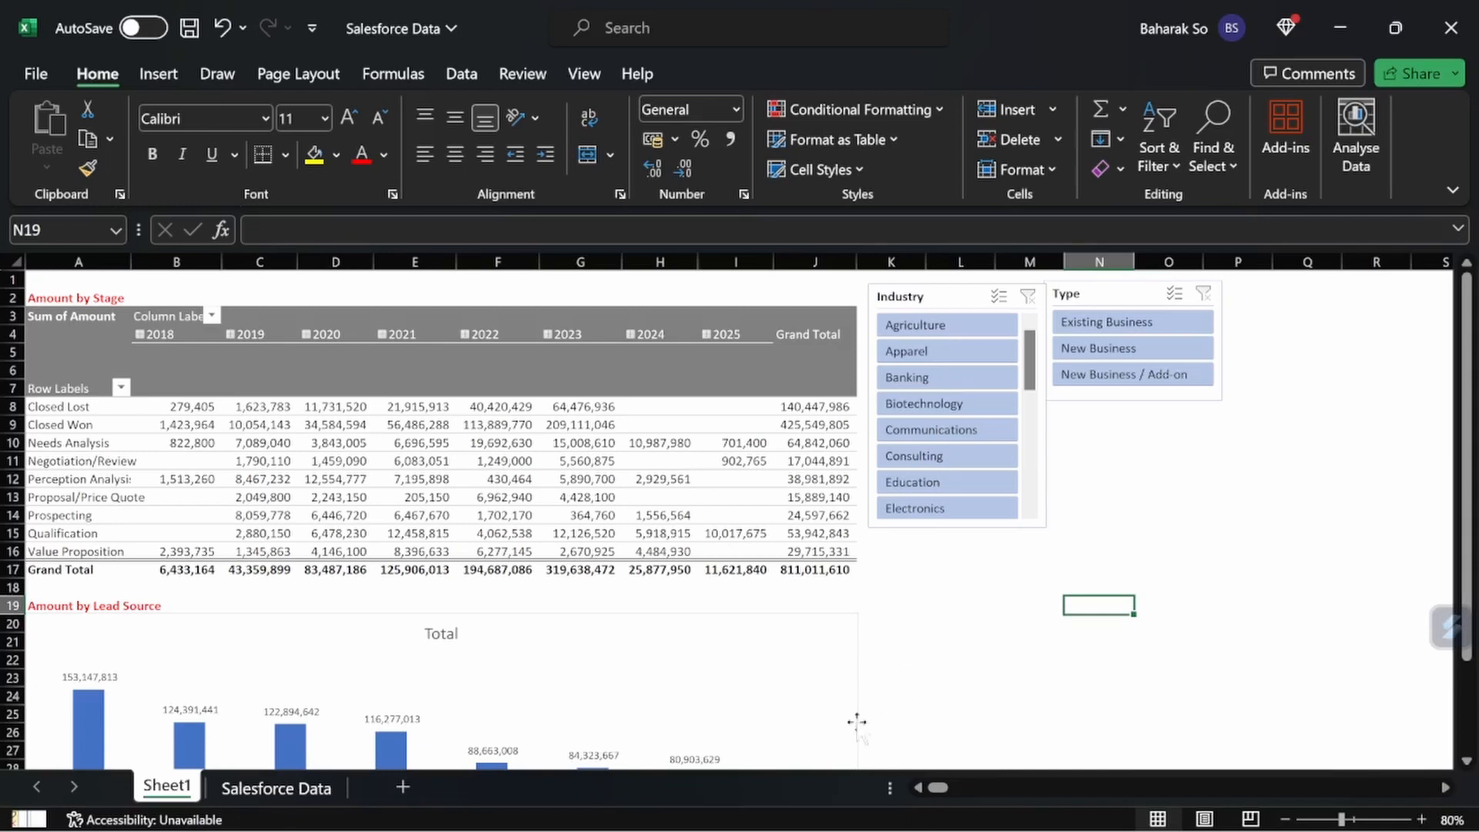
mouse_move(693, 518)
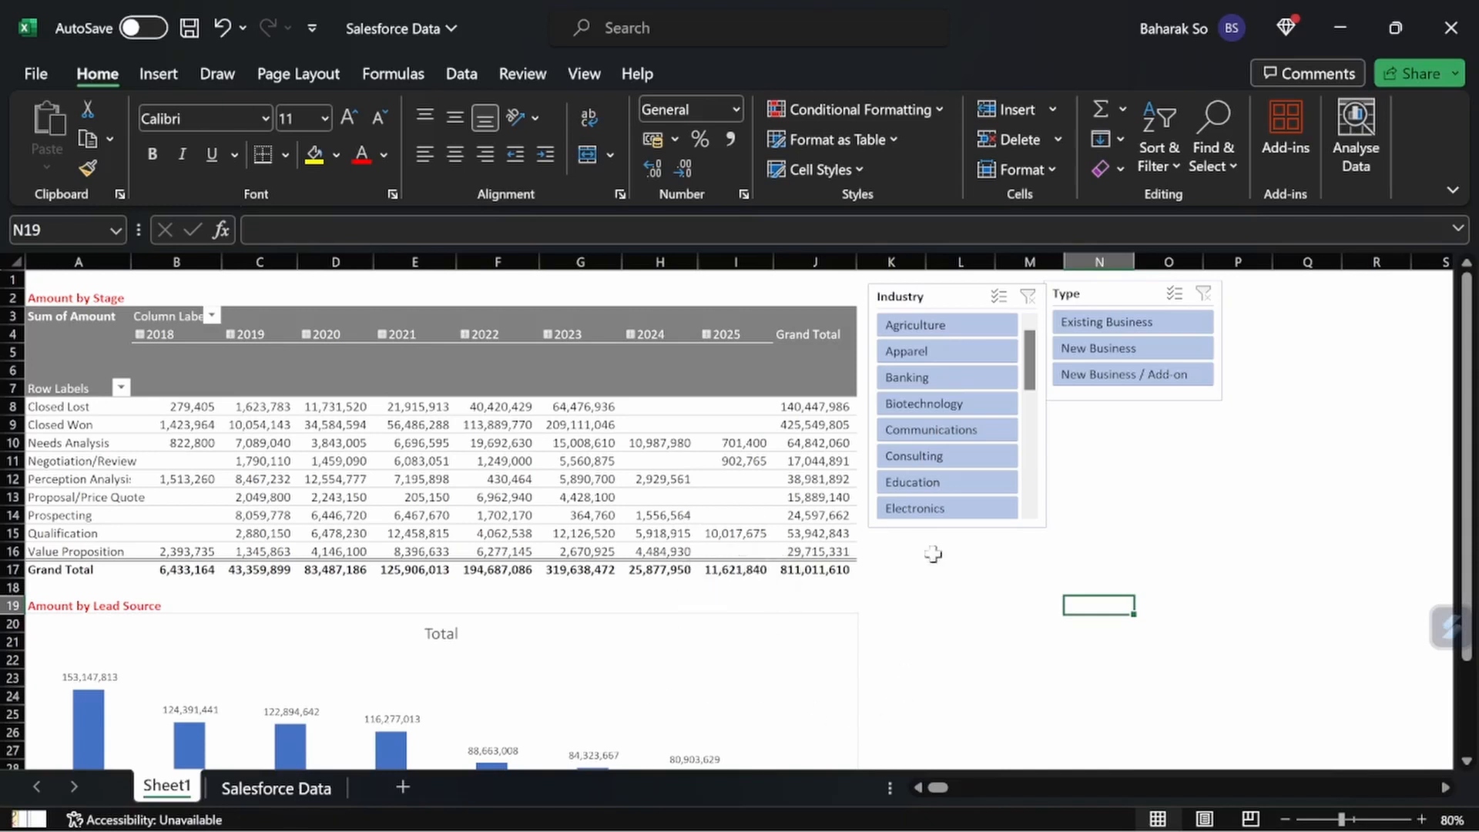